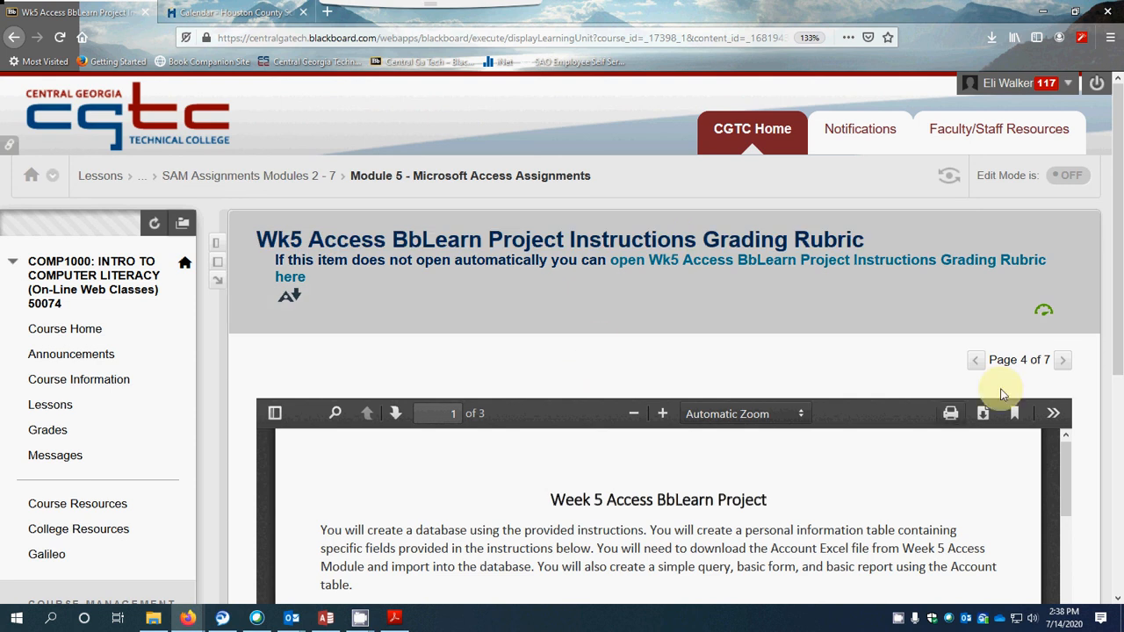
# - Review the introduction, Step 1 and the Step 2 field table of the Week 5 Access BbLearn Project instructions
pyautogui.moveTo(1119, 296); pyautogui.dragTo(1121, 527)
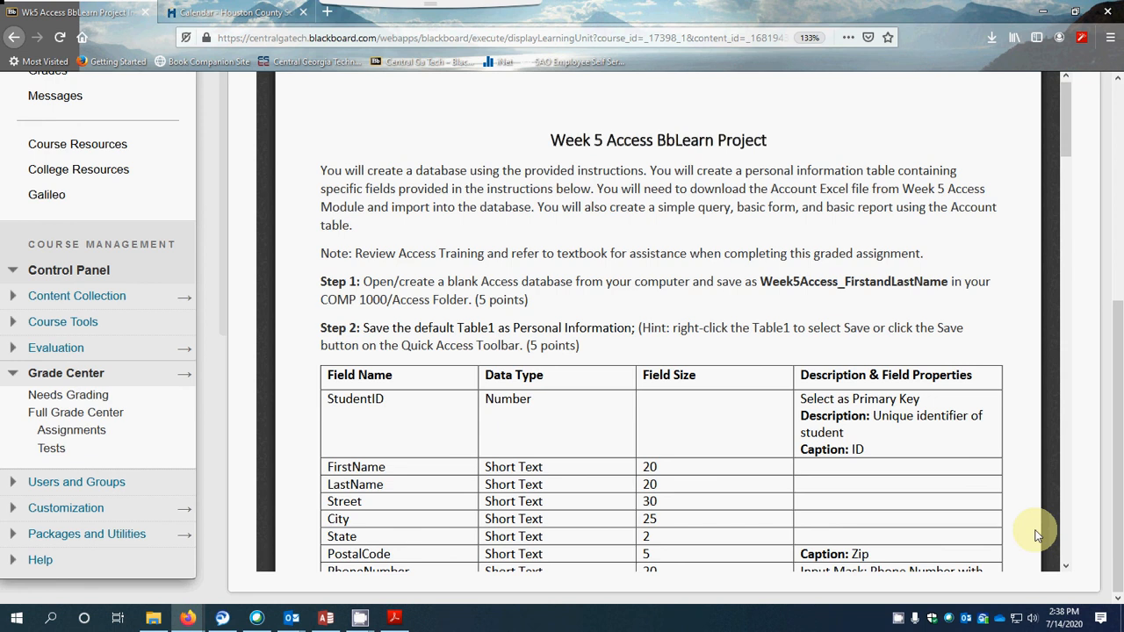
pyautogui.scroll(-1, 1064, 168)
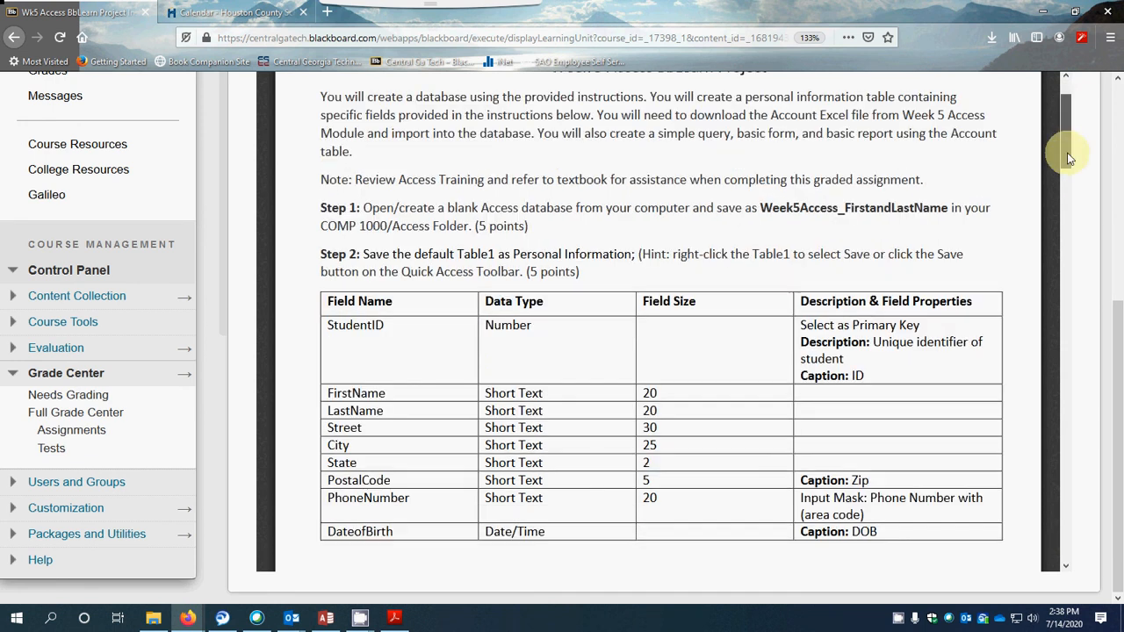
pyautogui.scroll(1, 1064, 168)
pyautogui.moveTo(1120, 328); pyautogui.dragTo(1106, 74)
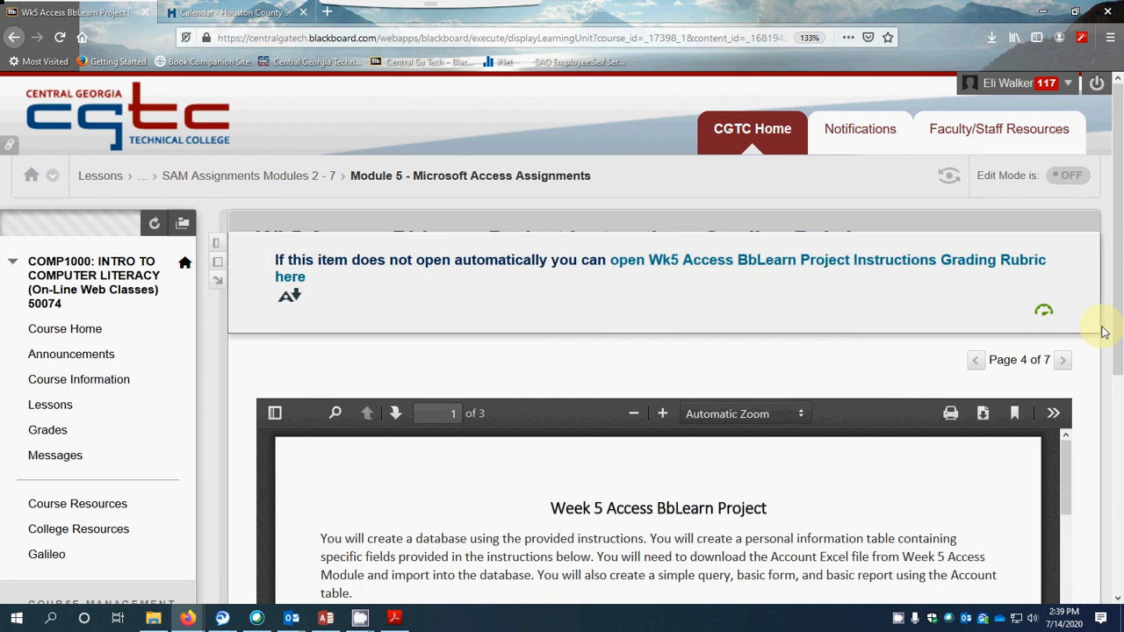
pyautogui.scroll(-1, 1118, 331)
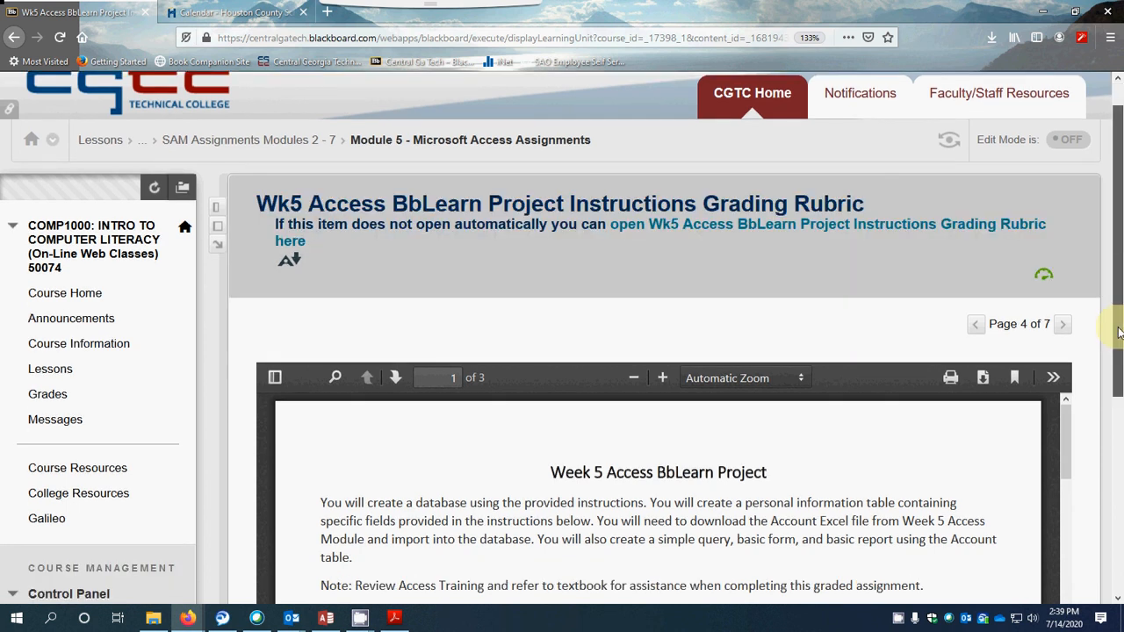
pyautogui.moveTo(1118, 332); pyautogui.dragTo(1118, 313)
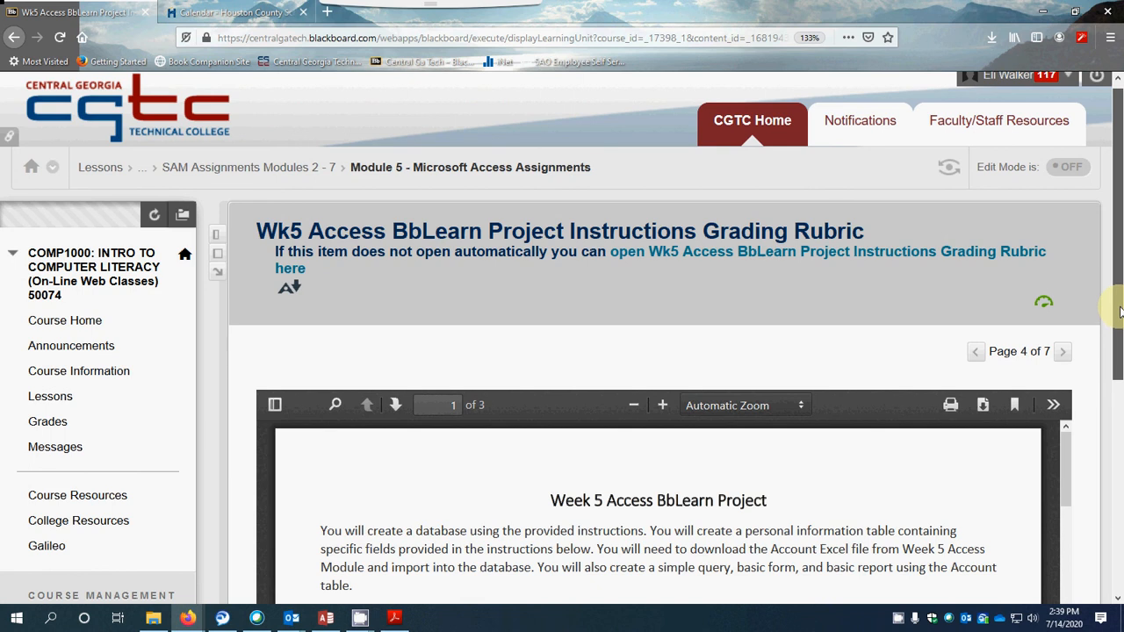
pyautogui.moveTo(1119, 312); pyautogui.dragTo(1115, 219)
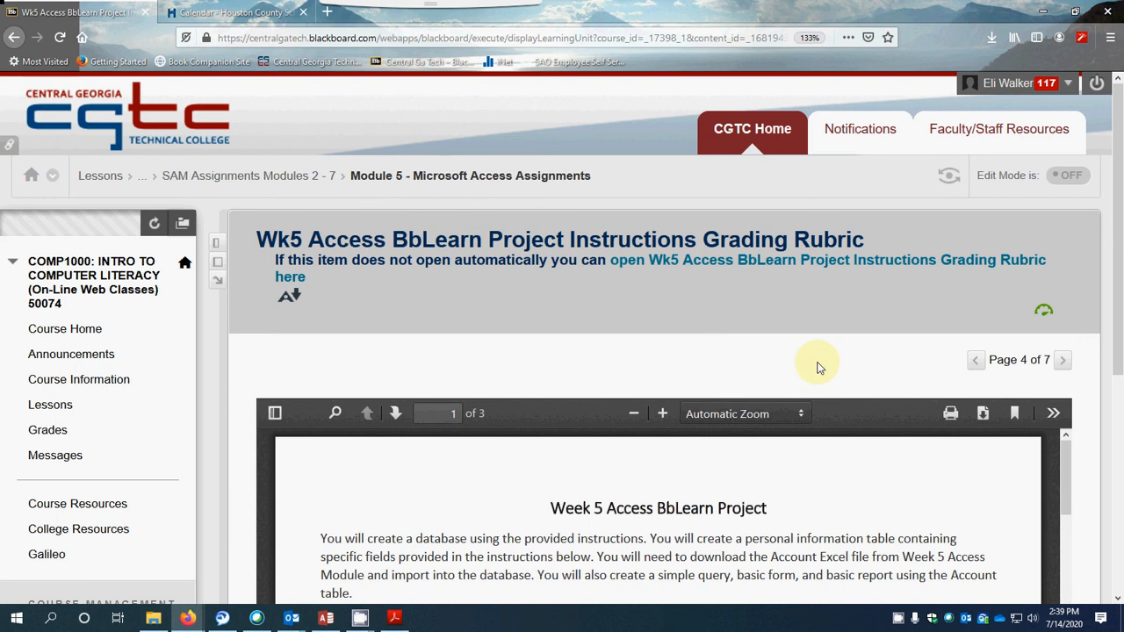
pyautogui.scroll(-1, 1119, 362)
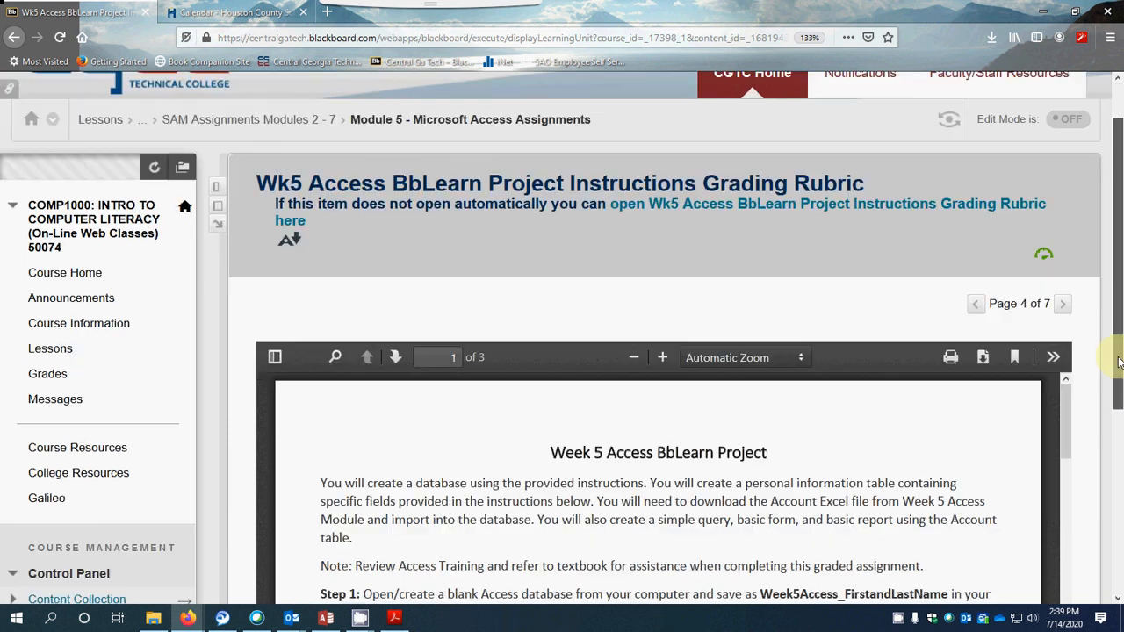
pyautogui.scroll(1, 1115, 333)
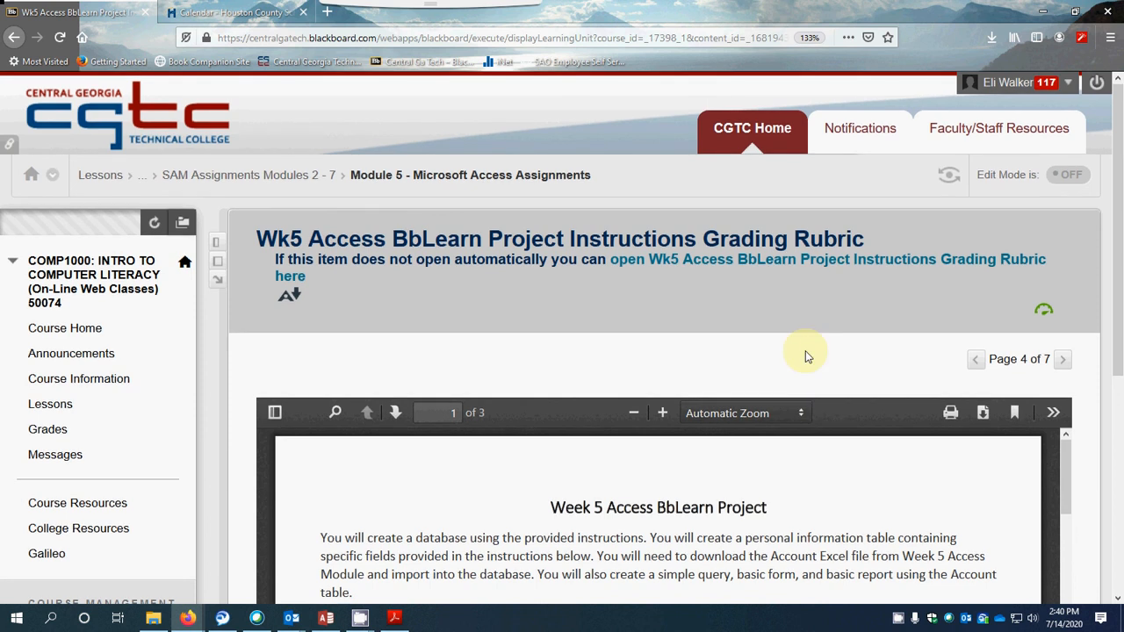
# - Skim all three pages of the project instructions through Step 15 and return to the start of the document
pyautogui.scroll(-1, 808, 356)
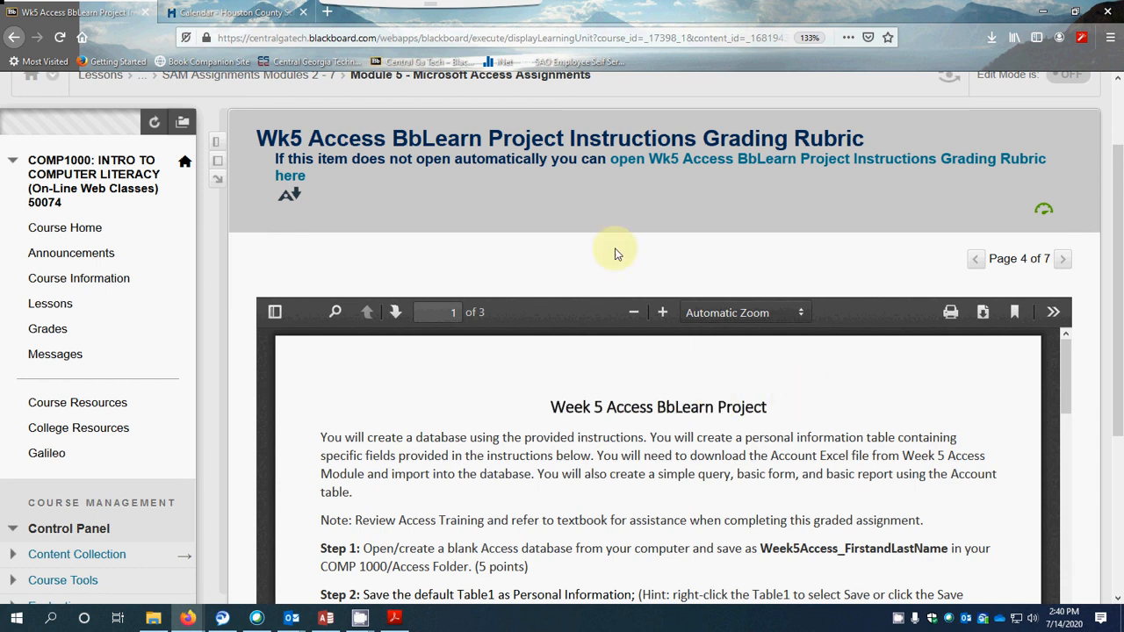
pyautogui.scroll(-1, 812, 387)
pyautogui.scroll(1, 813, 380)
pyautogui.scroll(-2, 913, 379)
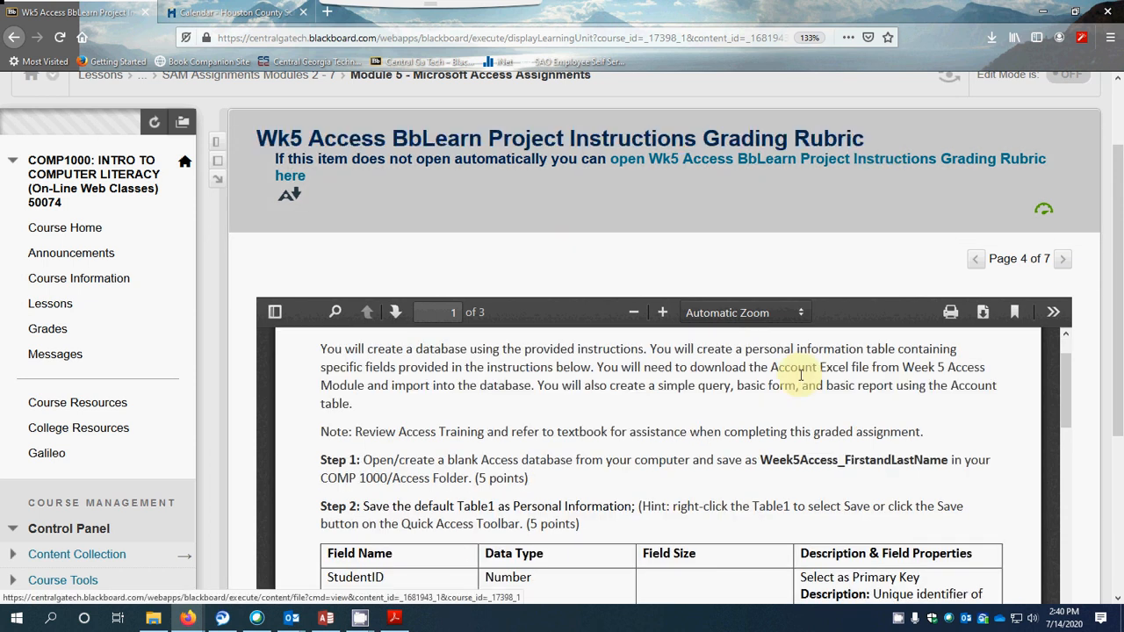
pyautogui.scroll(-6, 795, 374)
pyautogui.scroll(-10, 790, 374)
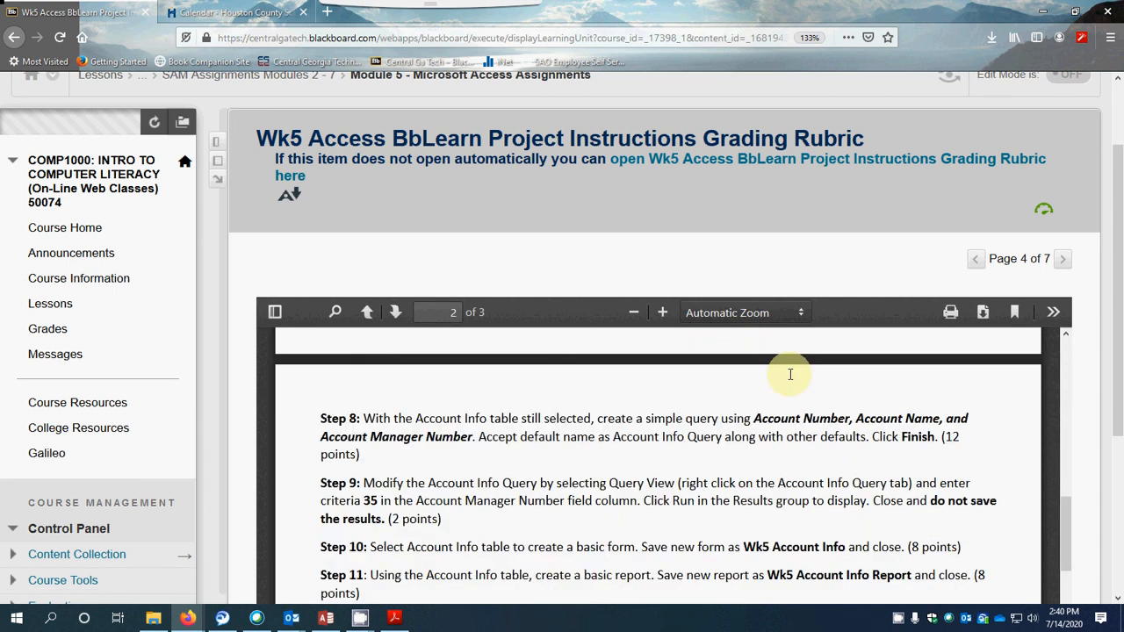
pyautogui.scroll(-5, 790, 376)
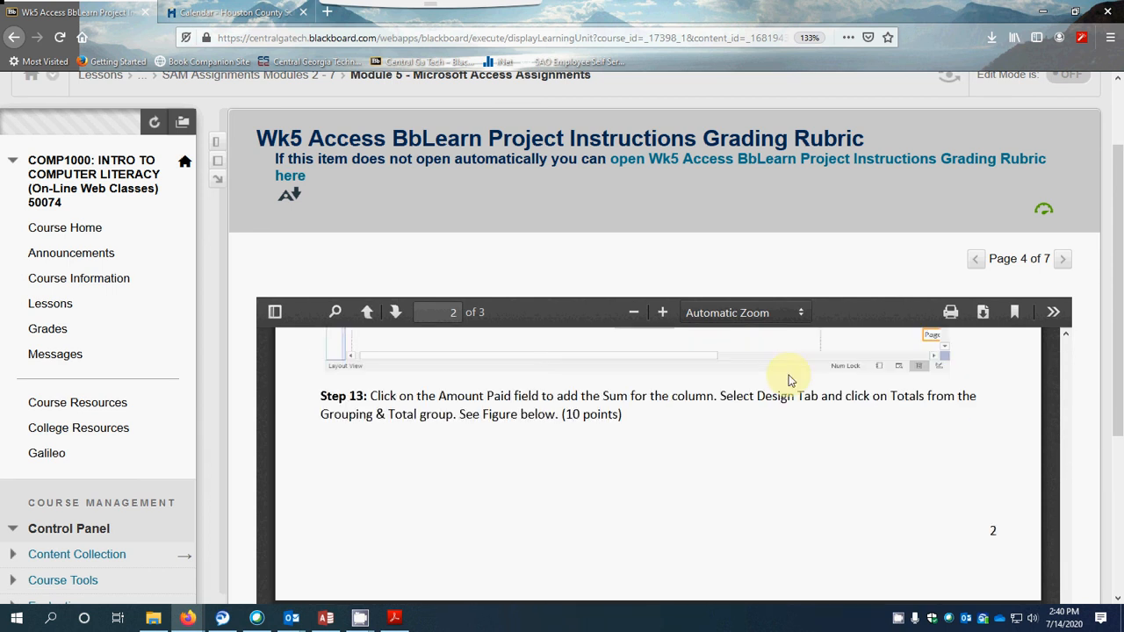
pyautogui.scroll(-3, 789, 380)
pyautogui.scroll(-5, 784, 386)
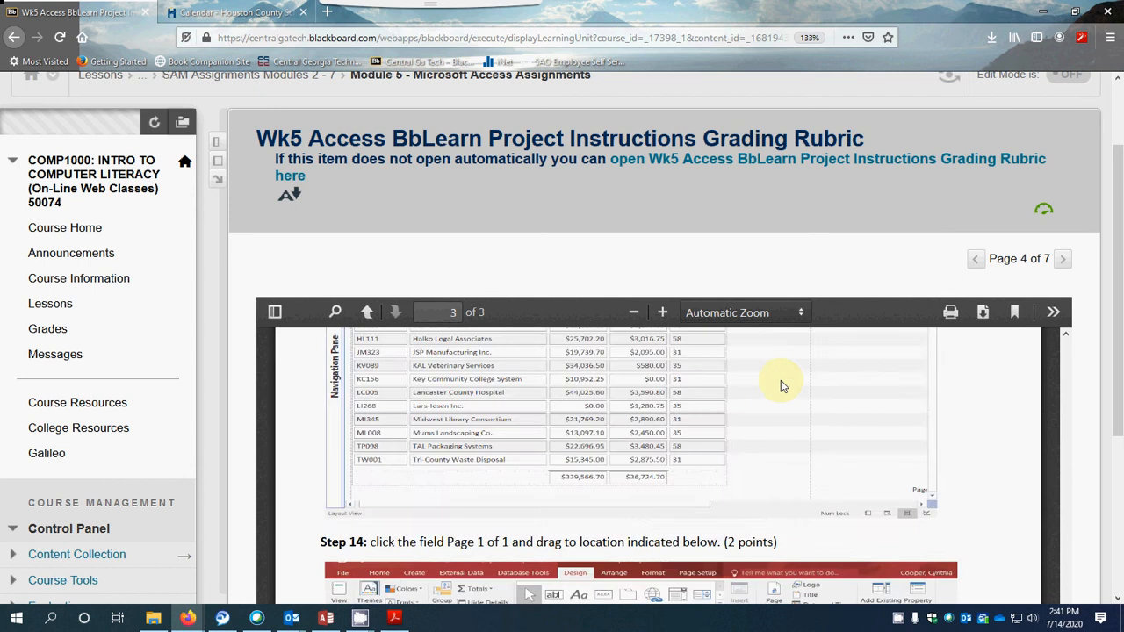
pyautogui.scroll(-5, 780, 380)
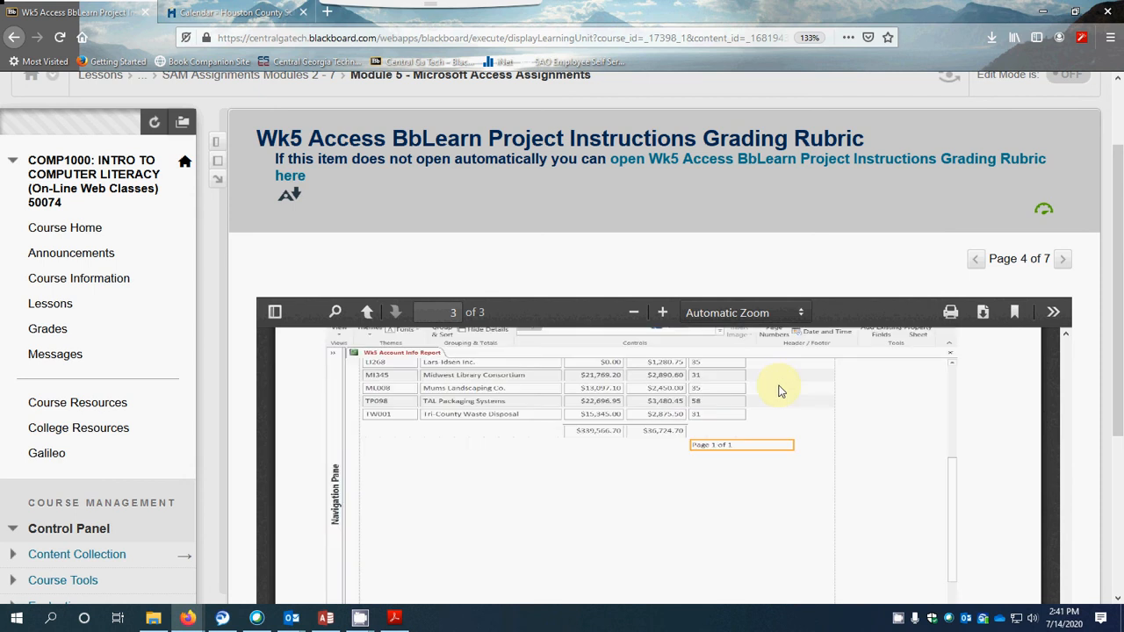
pyautogui.scroll(-3, 780, 391)
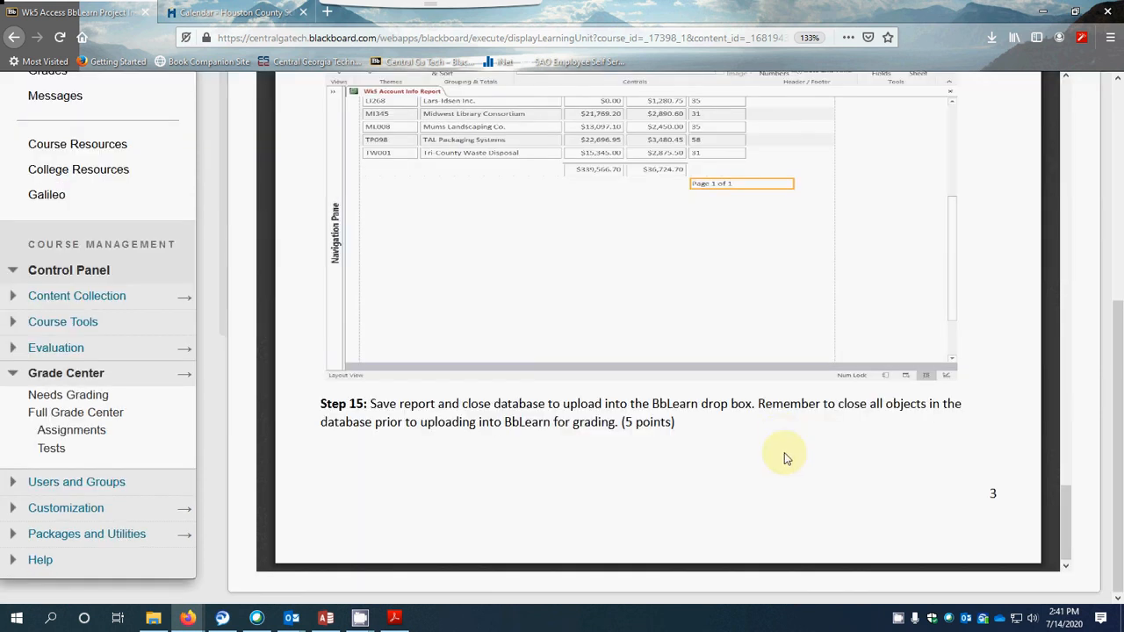
pyautogui.scroll(3, 779, 456)
pyautogui.scroll(5, 772, 452)
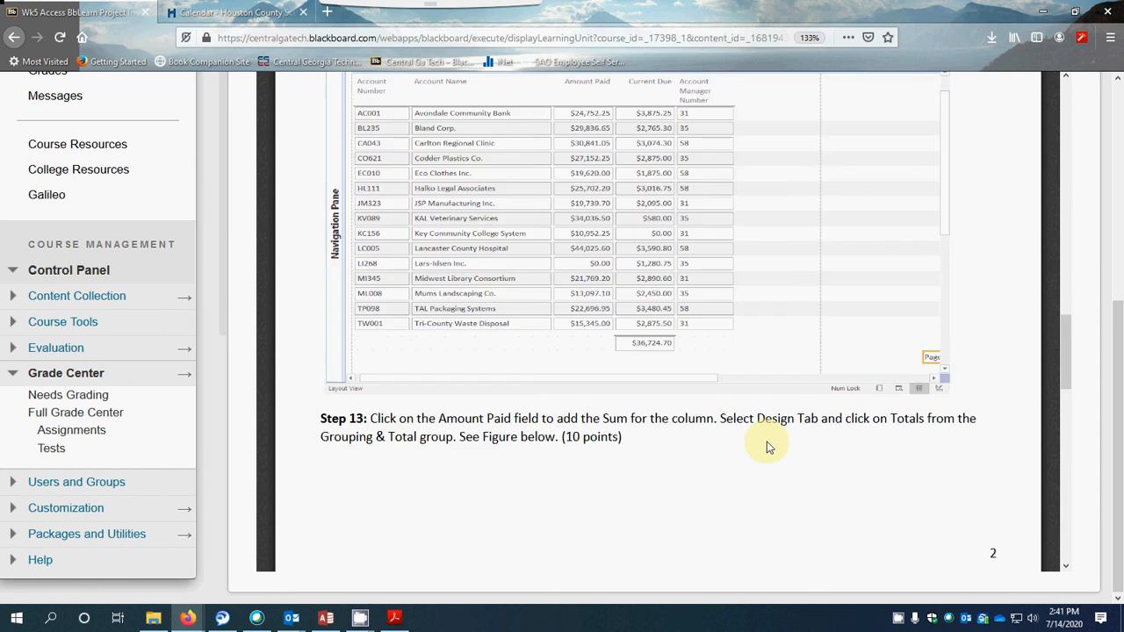
pyautogui.scroll(10, 755, 434)
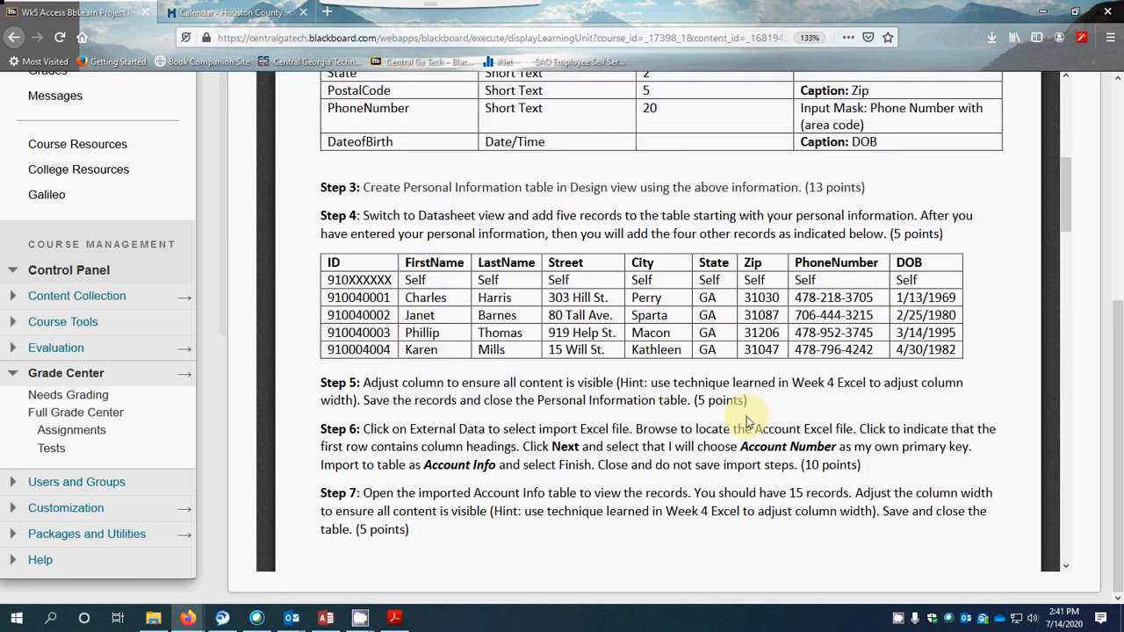
pyautogui.scroll(10, 747, 422)
pyautogui.scroll(5, 738, 409)
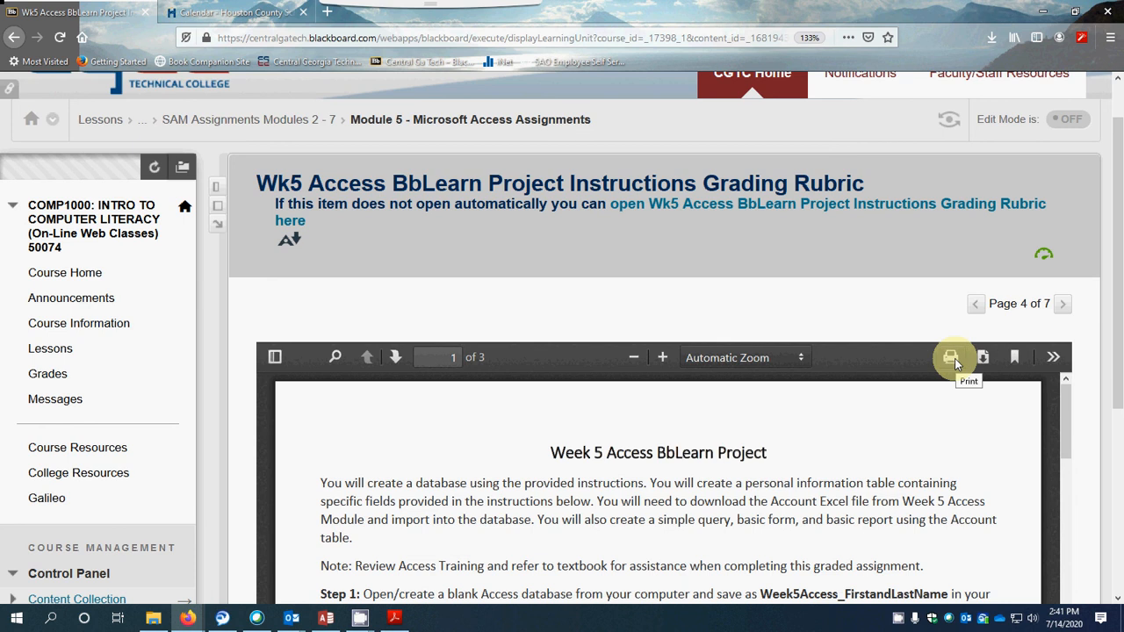
# - Switch to the project instructions PDF in Adobe Acrobat Reader and collapse its tools pane
pyautogui.moveTo(1123, 201); pyautogui.dragTo(518, 7)
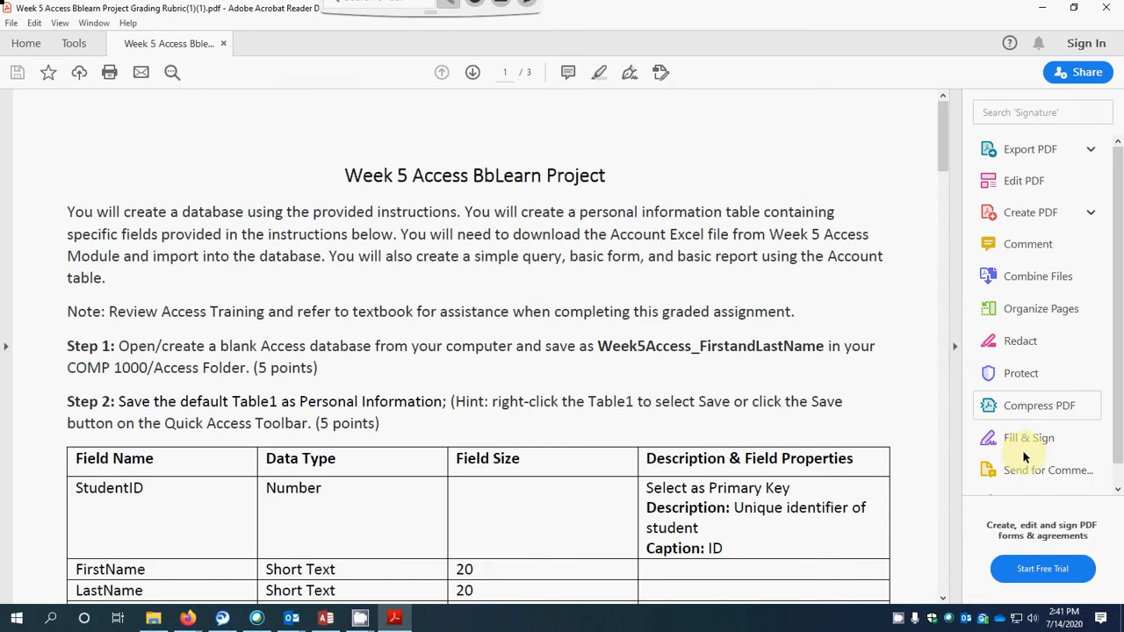
pyautogui.click(955, 346)
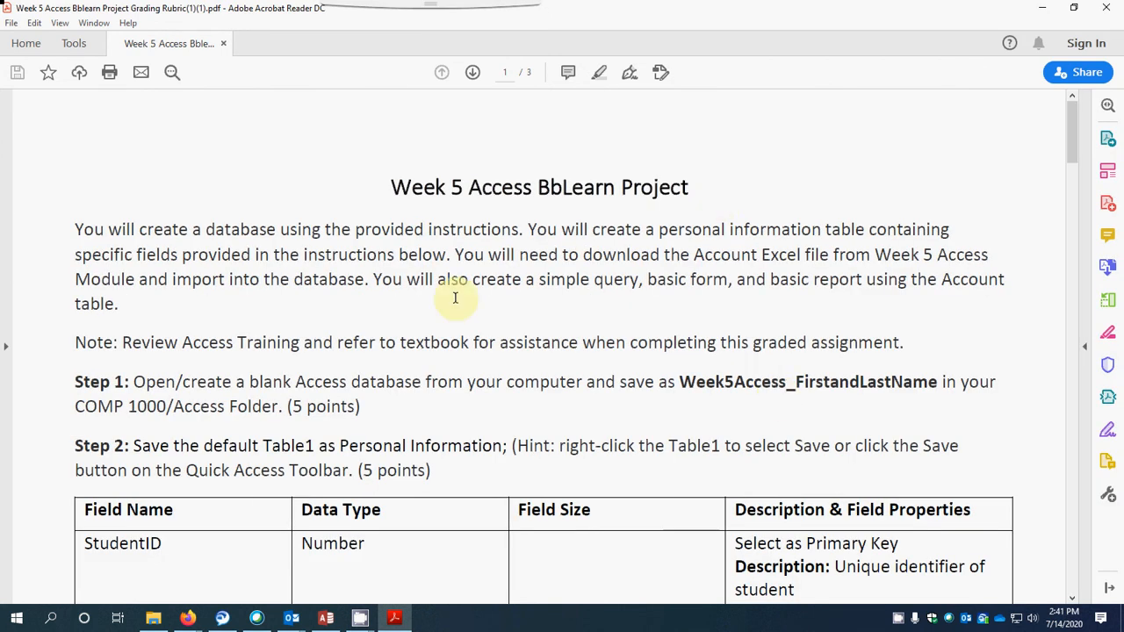
# - Read Steps 1 to 7 in the PDF, including the field and record tables, and return to the Step 1 file-naming instruction
pyautogui.scroll(-1, 414, 306)
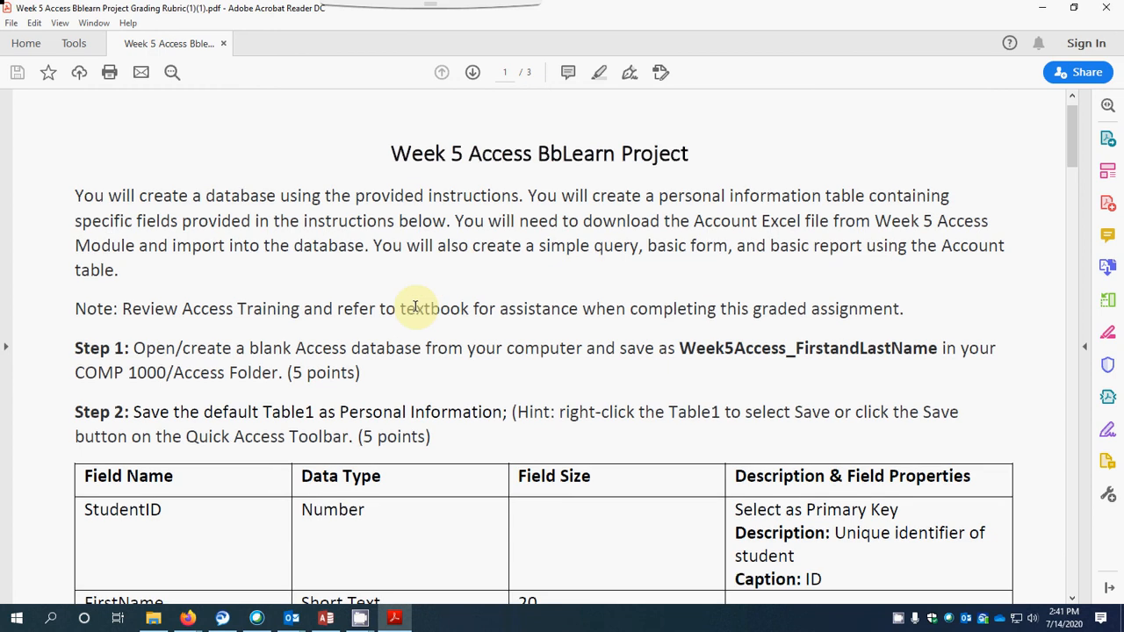
pyautogui.scroll(-2, 255, 312)
pyautogui.scroll(-5, 254, 313)
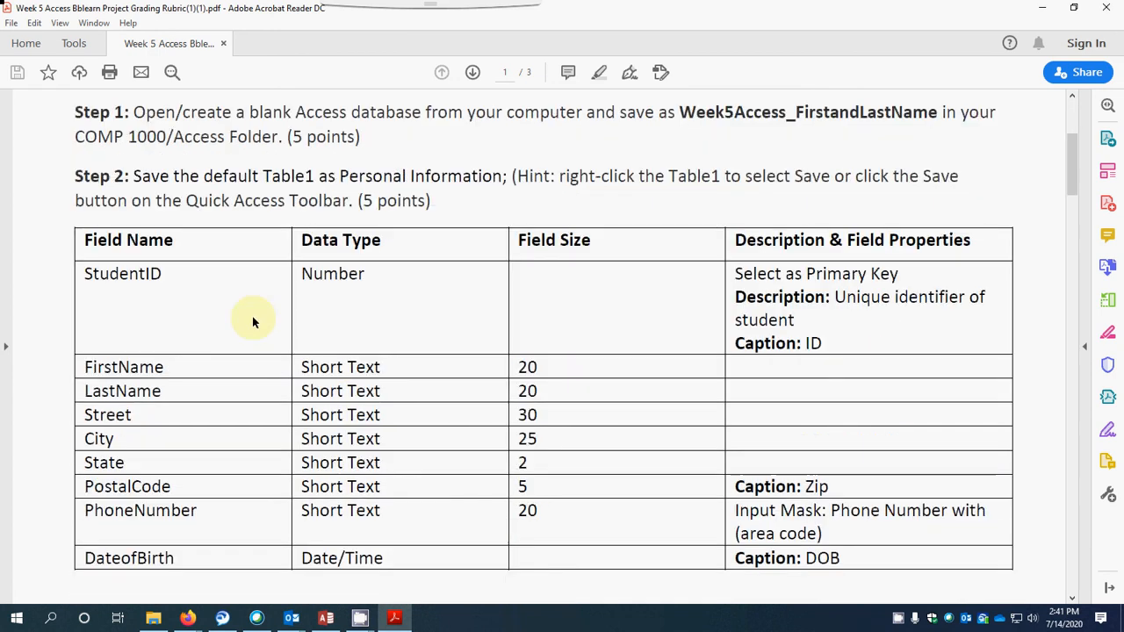
pyautogui.scroll(-2, 254, 316)
pyautogui.scroll(-5, 255, 313)
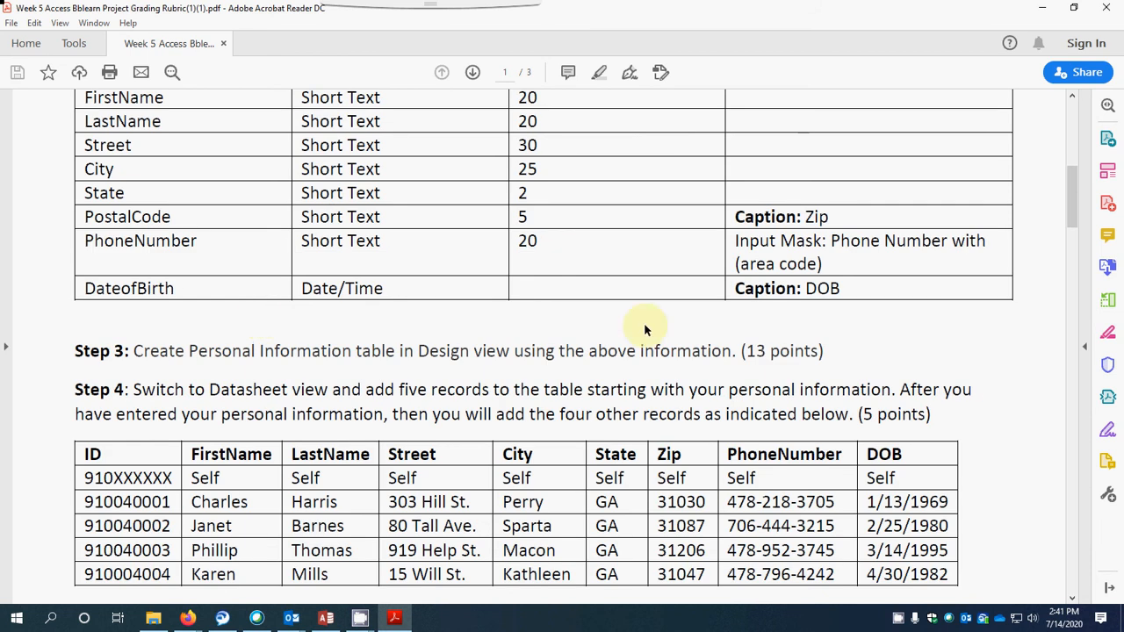
pyautogui.scroll(-2, 597, 332)
pyautogui.scroll(-2, 551, 329)
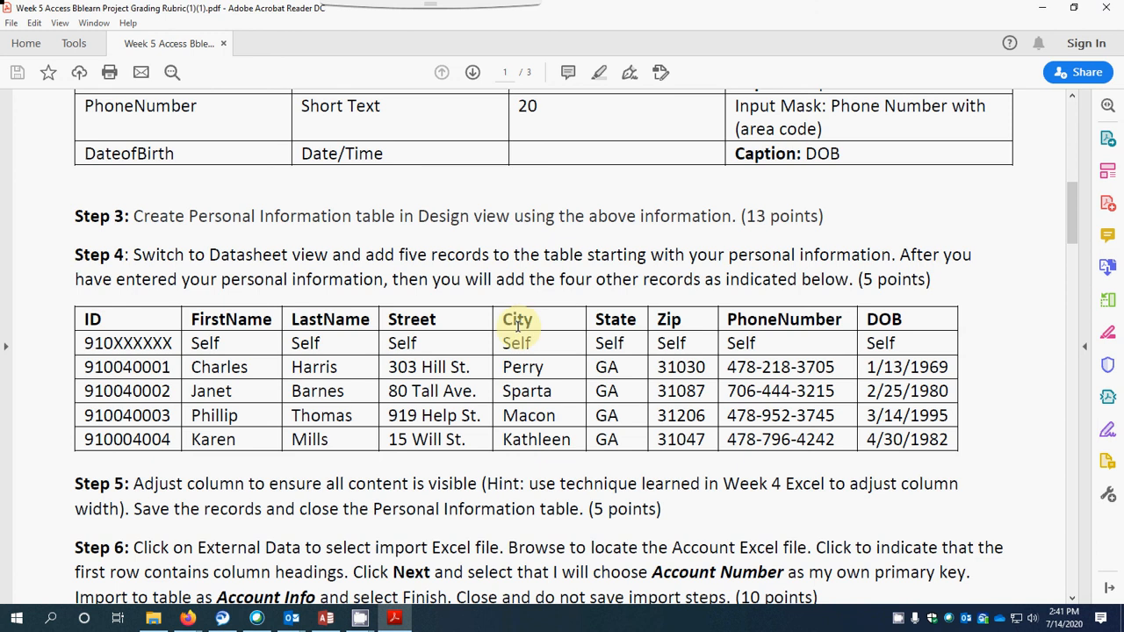
pyautogui.scroll(-3, 307, 358)
pyautogui.scroll(-1, 309, 412)
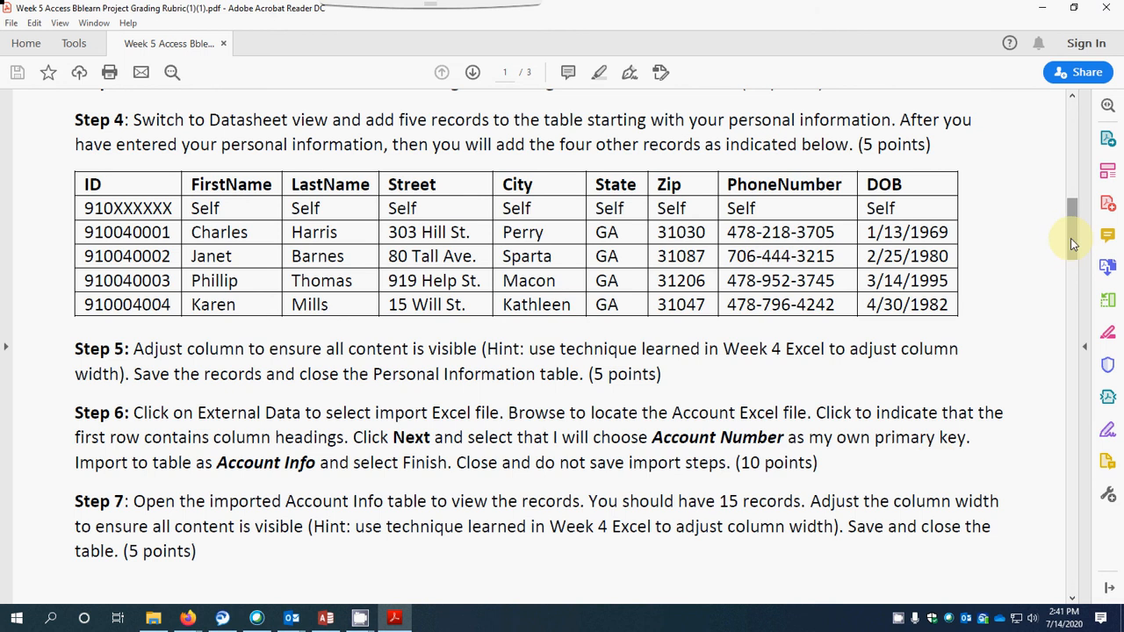
pyautogui.moveTo(1070, 238); pyautogui.dragTo(1065, 126)
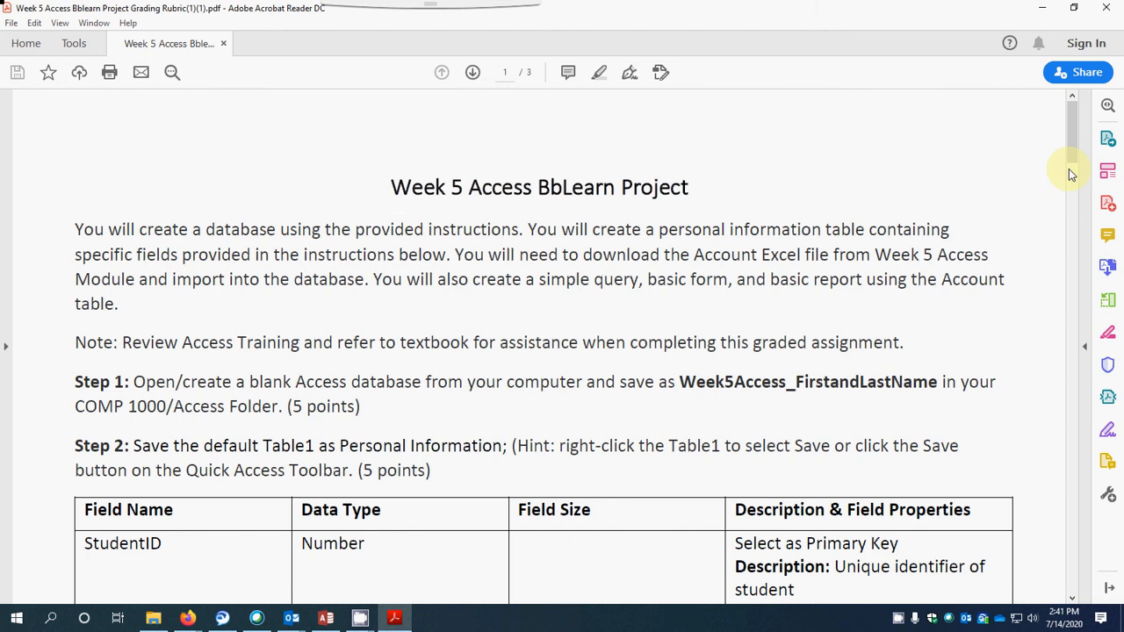
pyautogui.moveTo(1073, 148); pyautogui.dragTo(1071, 136)
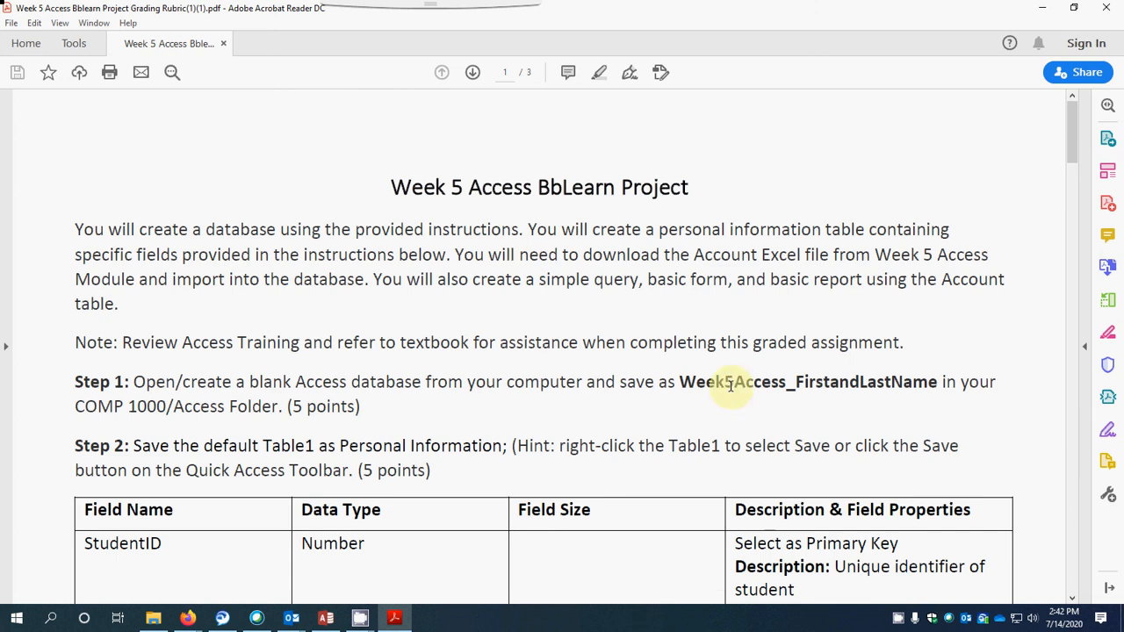
pyautogui.scroll(-1, 486, 372)
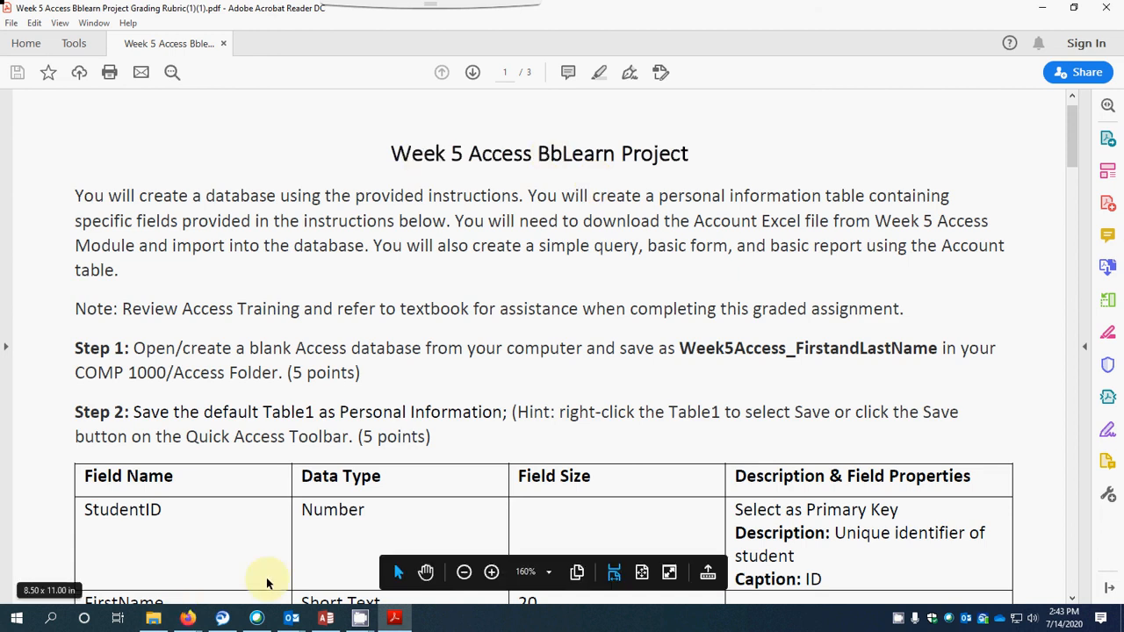
# - Switch to Microsoft Access and maximize the open Week 5 database window
pyautogui.click(355, 619)
pyautogui.click(326, 620)
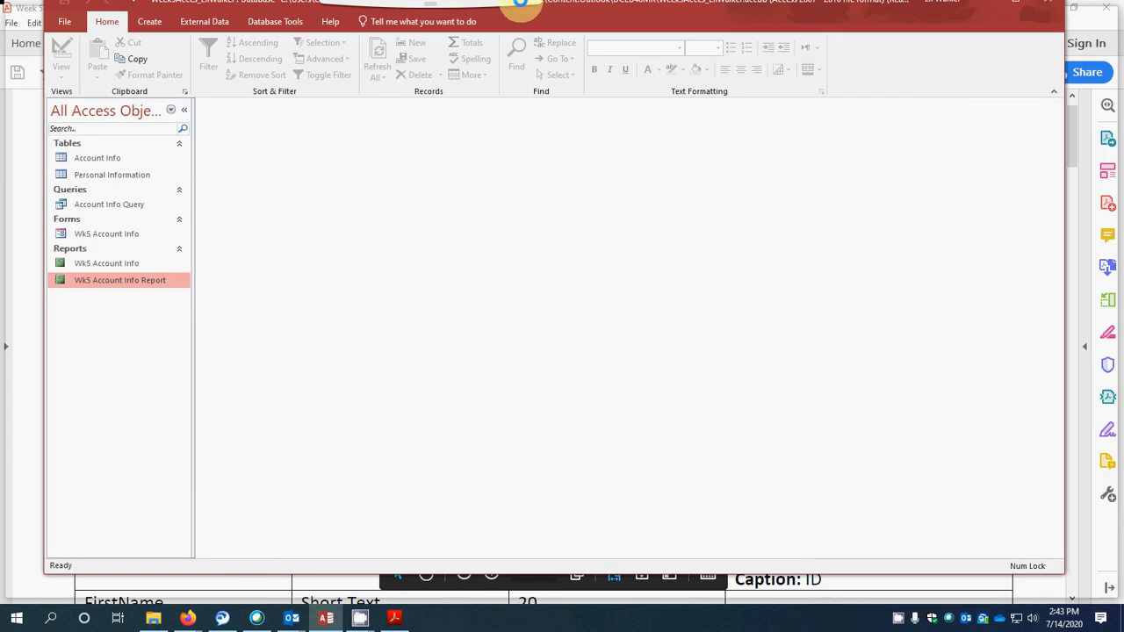
pyautogui.moveTo(520, 5); pyautogui.dragTo(524, 3)
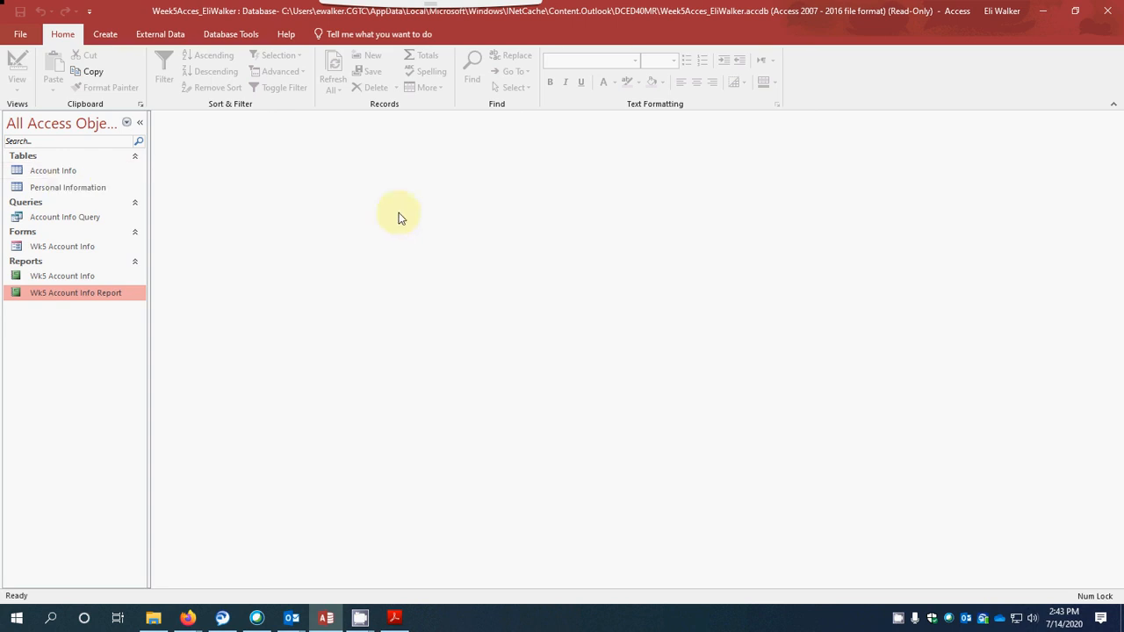
# - Start a new blank database and set its save location to the COMP1000 folder inside 202016 Summer 2020
pyautogui.click(21, 35)
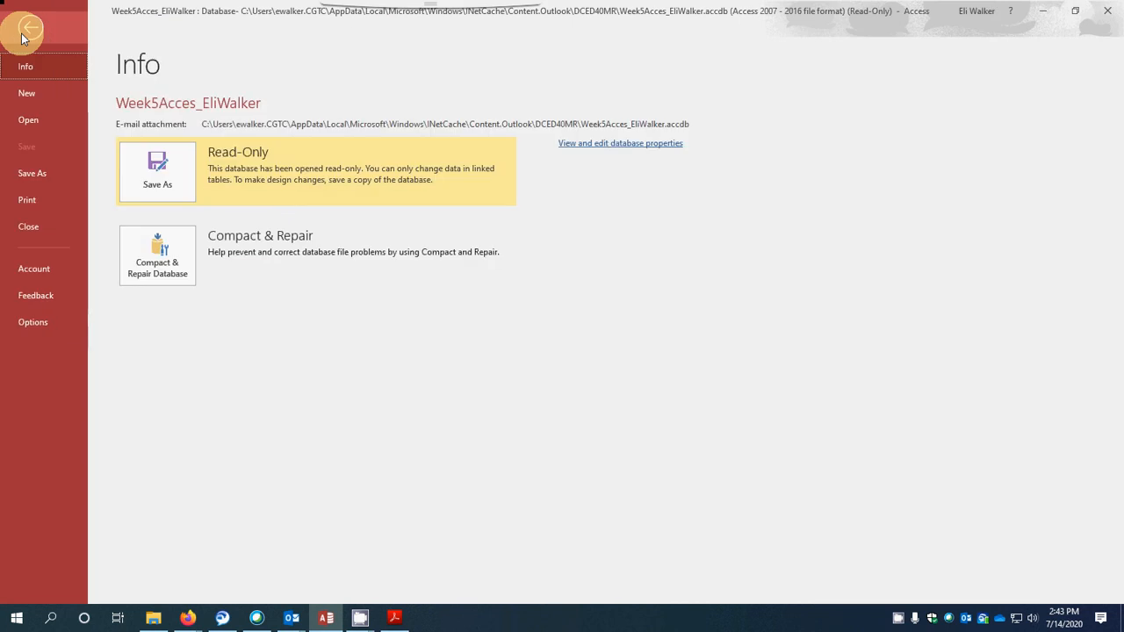
pyautogui.click(27, 94)
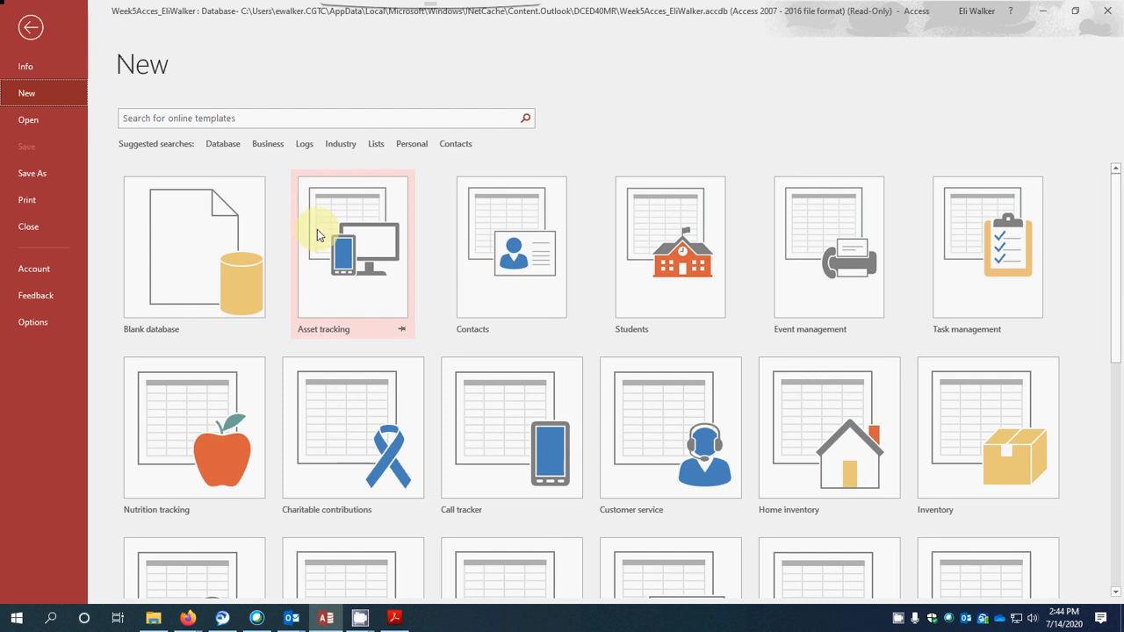
pyautogui.click(205, 256)
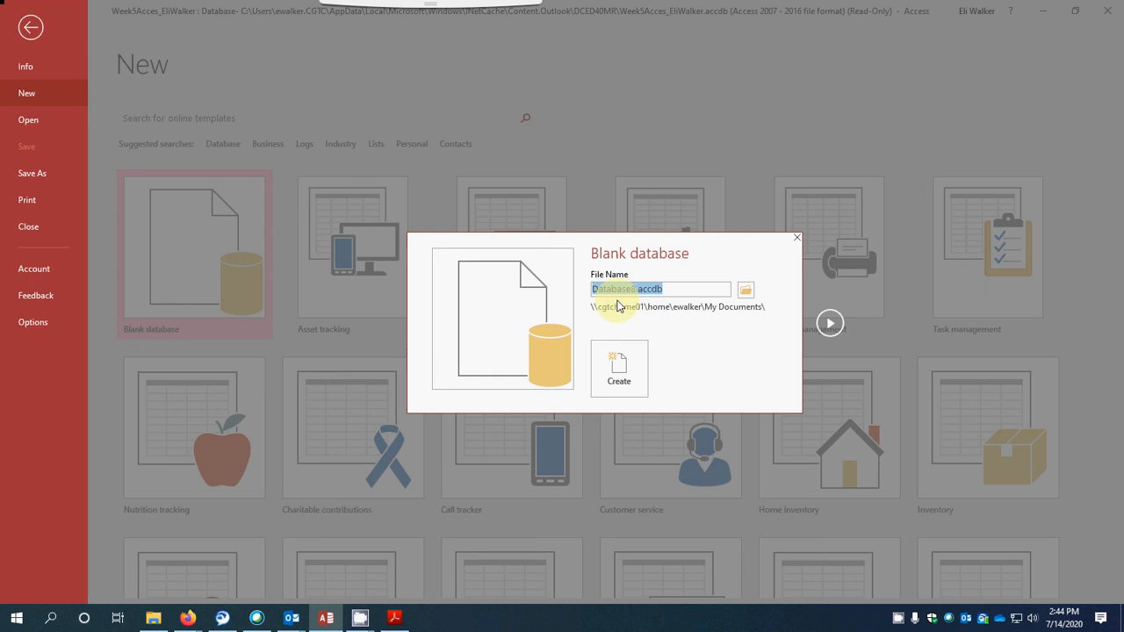
pyautogui.click(746, 293)
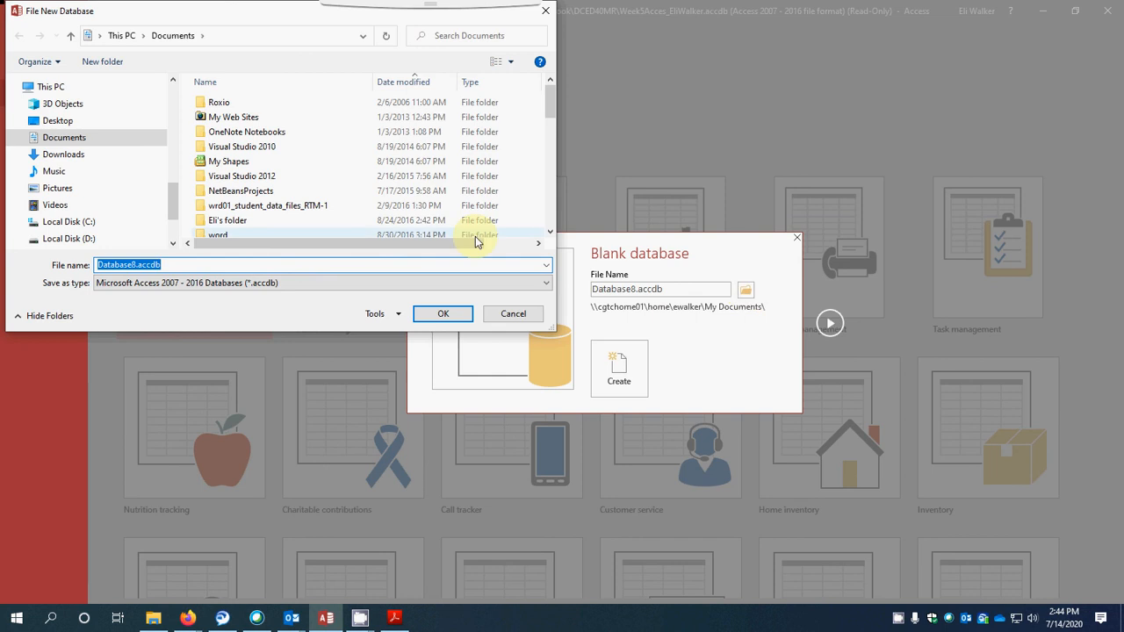
pyautogui.moveTo(173, 200); pyautogui.dragTo(174, 215)
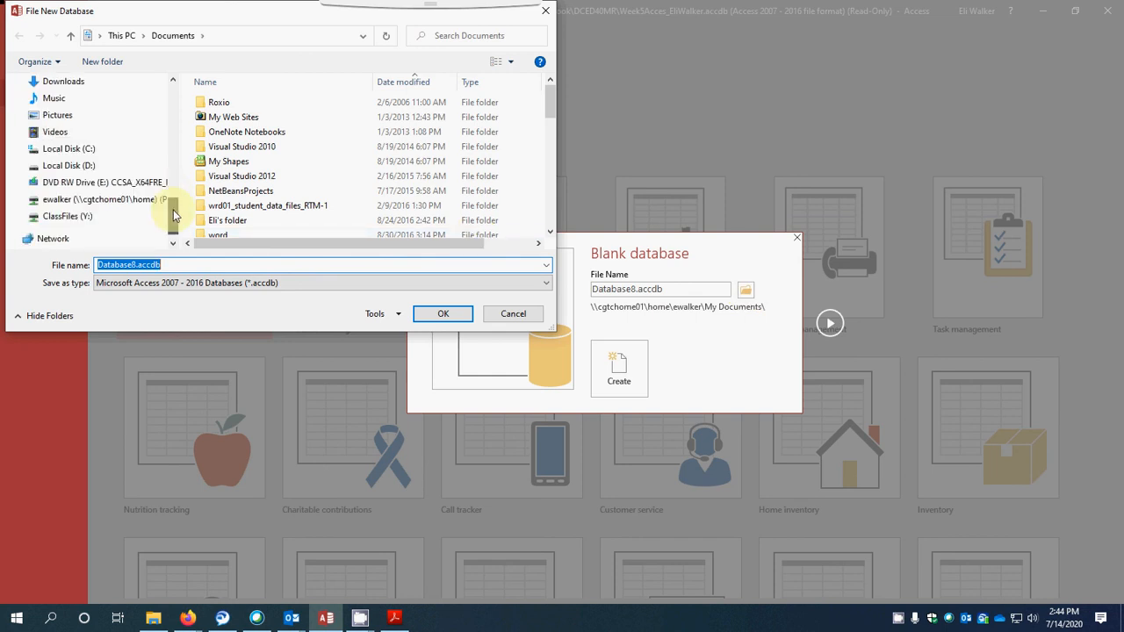
pyautogui.moveTo(173, 215); pyautogui.dragTo(177, 153)
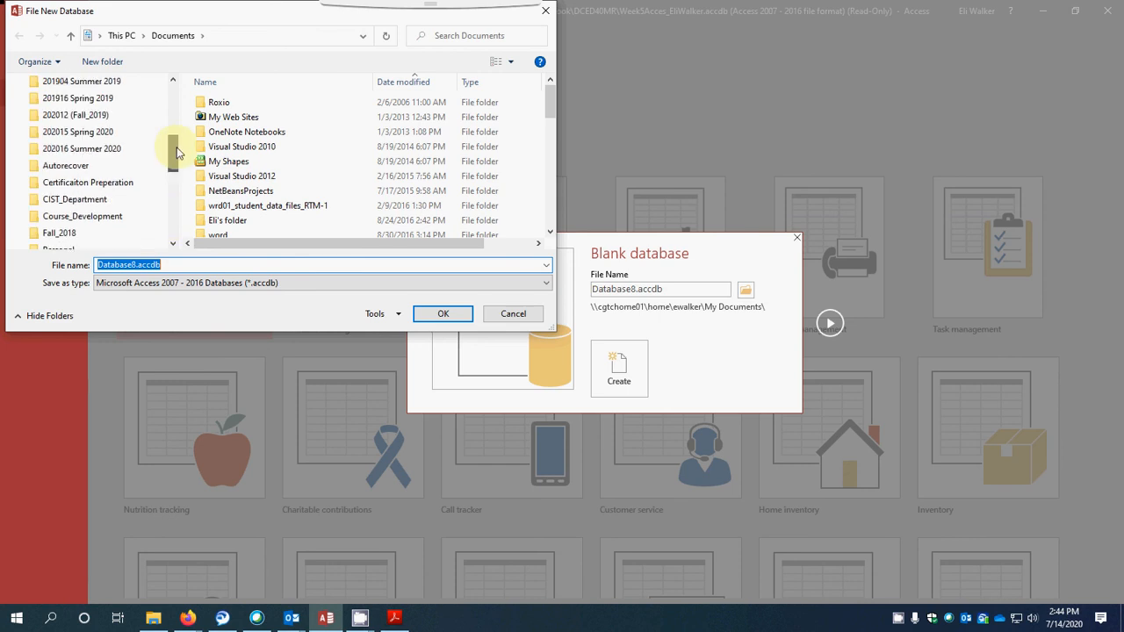
pyautogui.click(103, 154)
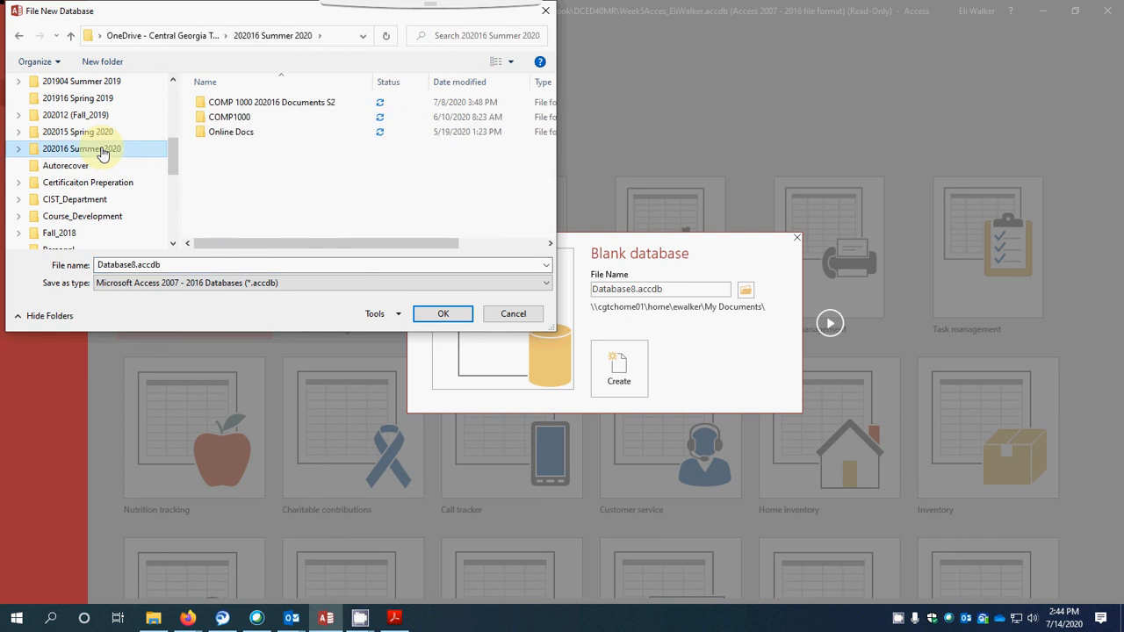
pyautogui.doubleClick(241, 122)
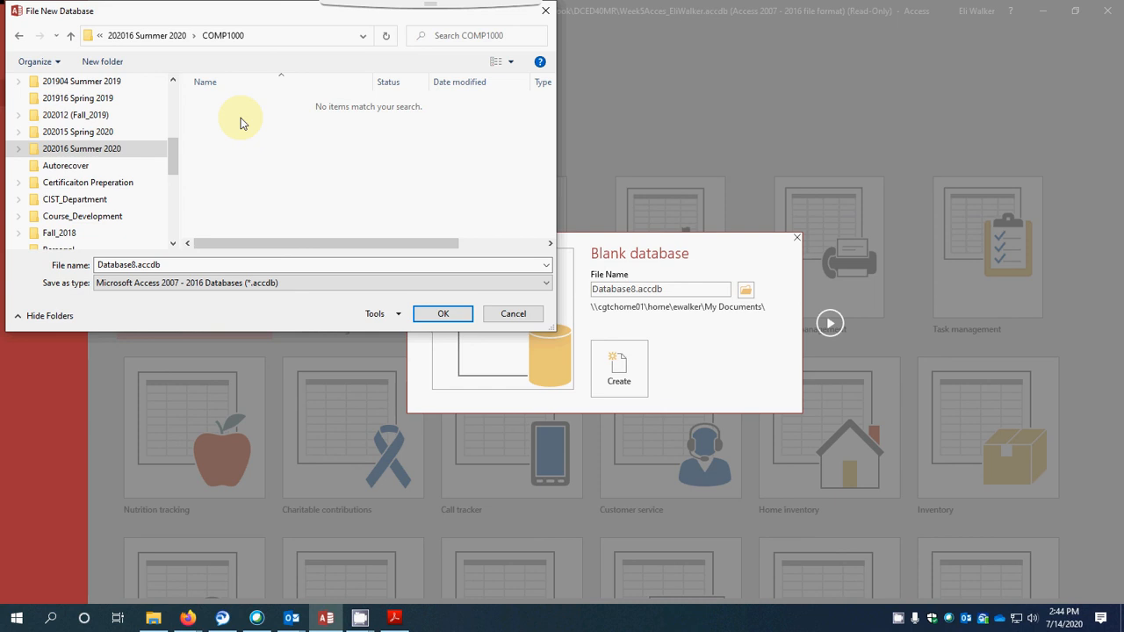
# - Create a new folder named Access inside COMP1000 and open it as the save location
pyautogui.click(190, 266)
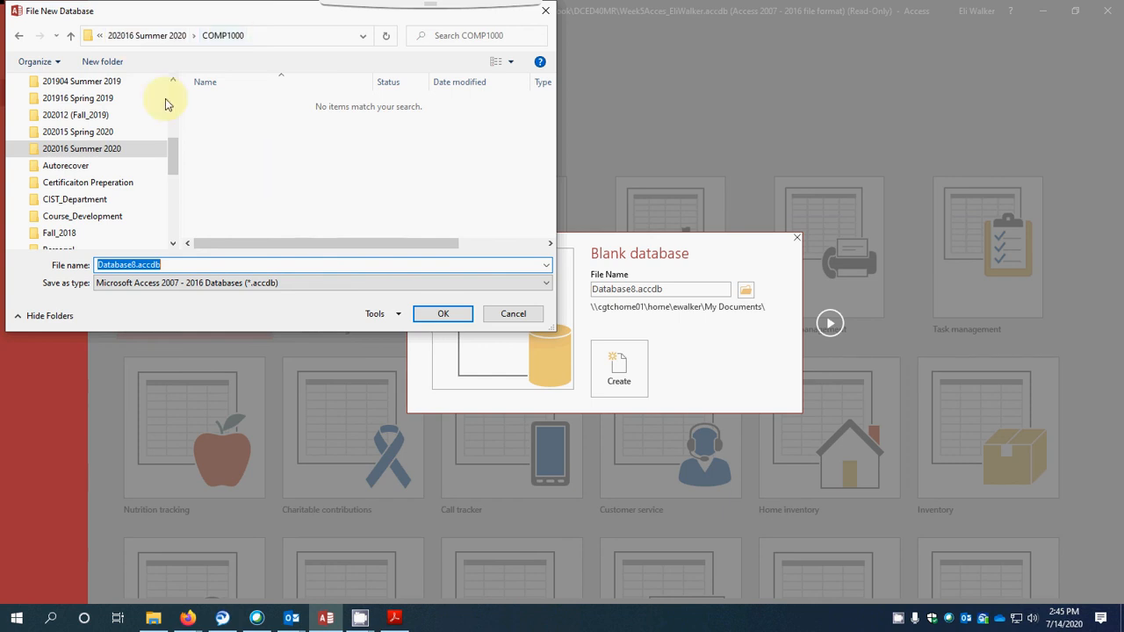
pyautogui.click(107, 67)
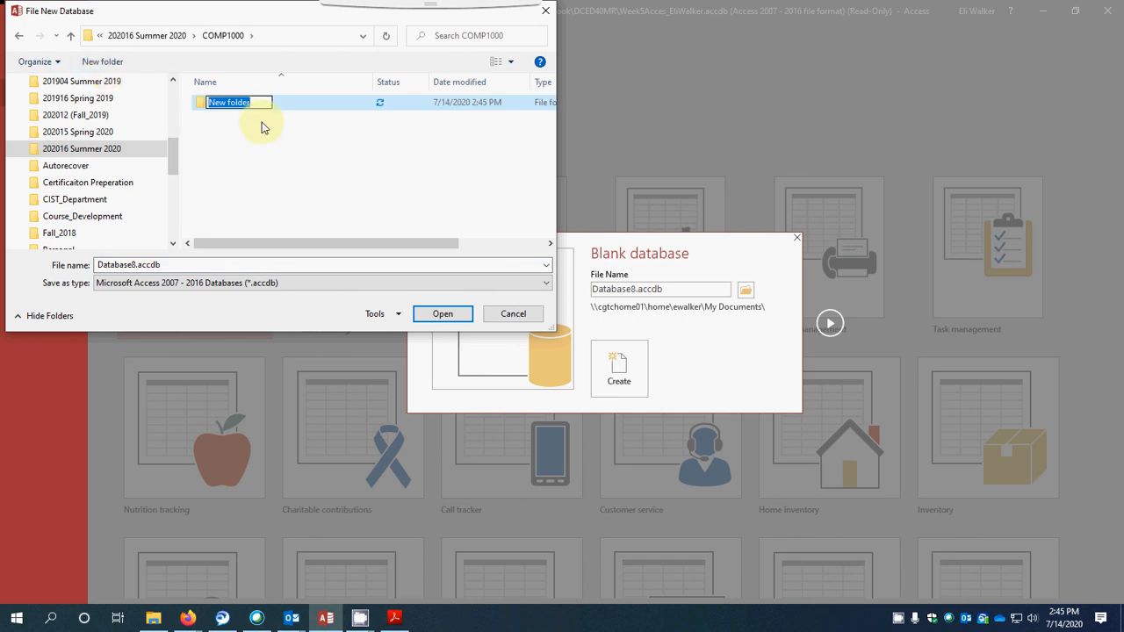
pyautogui.write('A')
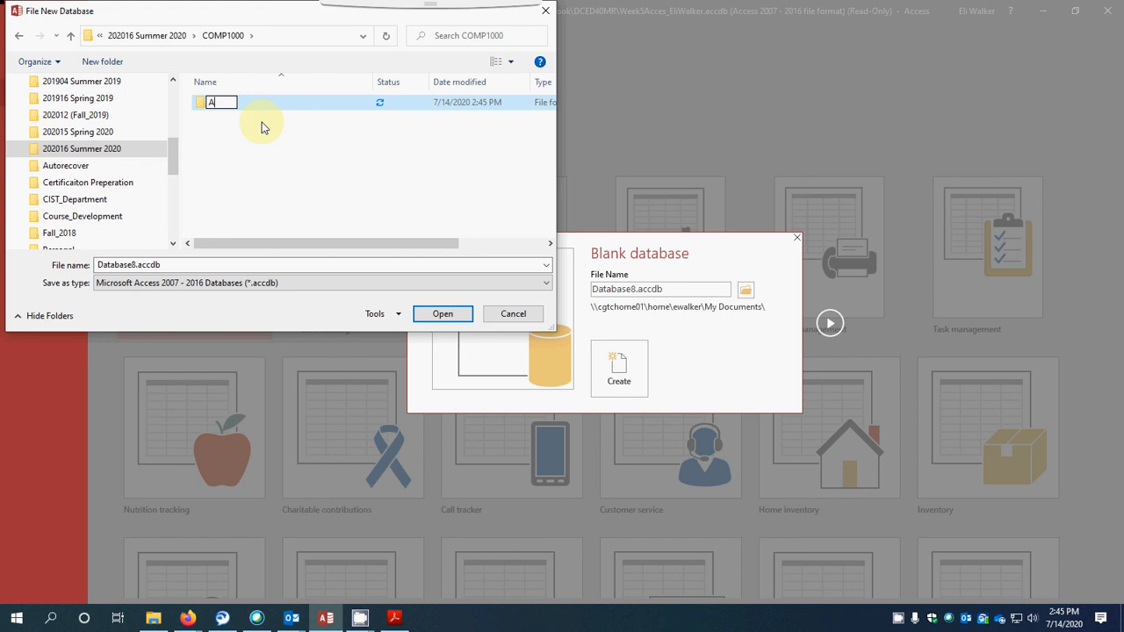
pyautogui.write('ccess')
pyautogui.doubleClick(199, 106)
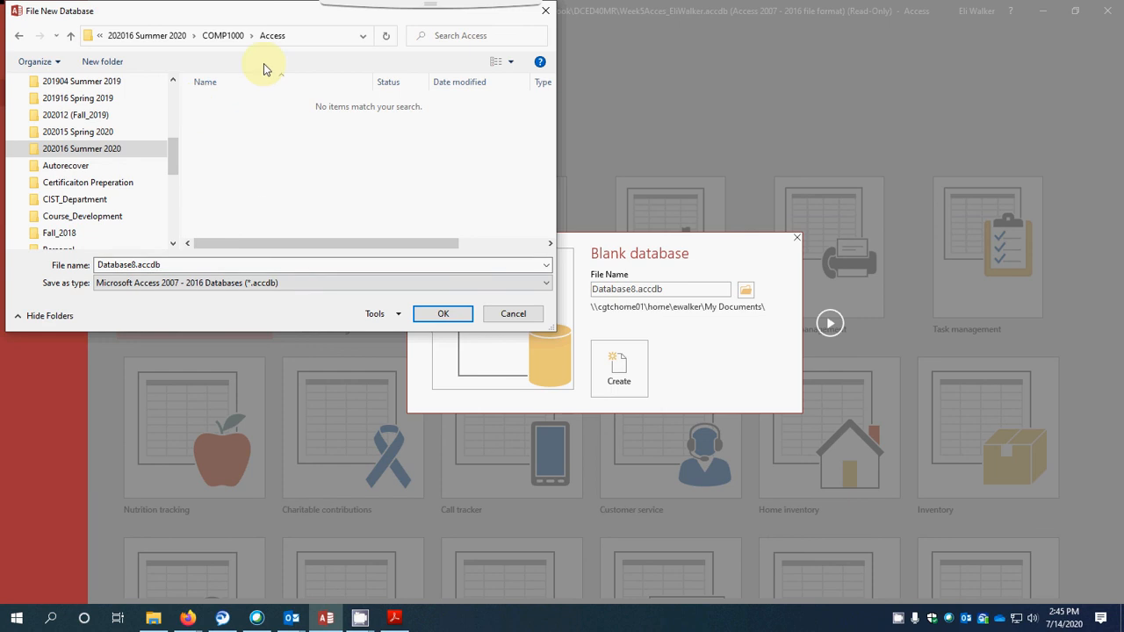
# - Name the database Week5Access_ followed by the student's full name, keep the Access 2007 - 2016 format, and create it
pyautogui.click(191, 262)
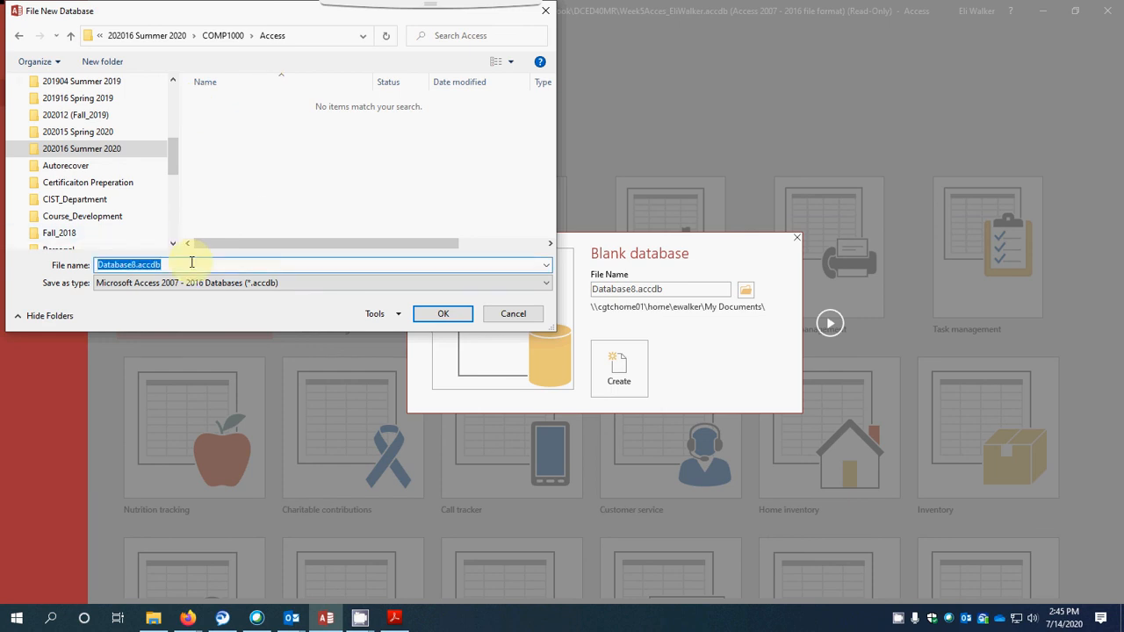
pyautogui.press('BackSpace')
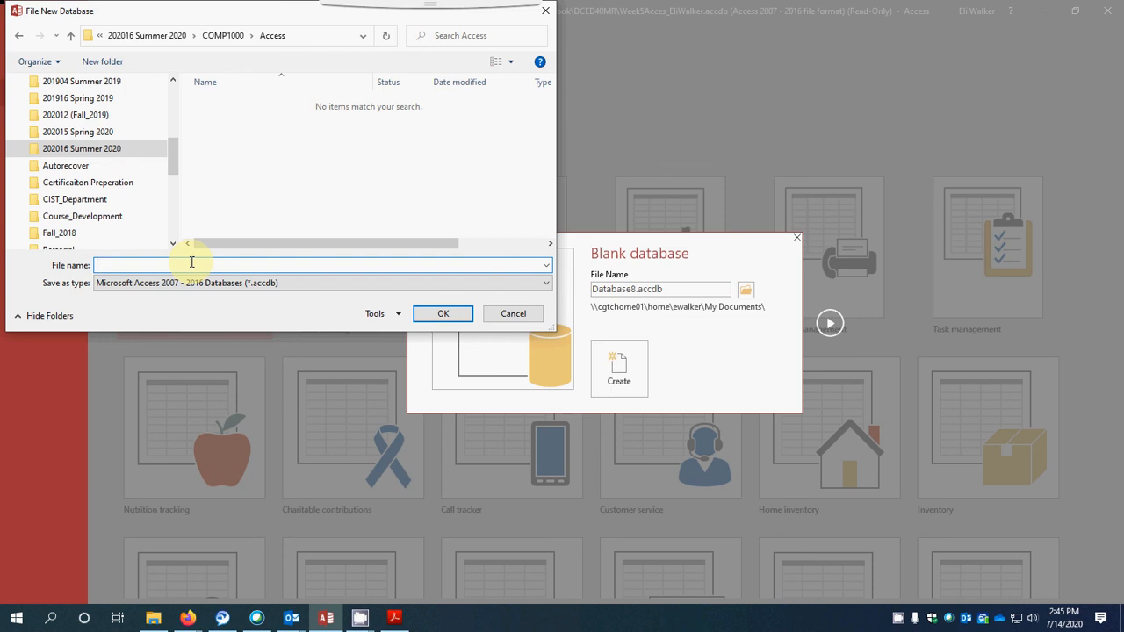
pyautogui.write('Week5Access_F')
pyautogui.press('BackSpace')
pyautogui.write('EliWalker')
pyautogui.press('Tab')
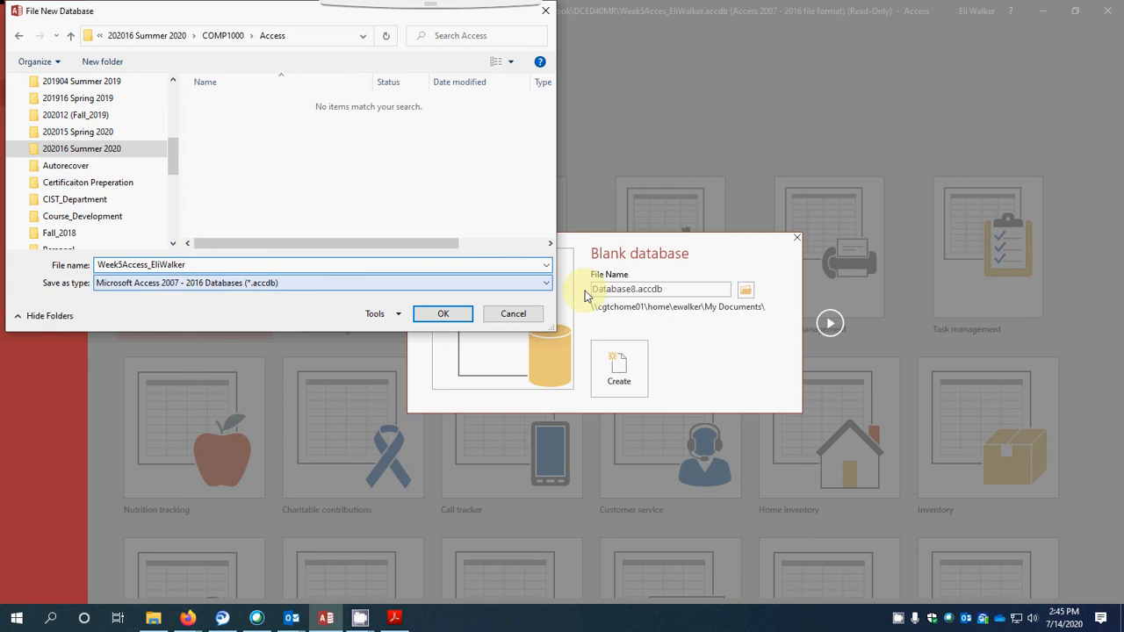
pyautogui.click(546, 284)
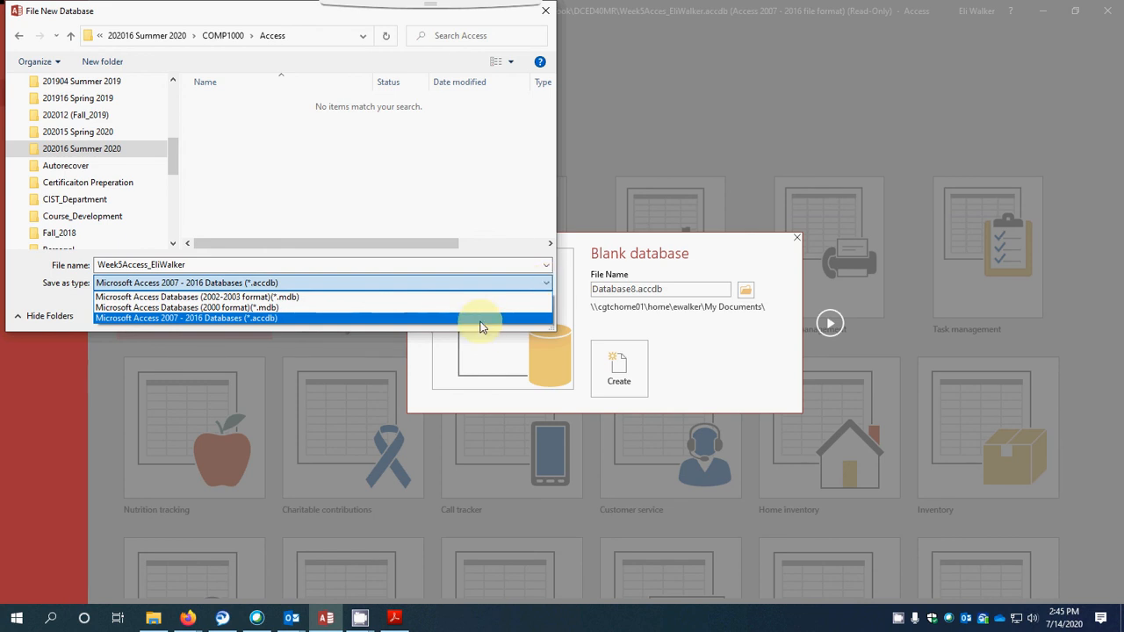
pyautogui.click(445, 317)
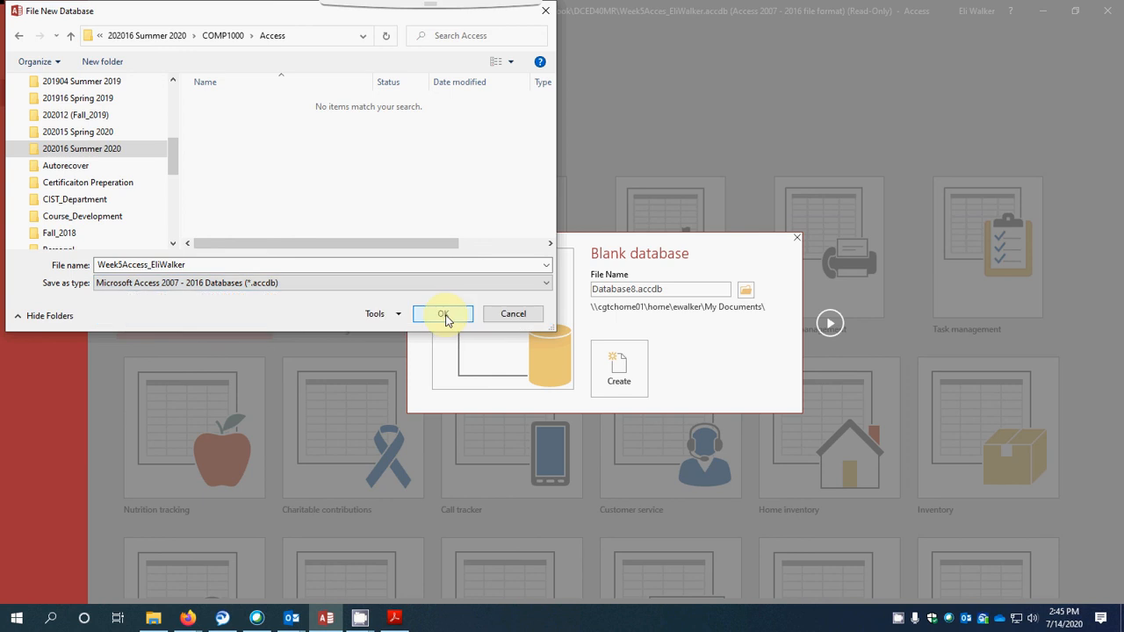
pyautogui.click(443, 315)
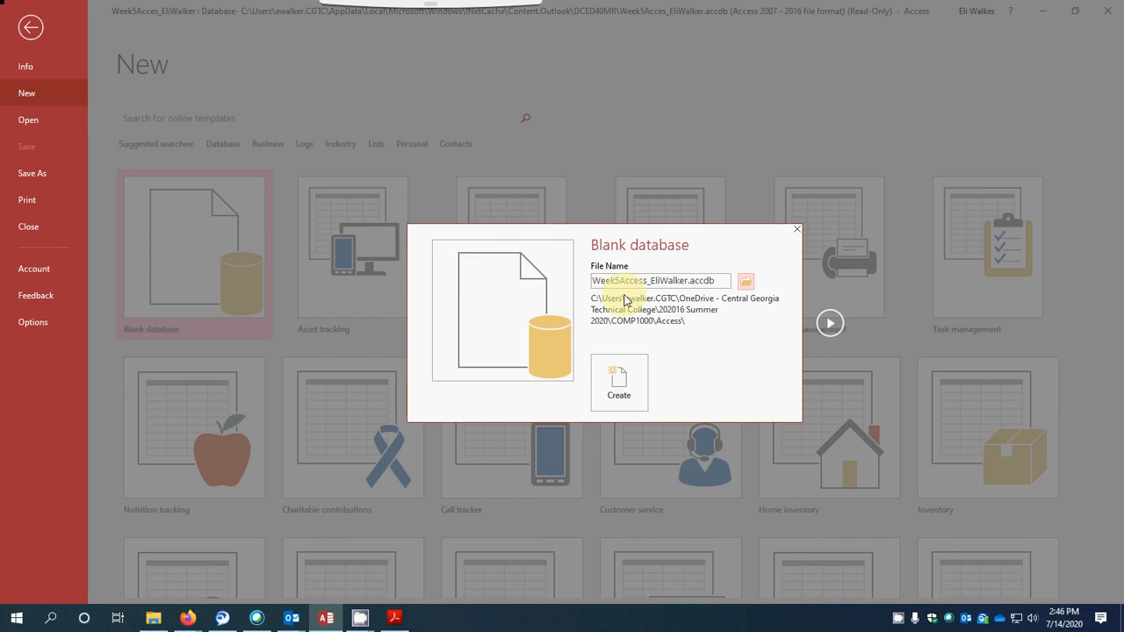
pyautogui.click(619, 382)
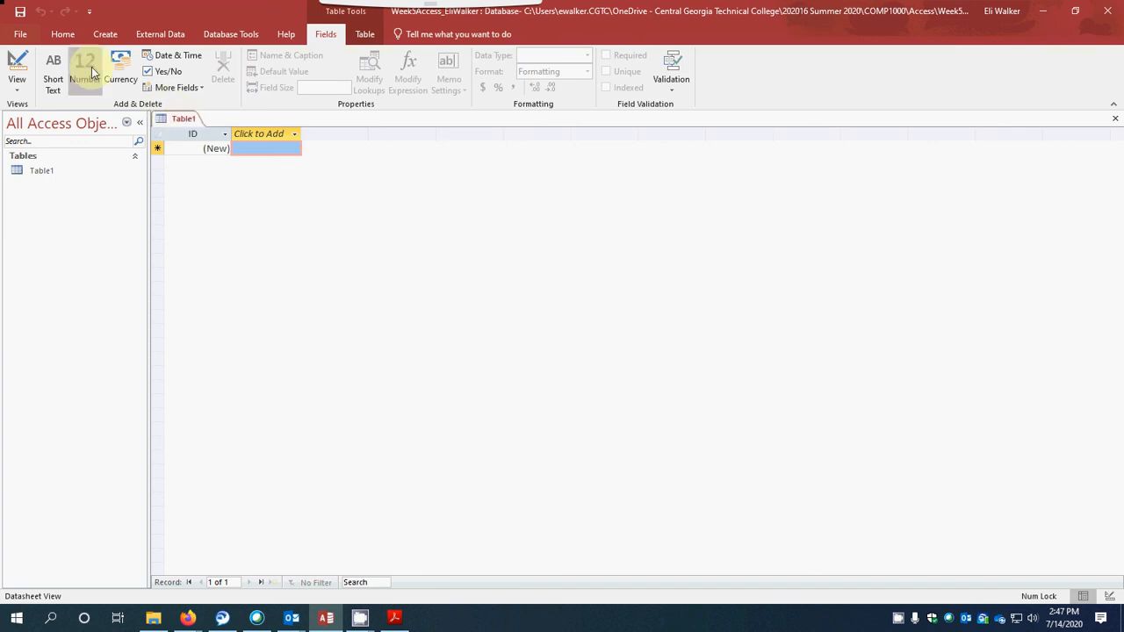
# - Save the new default table under the name Personal Information
pyautogui.click(20, 12)
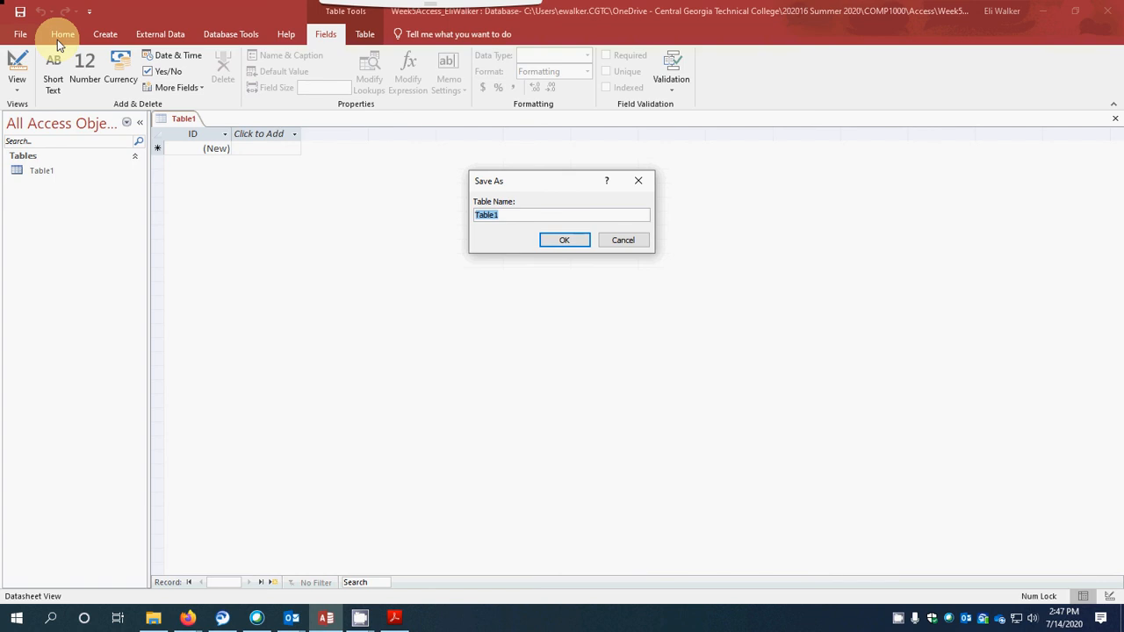
pyautogui.write('Personal Information')
pyautogui.click(575, 243)
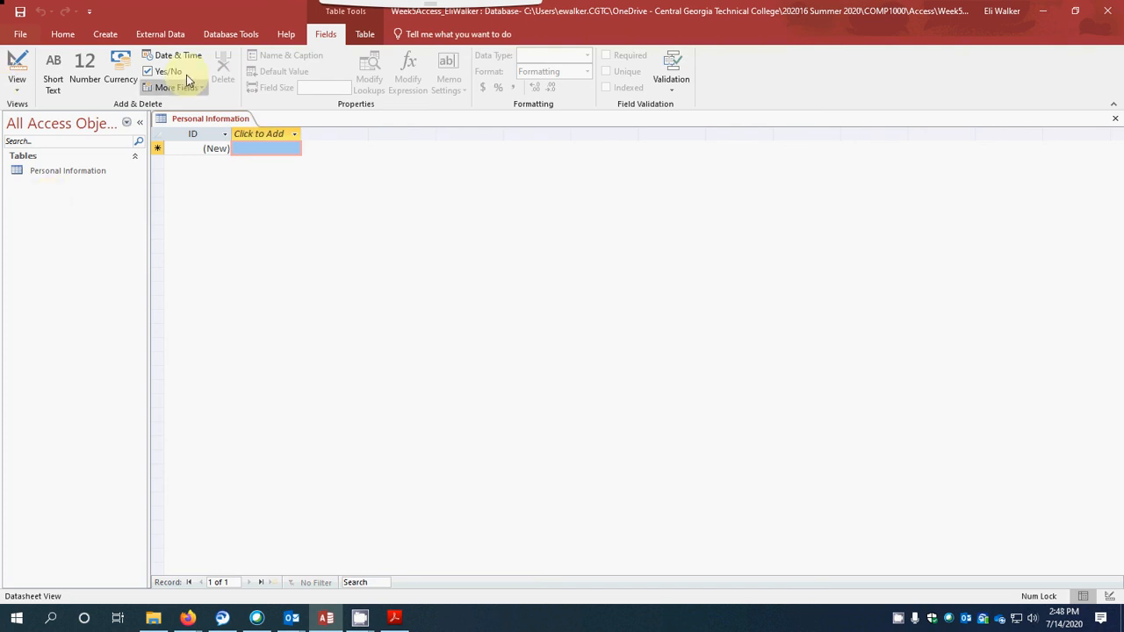
# - In the table's Design view, rename the ID field to StudentID and set its data type to Number
pyautogui.click(19, 66)
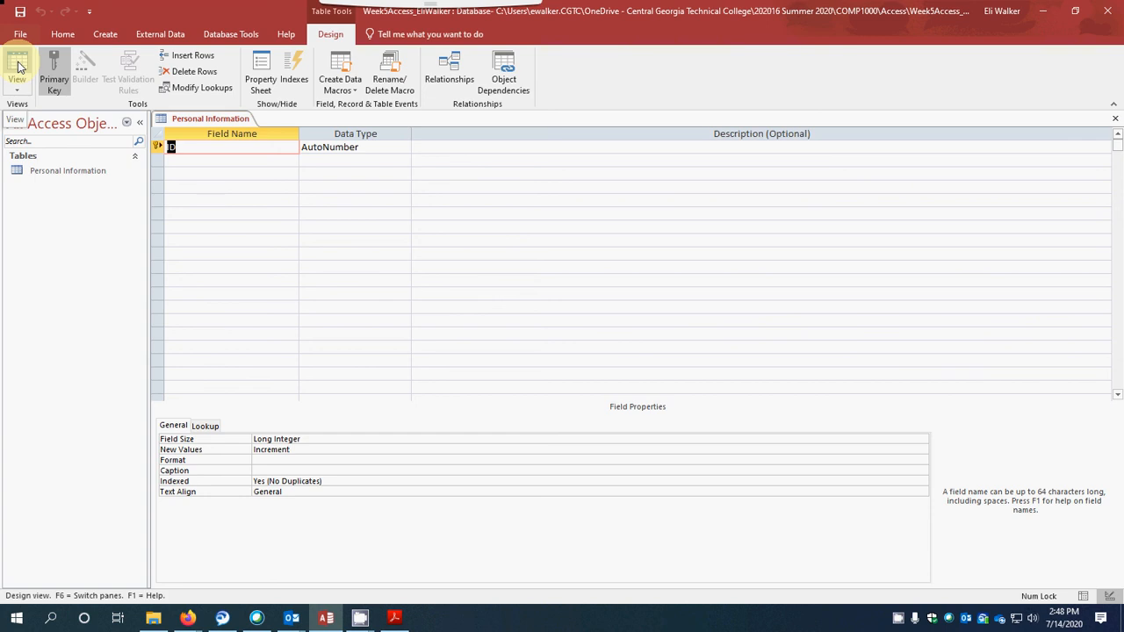
pyautogui.click(17, 67)
pyautogui.click(221, 151)
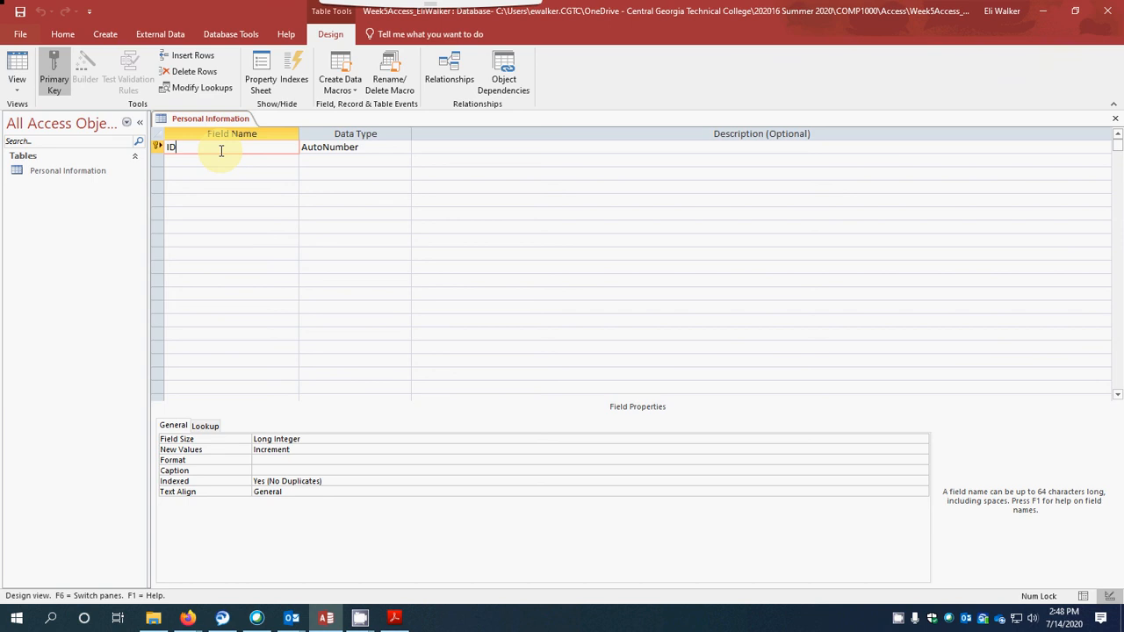
pyautogui.moveTo(221, 151); pyautogui.dragTo(154, 149)
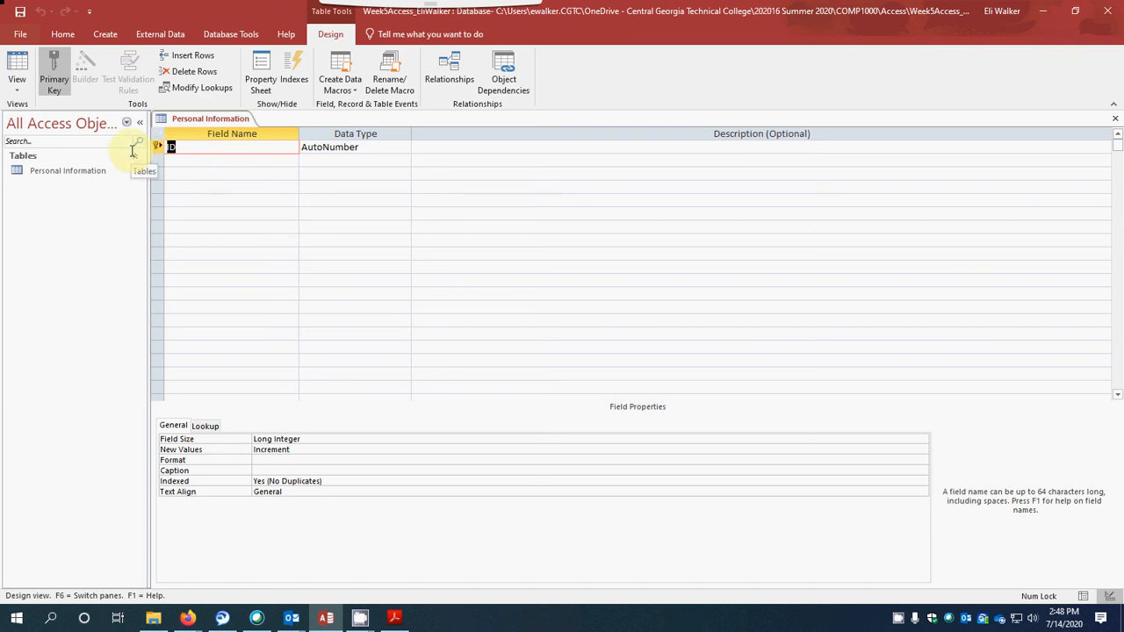
pyautogui.press('Delete')
pyautogui.write('StudentID')
pyautogui.press('Tab')
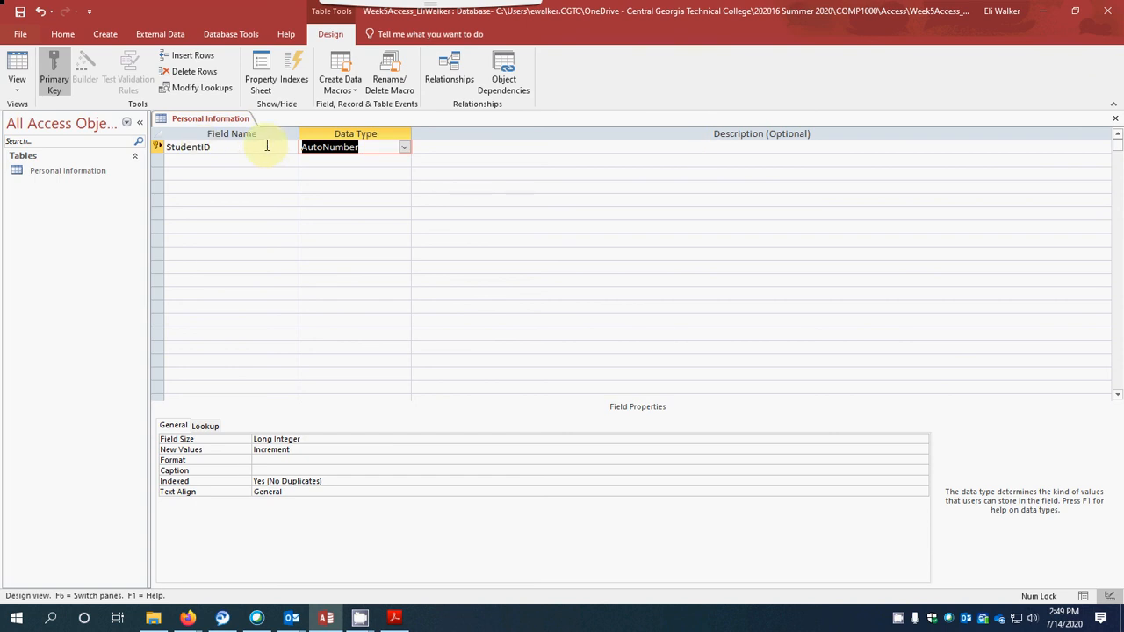
pyautogui.click(405, 147)
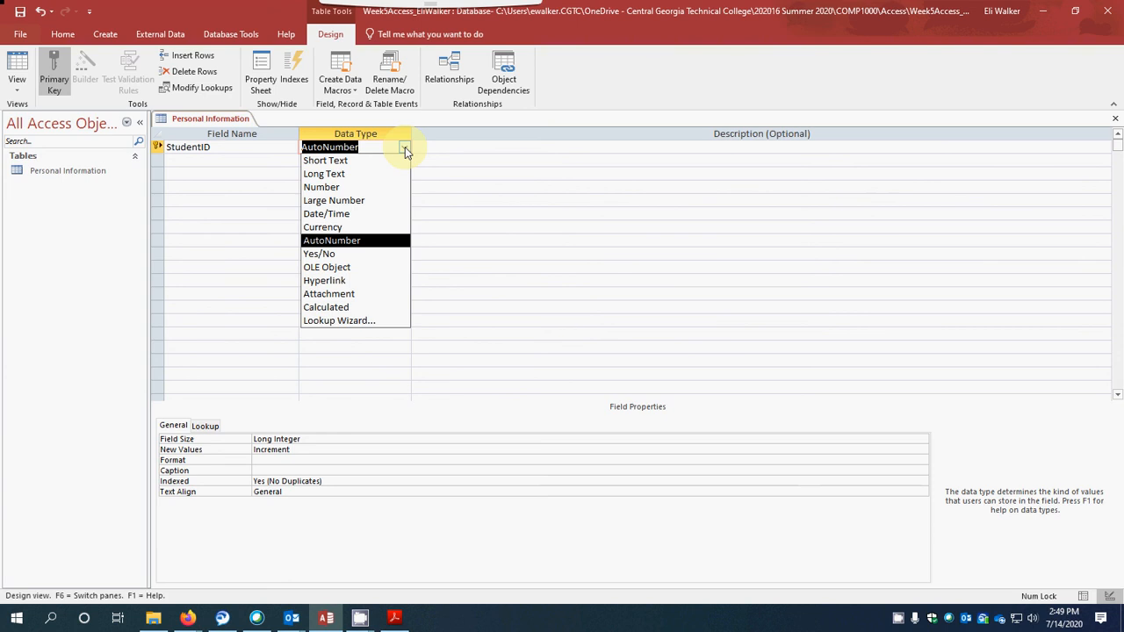
pyautogui.click(354, 187)
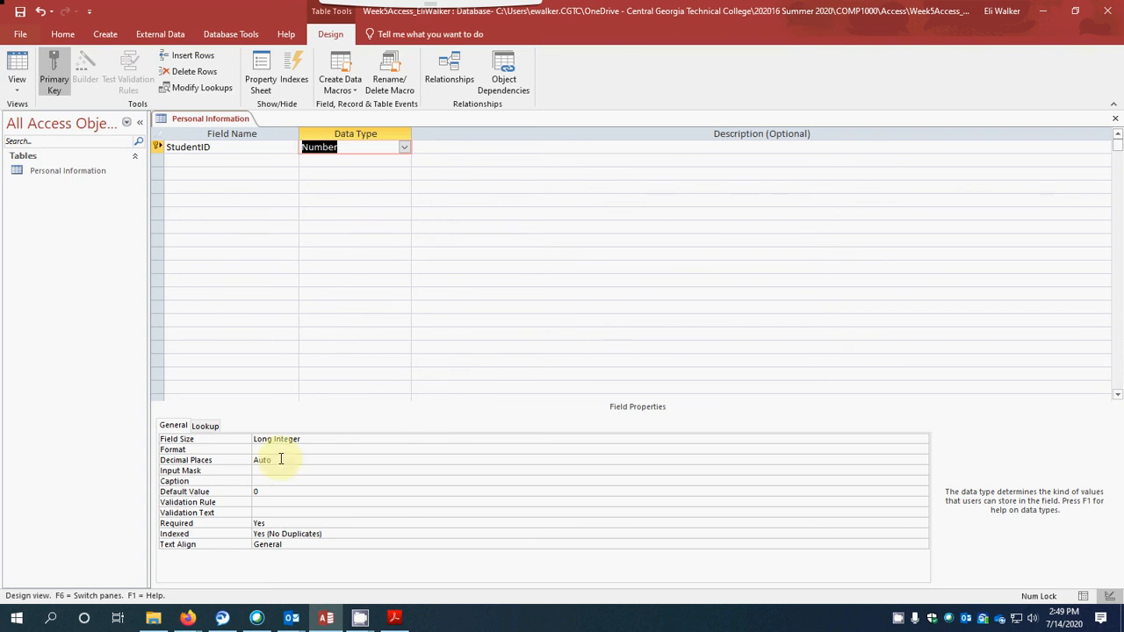
# - Enter "Unique Identifire of student" as the description of the StudentID field
pyautogui.click(436, 148)
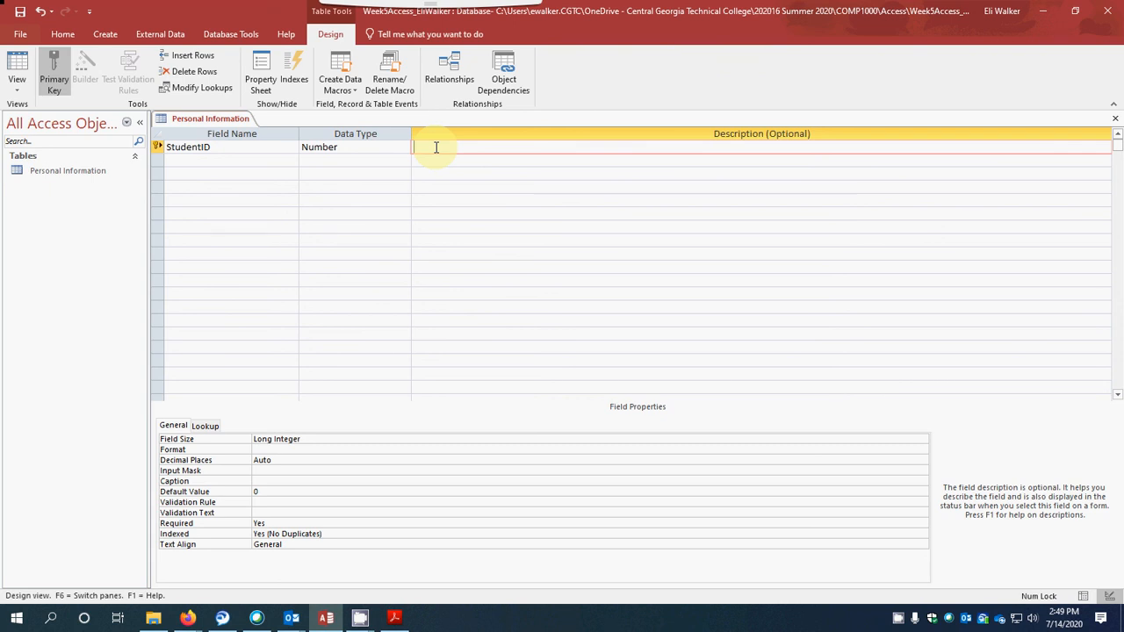
pyautogui.write('D')
pyautogui.press('BackSpace')
pyautogui.write('Uniq')
pyautogui.write('ues')
pyautogui.write('I')
pyautogui.write('de')
pyautogui.write('ntifir')
pyautogui.write('e of ')
pyautogui.write('st')
pyautogui.write('udent')
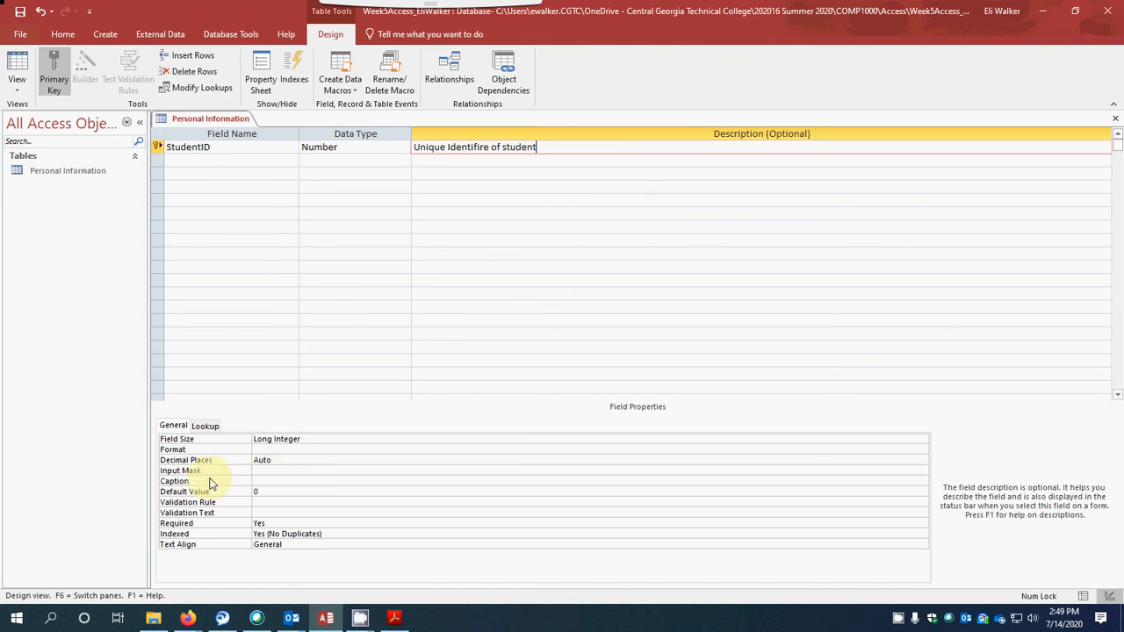
# - Set the caption of the StudentID field to ID
pyautogui.click(270, 481)
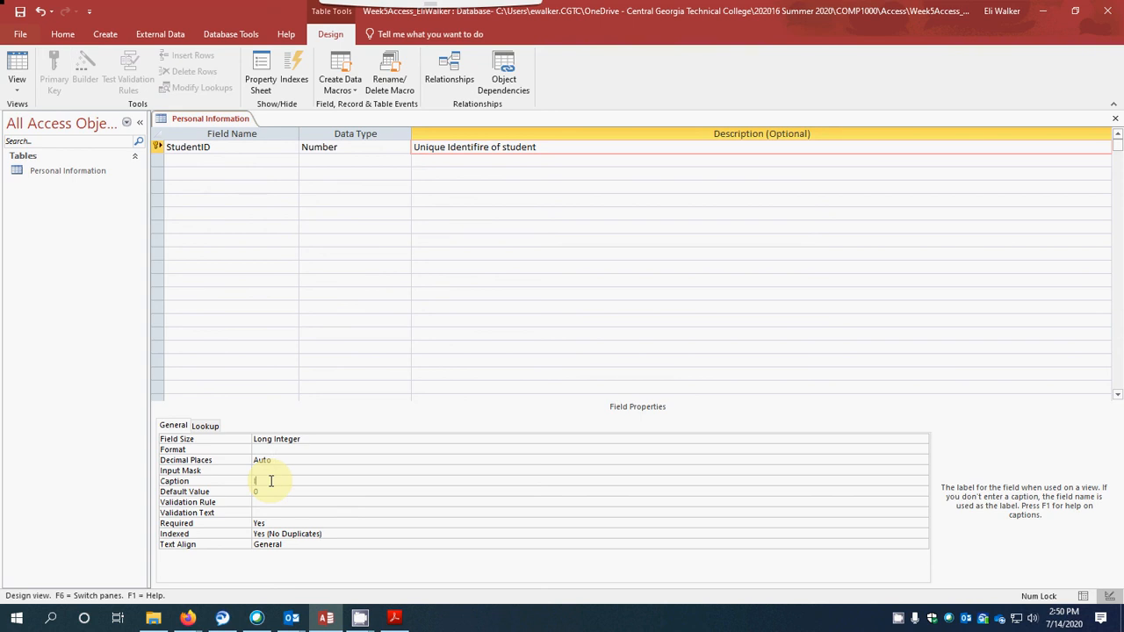
pyautogui.write('ID')
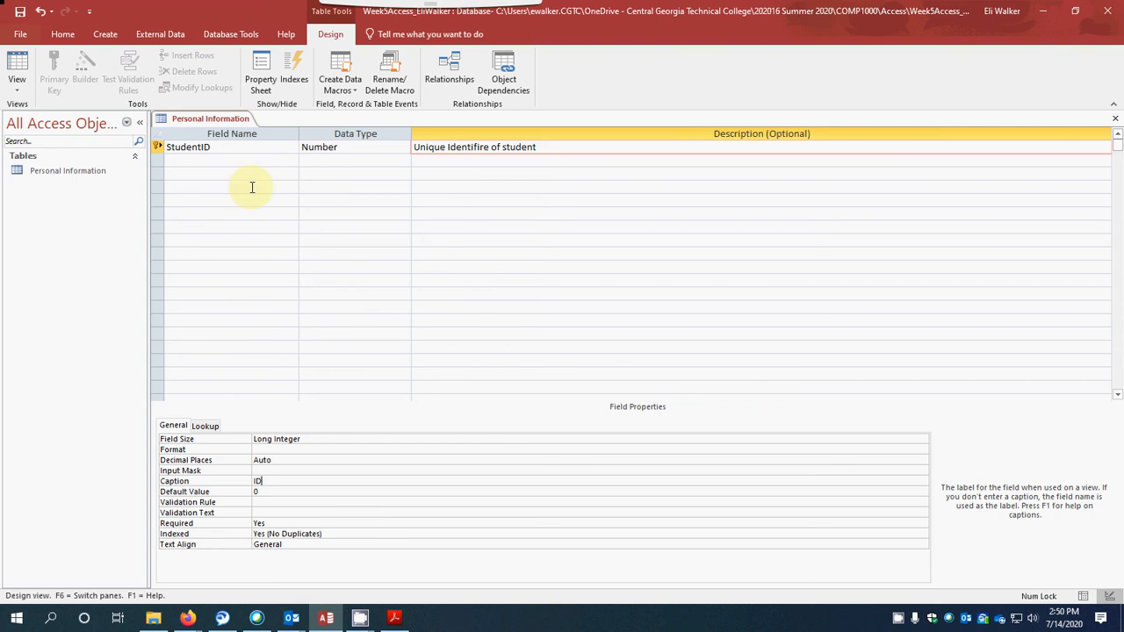
pyautogui.click(210, 161)
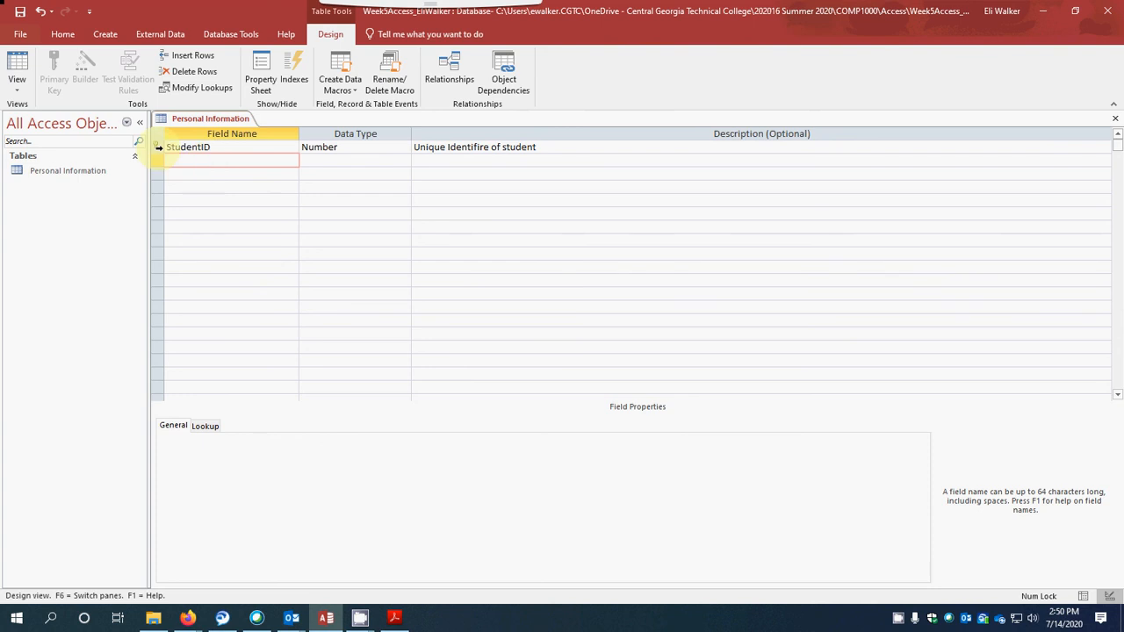
# - Remove the primary key designation from the StudentID field
pyautogui.click(213, 149)
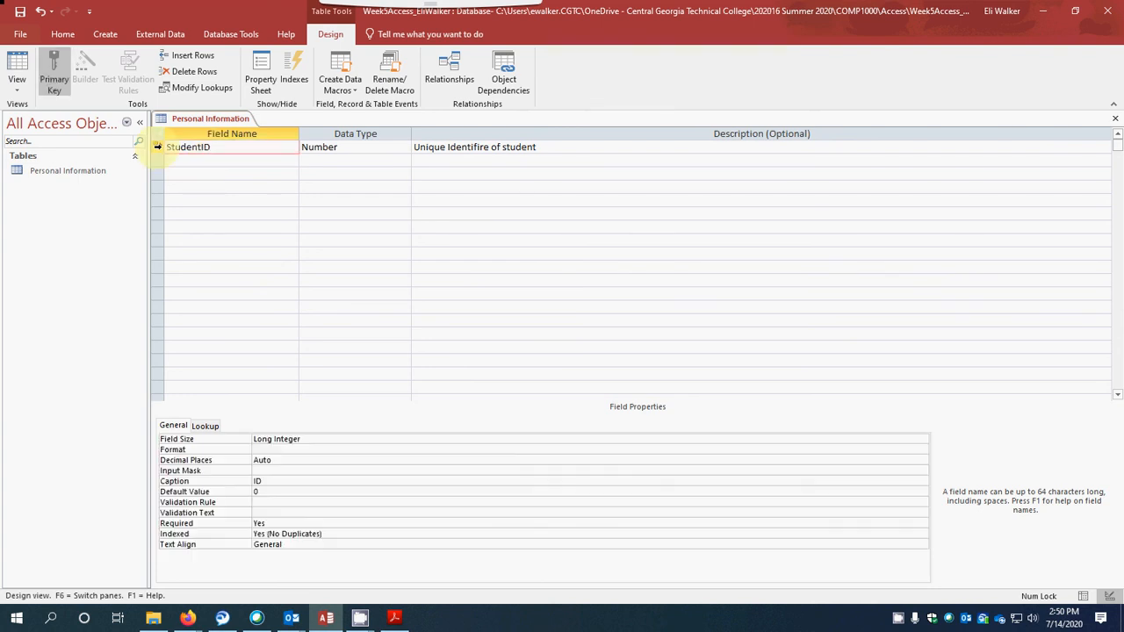
pyautogui.click(54, 77)
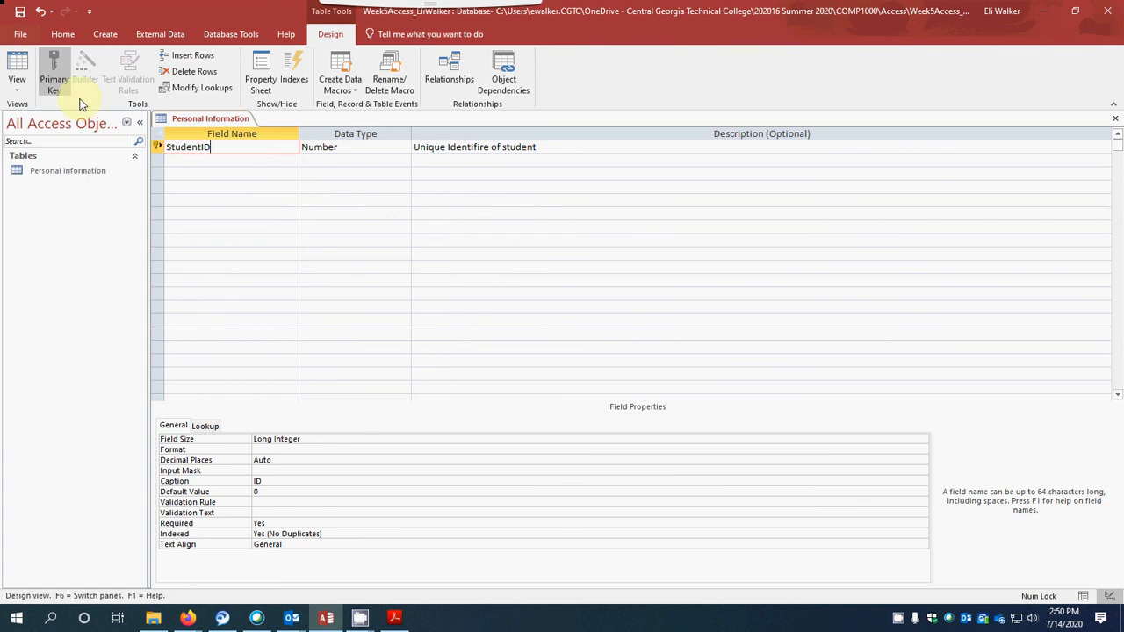
pyautogui.click(55, 72)
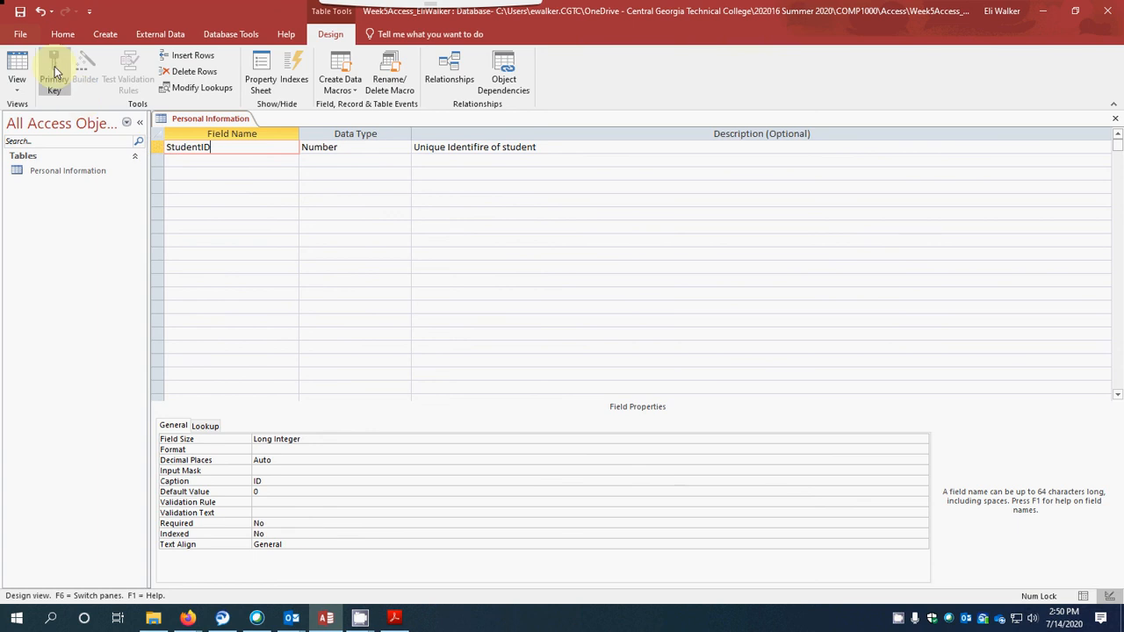
# - Add a First Name field with the Short Text data type below StudentID
pyautogui.click(201, 161)
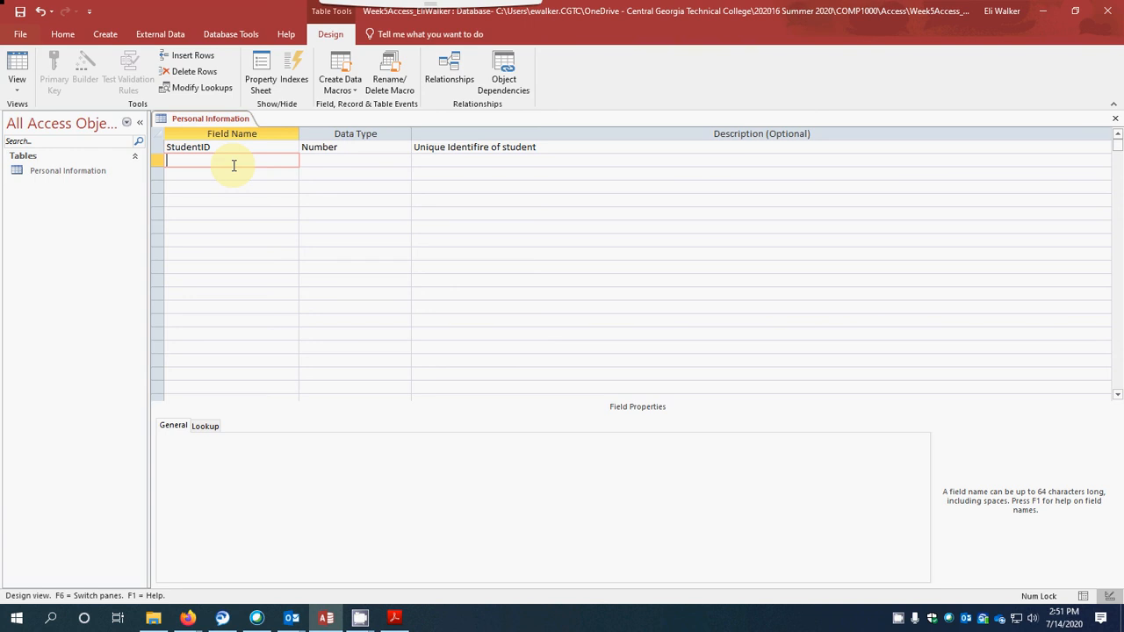
pyautogui.write('First Name')
pyautogui.press('Tab')
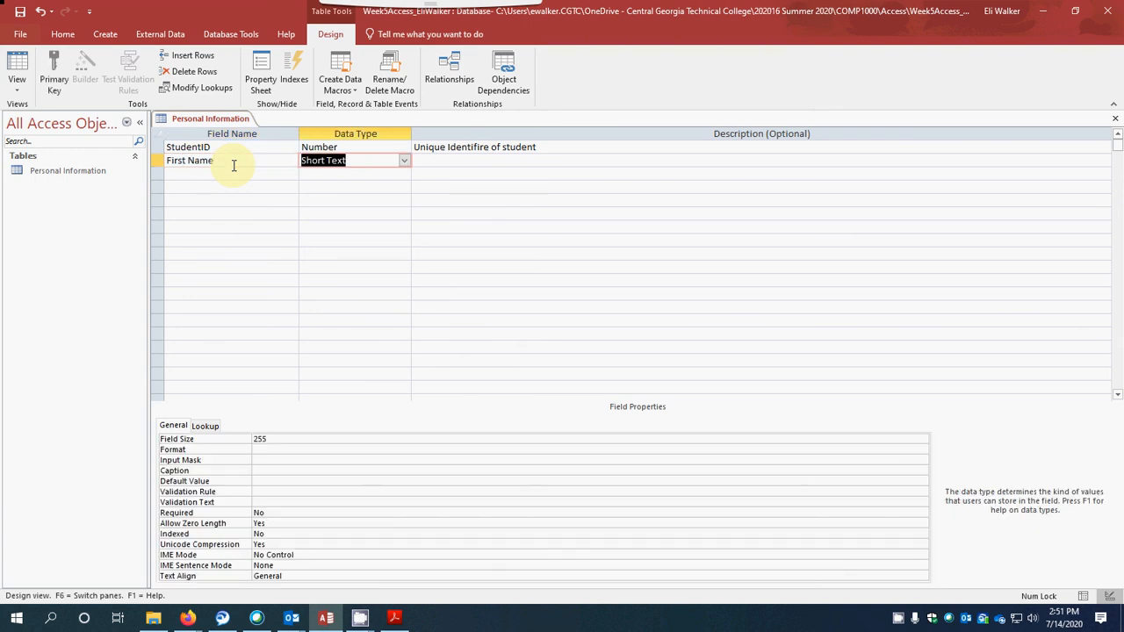
pyautogui.click(179, 175)
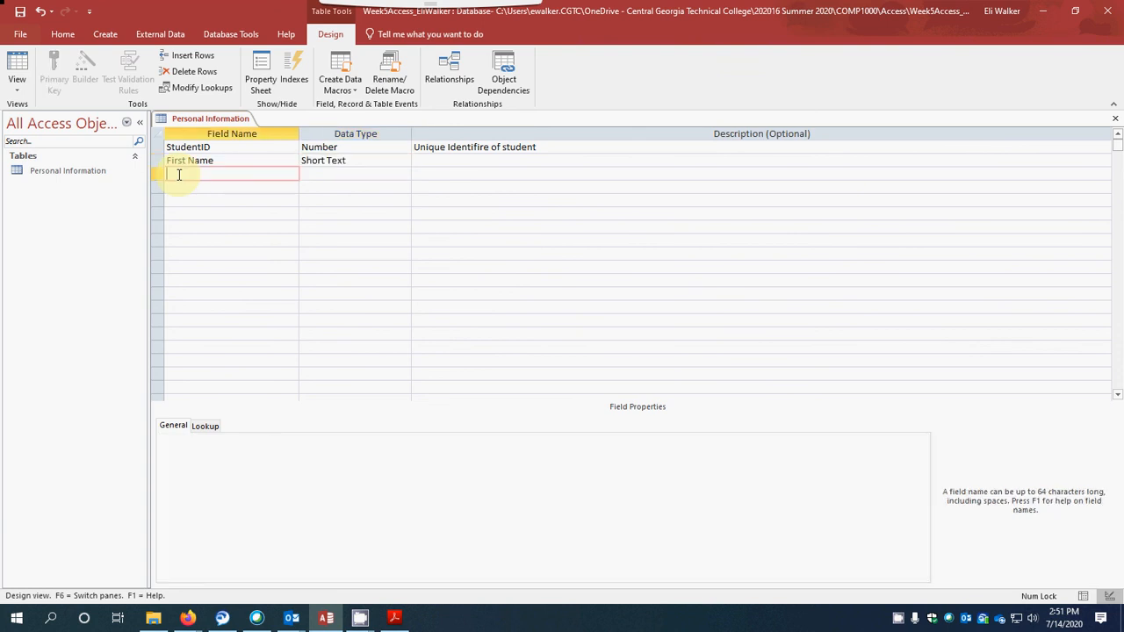
# - Set the field size of the First Name field to 20
pyautogui.click(235, 159)
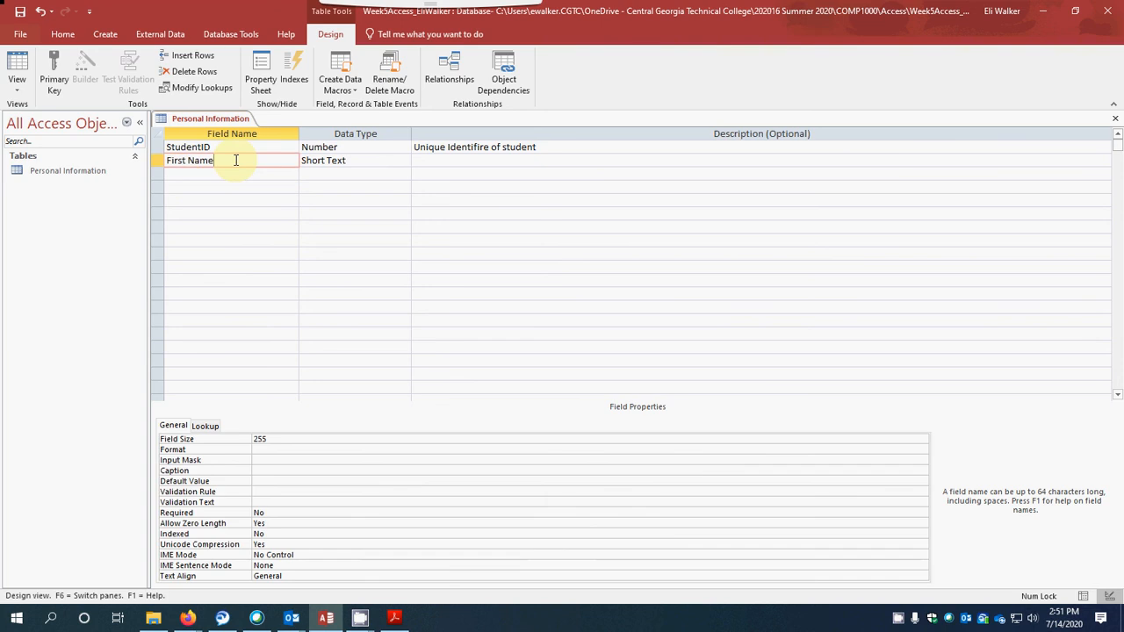
pyautogui.click(292, 439)
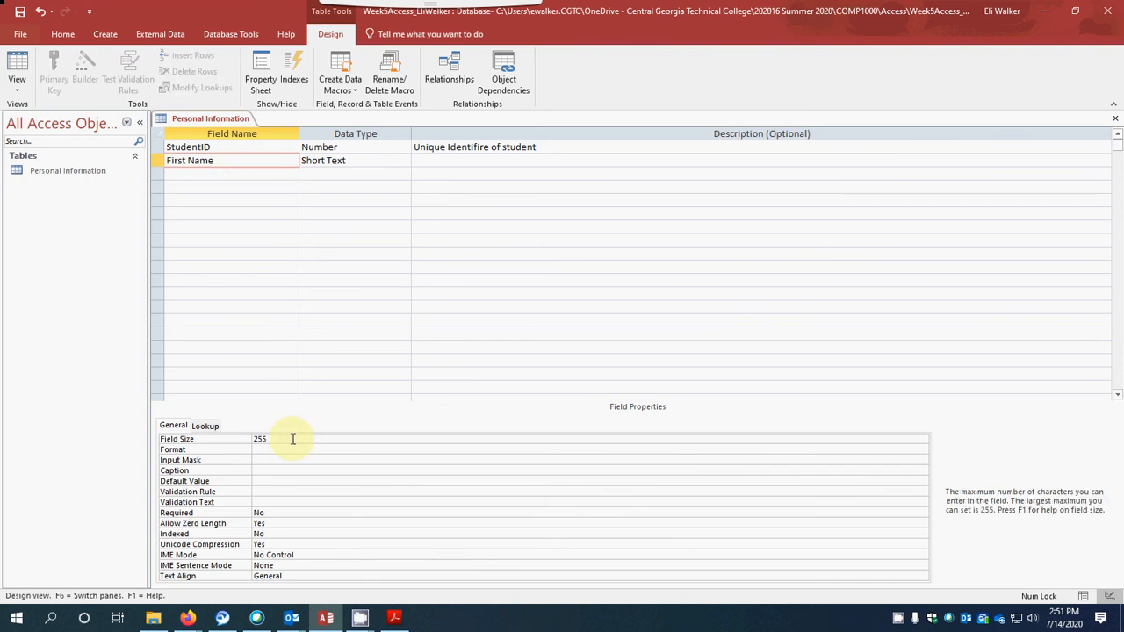
pyautogui.click(211, 442)
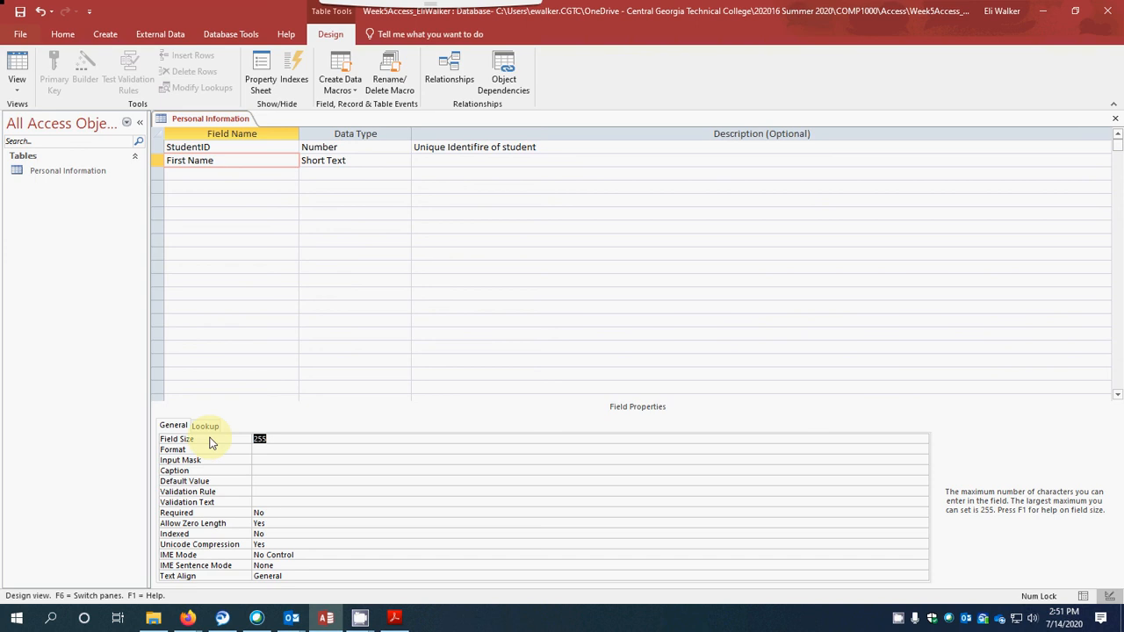
pyautogui.write('20')
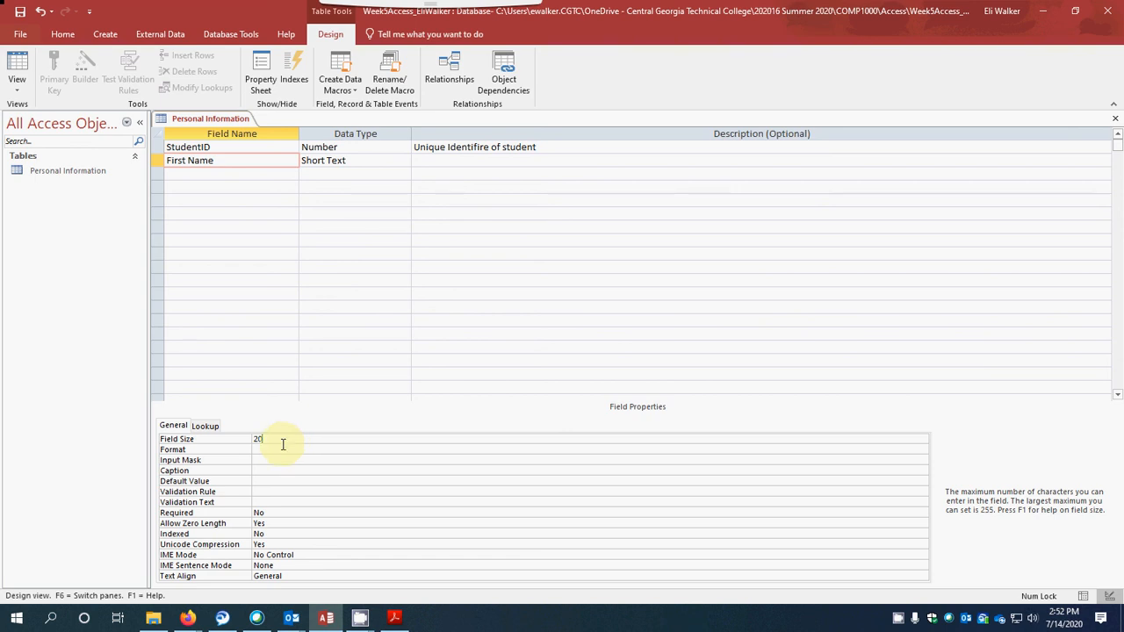
pyautogui.click(266, 449)
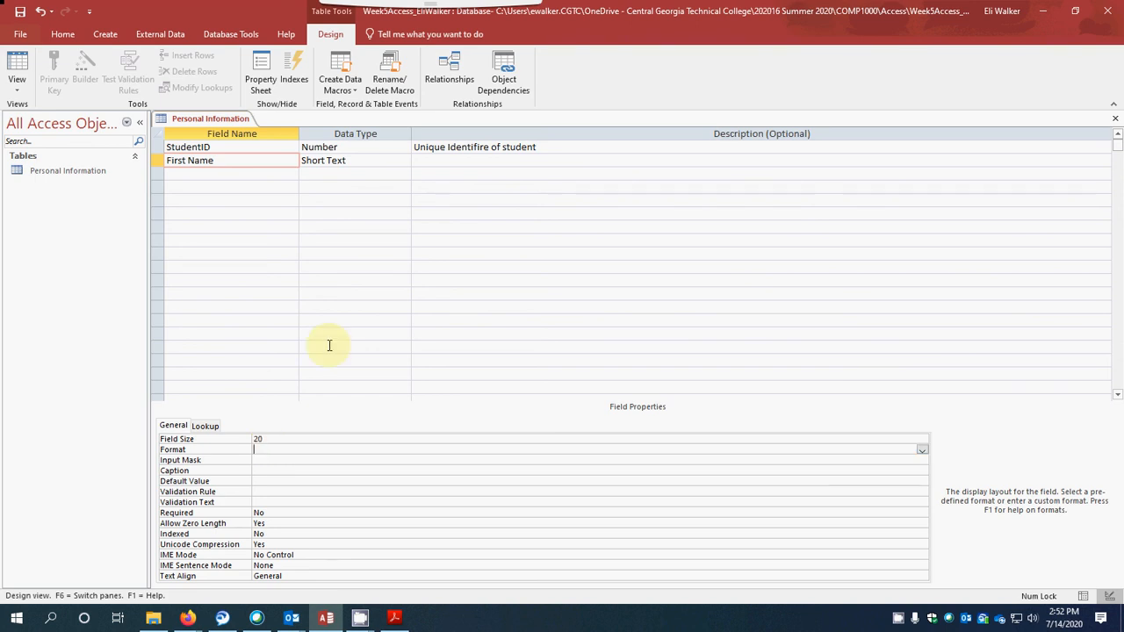
pyautogui.click(218, 161)
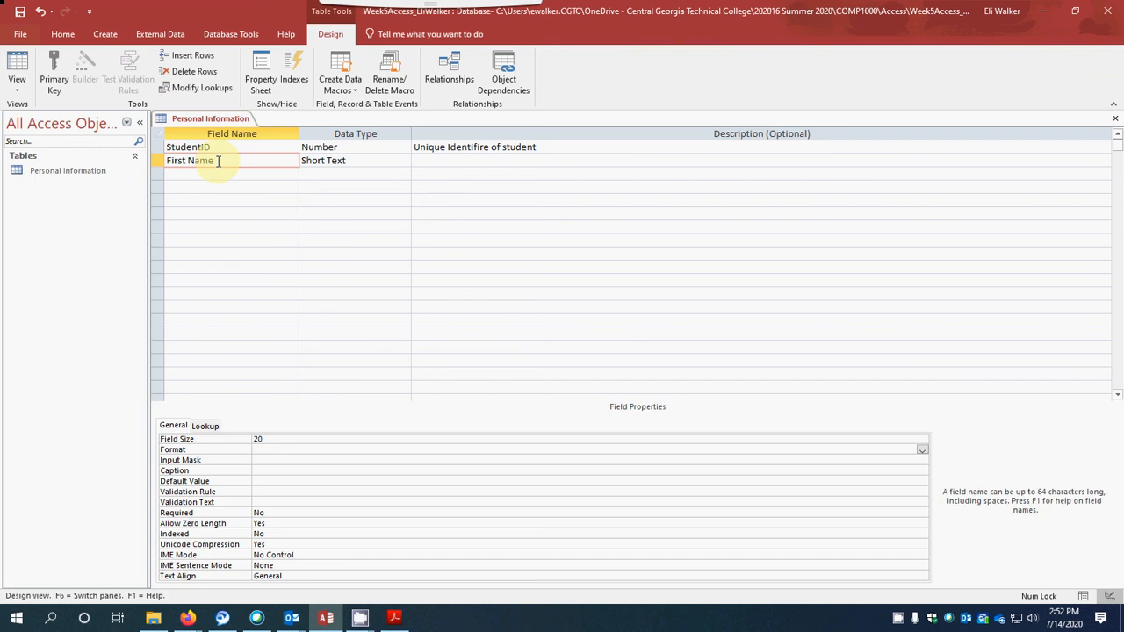
pyautogui.click(279, 441)
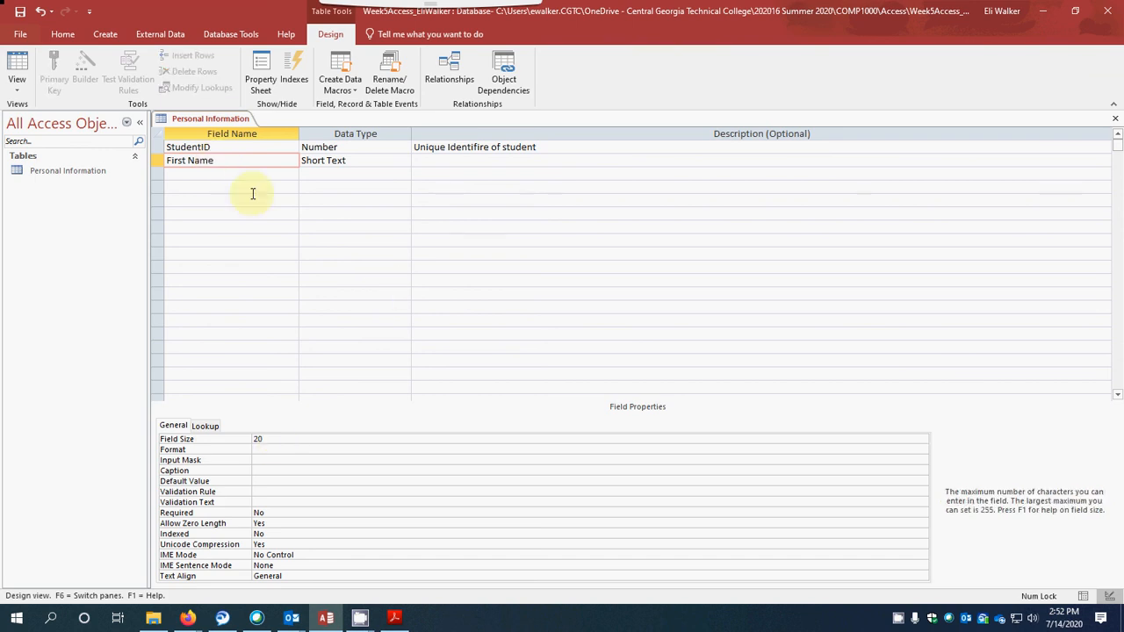
pyautogui.click(344, 160)
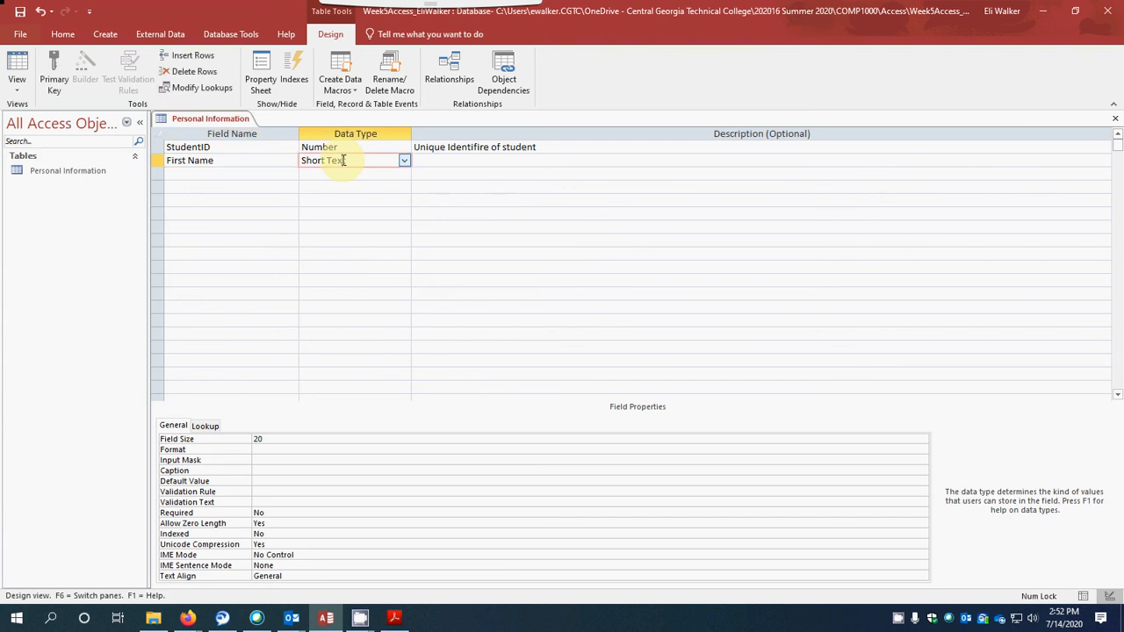
pyautogui.click(224, 175)
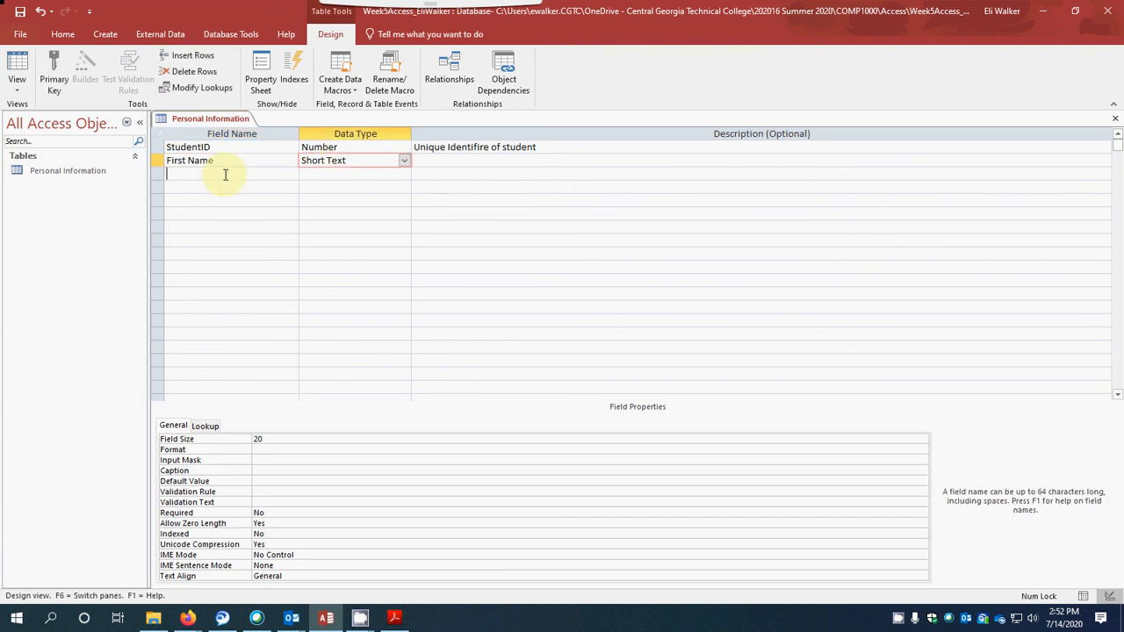
pyautogui.click(347, 159)
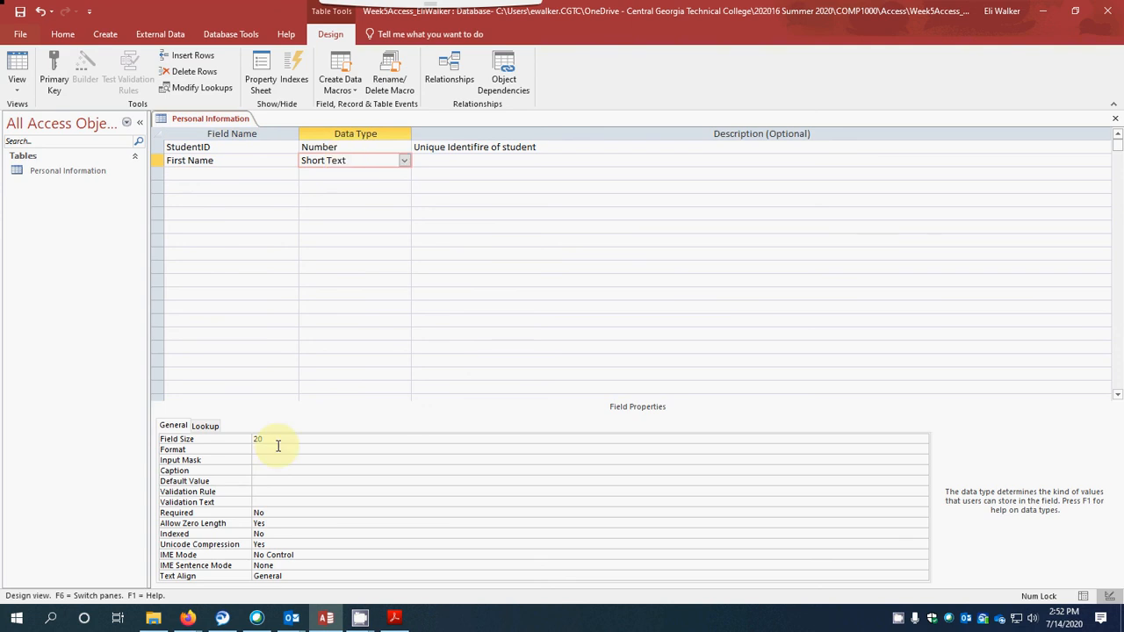
# - Add a LastName field below First Name with the Short Text data type and a field size of 20
pyautogui.click(176, 176)
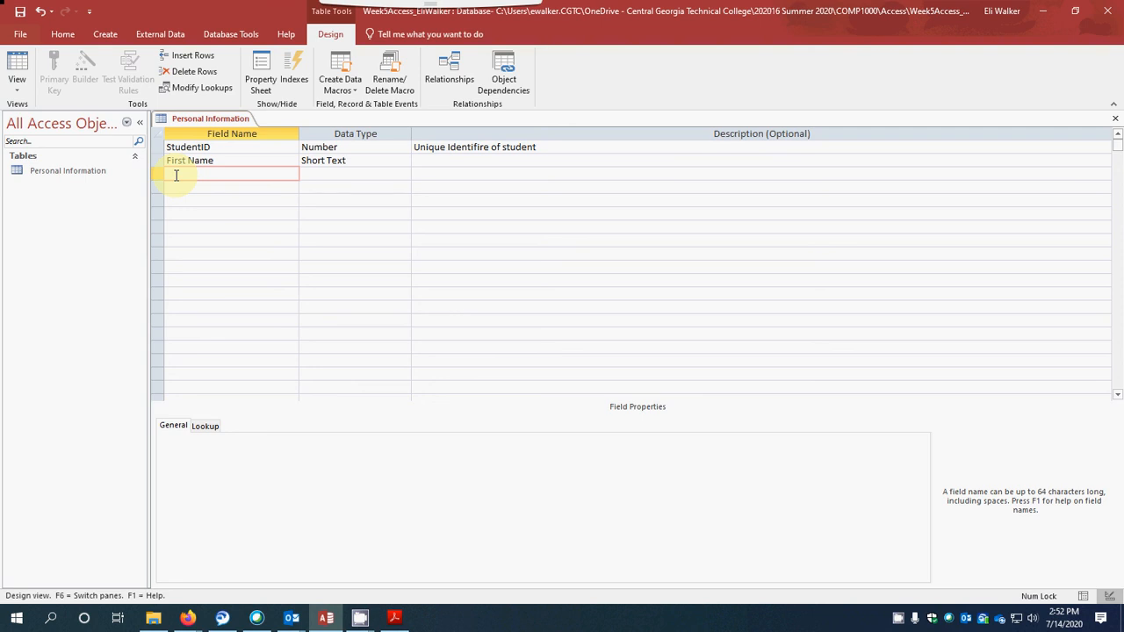
pyautogui.write('Last Name')
pyautogui.press('Tab')
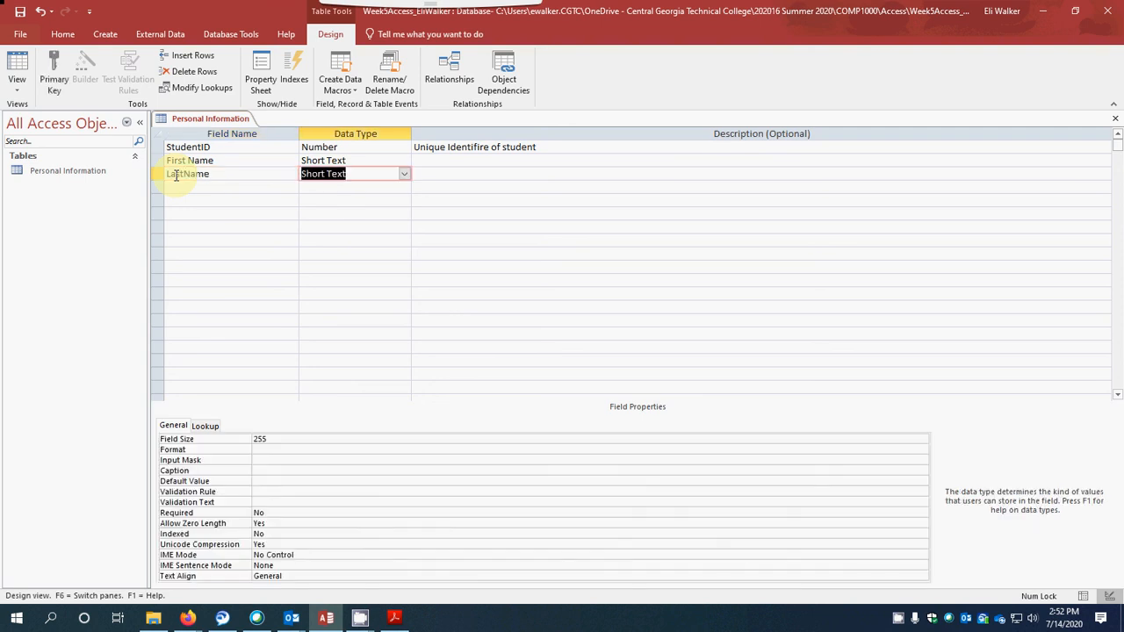
pyautogui.press('Tab')
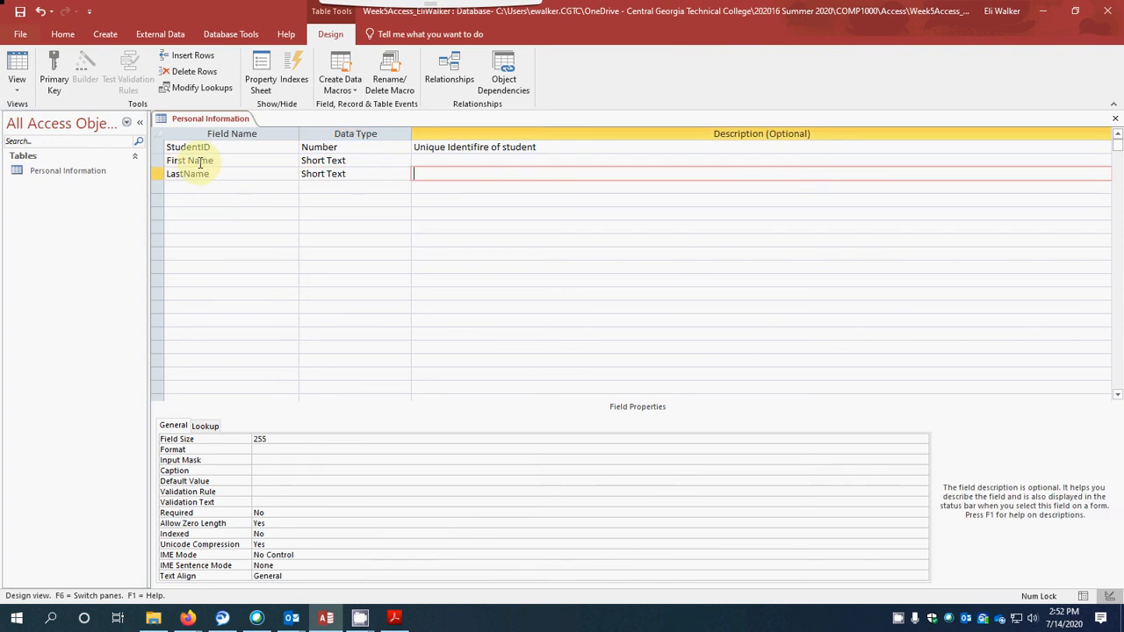
pyautogui.click(186, 191)
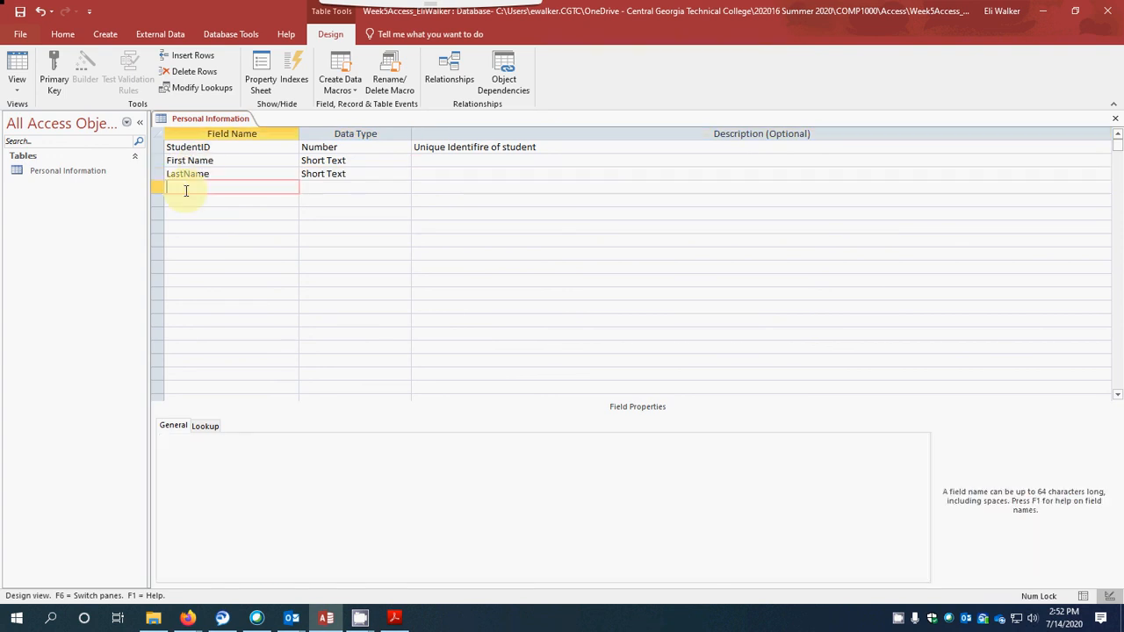
pyautogui.click(330, 173)
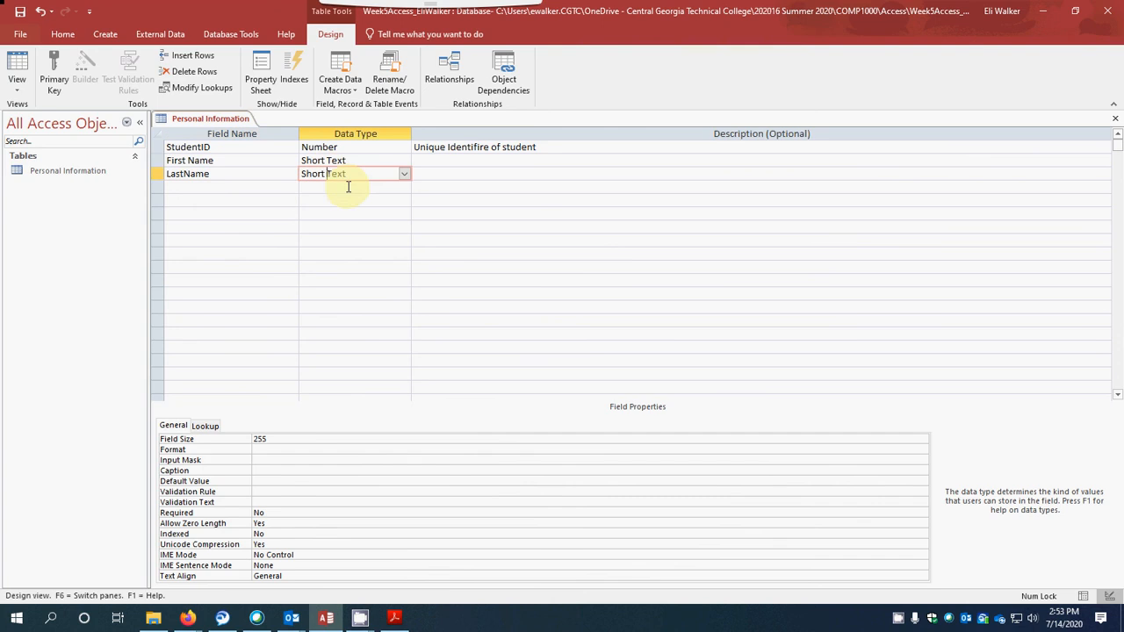
pyautogui.click(276, 436)
pyautogui.write('20')
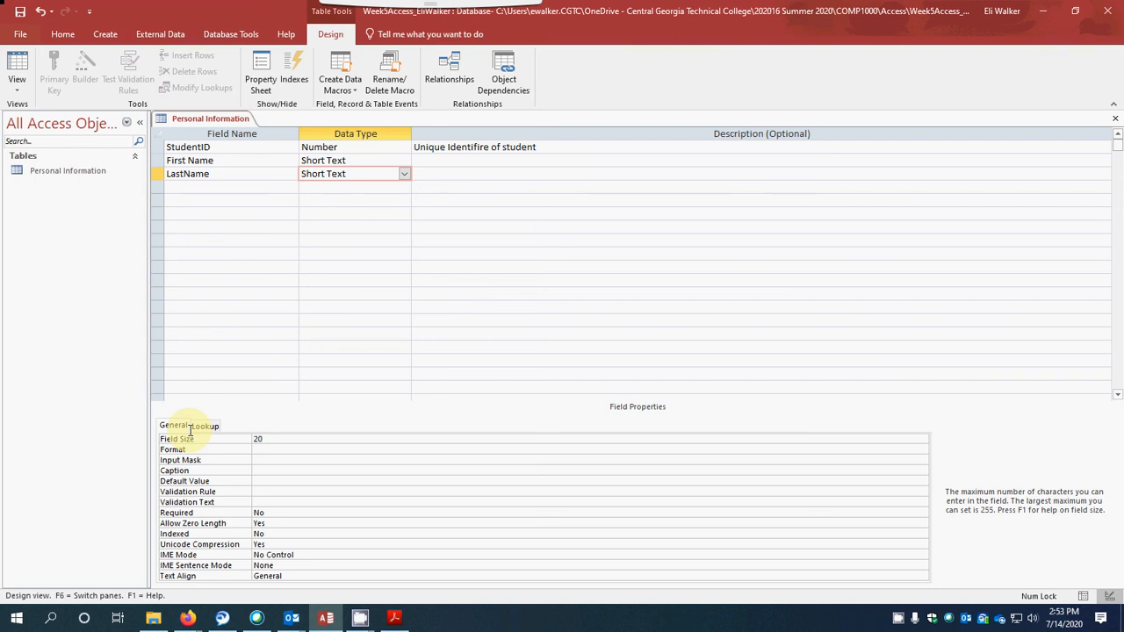
# - Add a Street field below LastName with the Short Text data type and a field size of 30
pyautogui.click(177, 186)
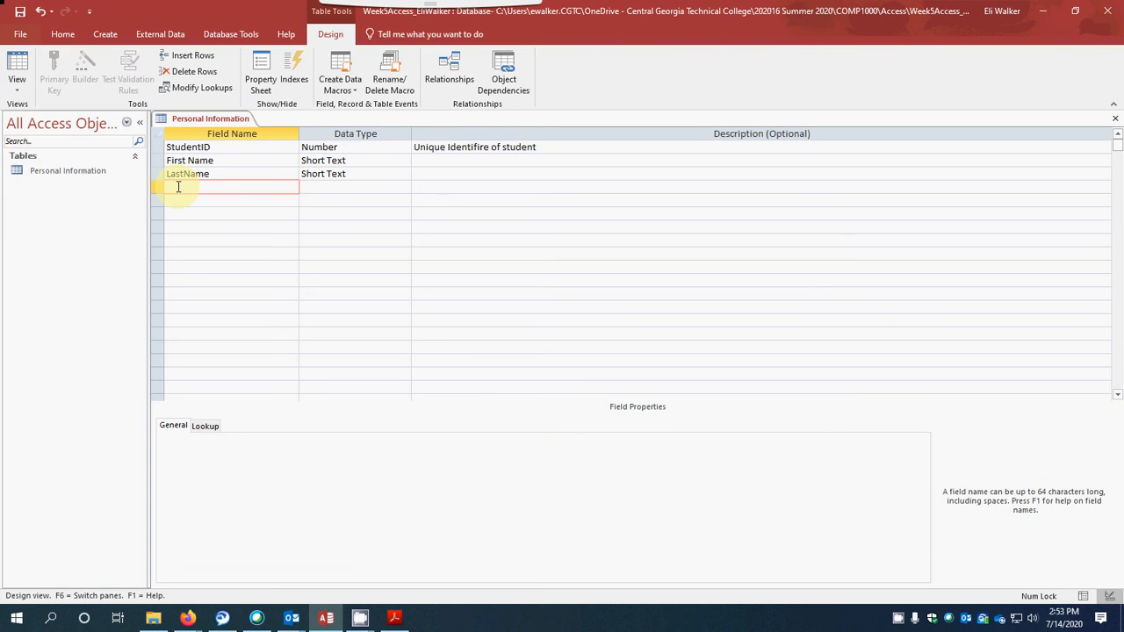
pyautogui.write('Street')
pyautogui.press('Tab')
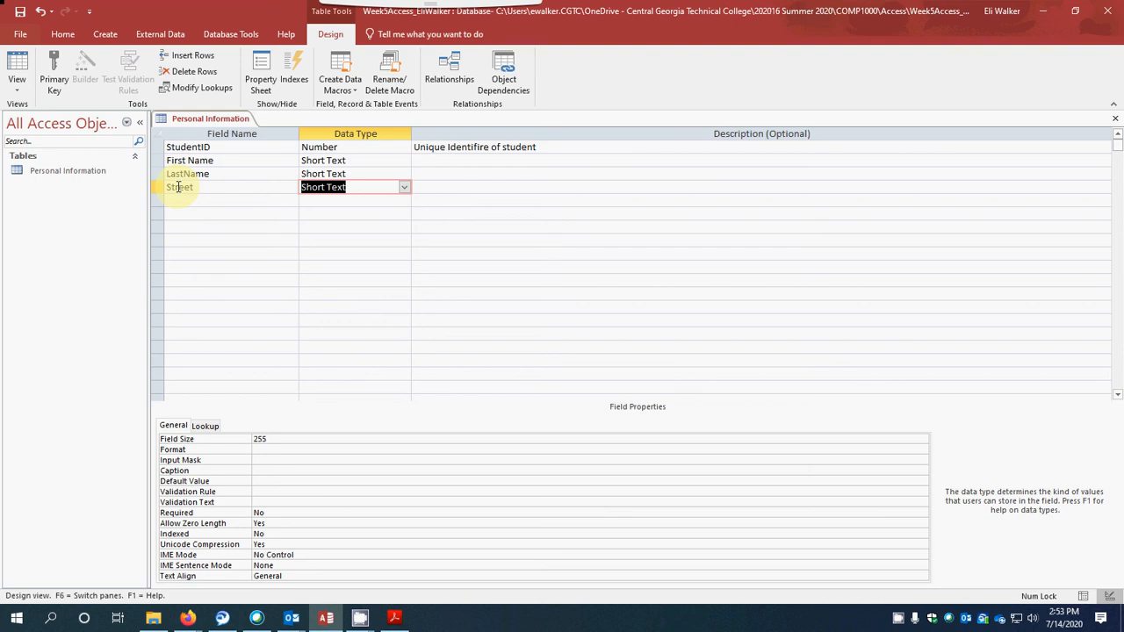
pyautogui.click(200, 441)
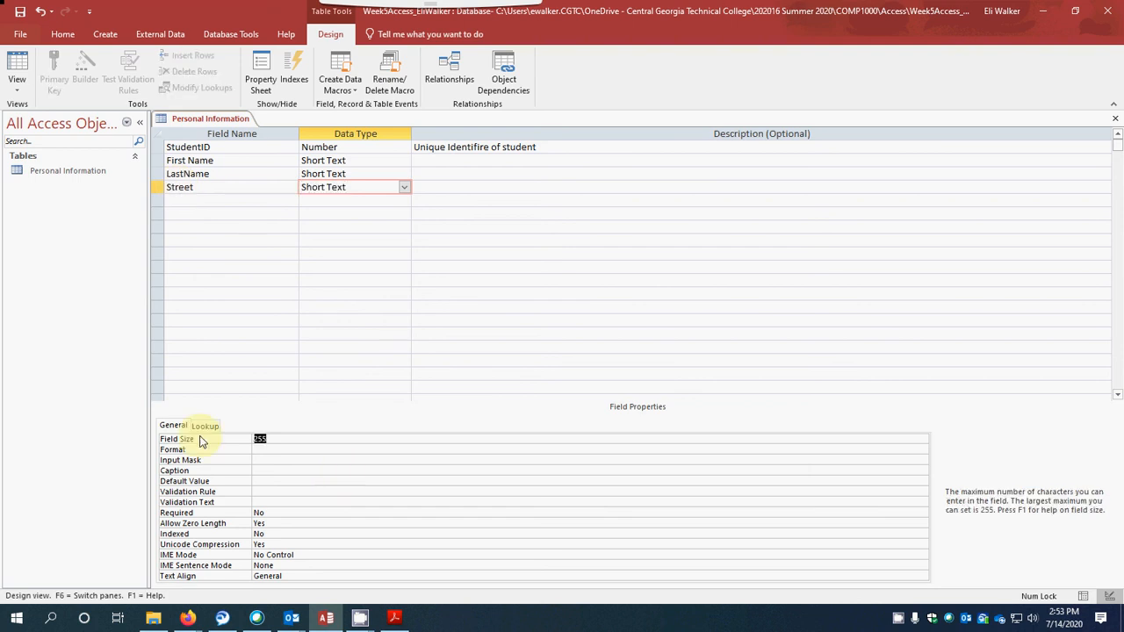
pyautogui.press('BackSpace')
pyautogui.write('30')
# - Add a City field below Street with the Short Text data type and a field size of 25
pyautogui.click(188, 200)
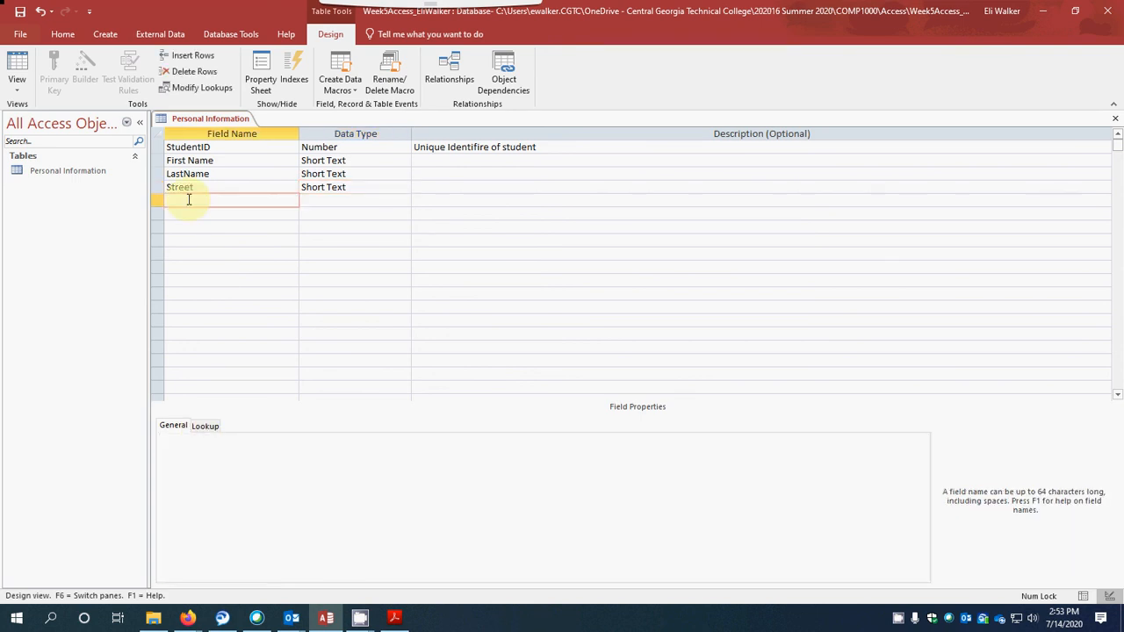
pyautogui.write('City')
pyautogui.click(323, 200)
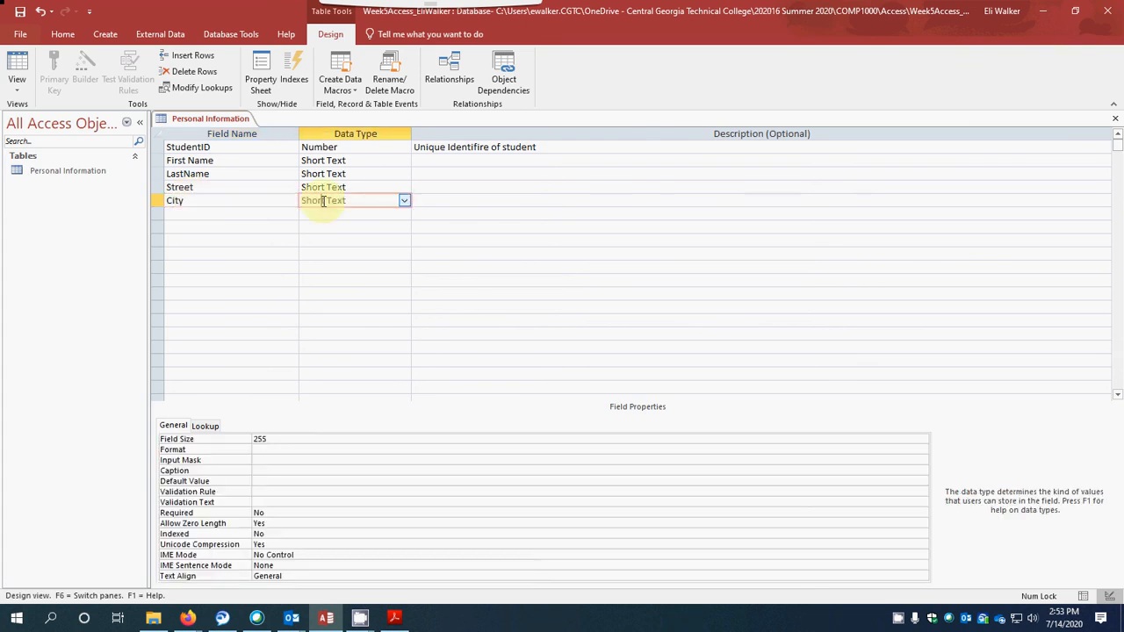
pyautogui.click(163, 438)
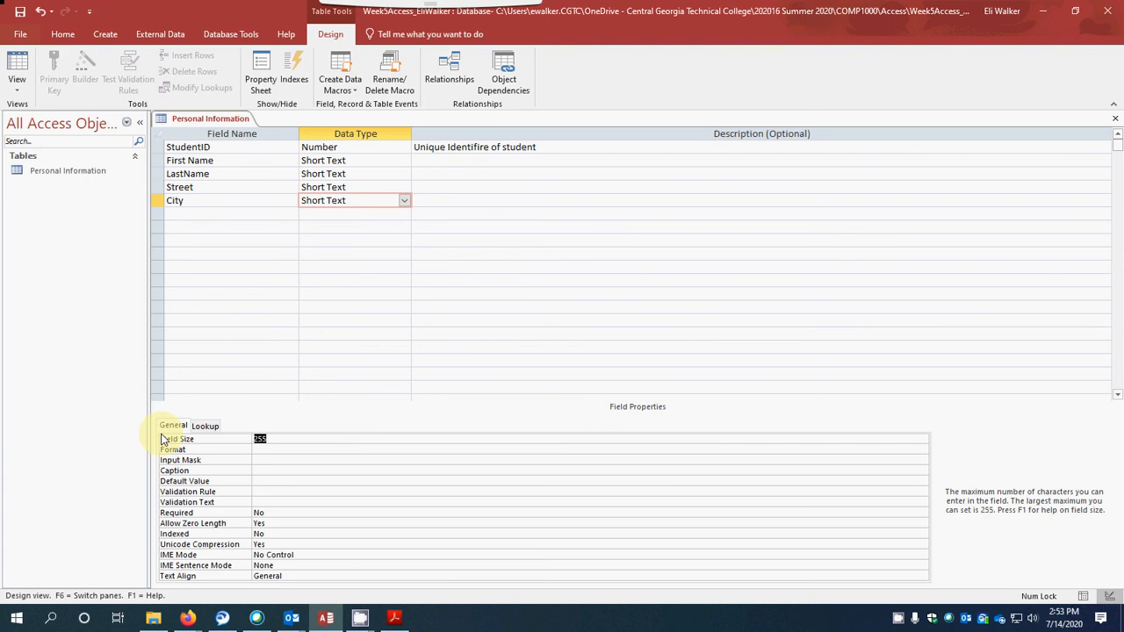
pyautogui.write('20')
pyautogui.press('BackSpace')
pyautogui.write('5')
# - Add a State field below City with the Short Text data type and a field size of 2
pyautogui.click(189, 214)
pyautogui.write('st')
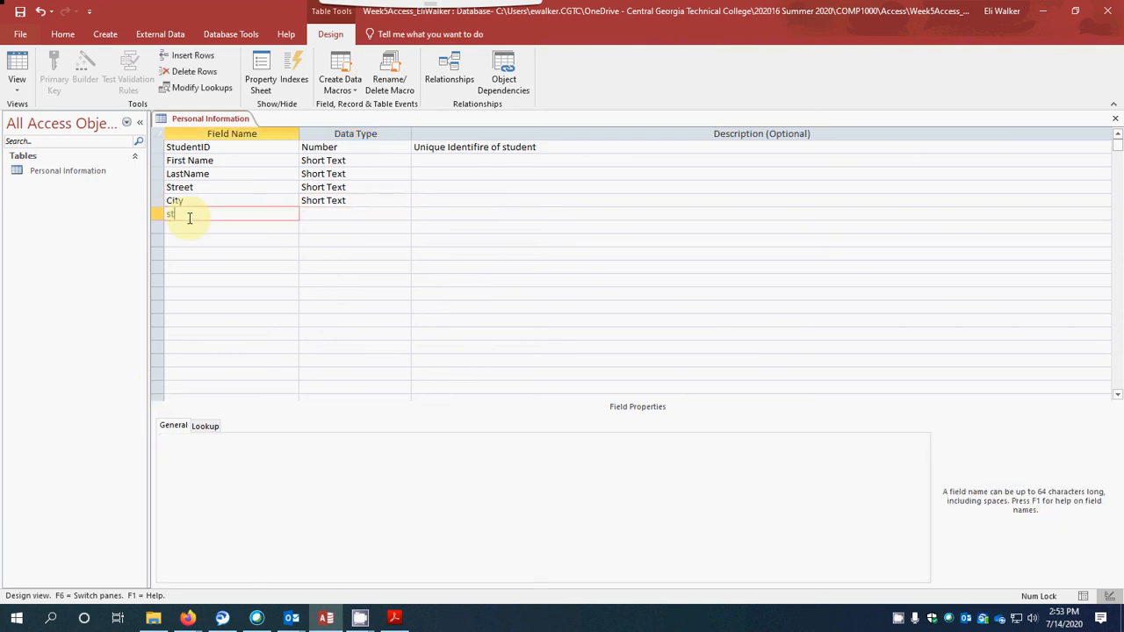
pyautogui.press('BackSpace')
pyautogui.press('BackSpace')
pyautogui.write('State')
pyautogui.press('Tab')
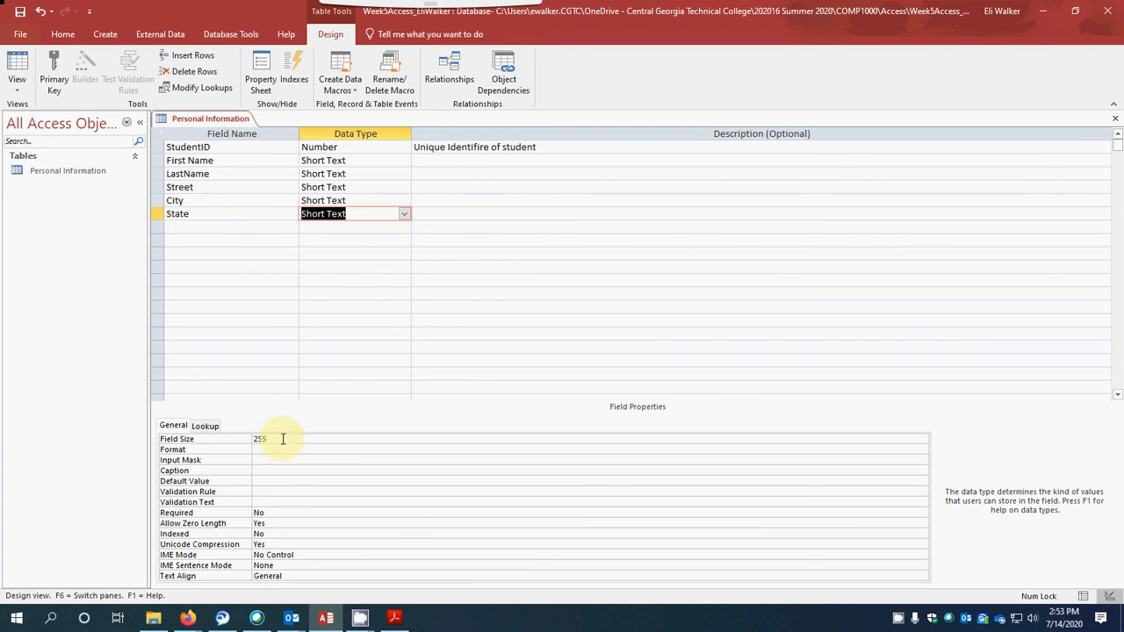
pyautogui.click(191, 441)
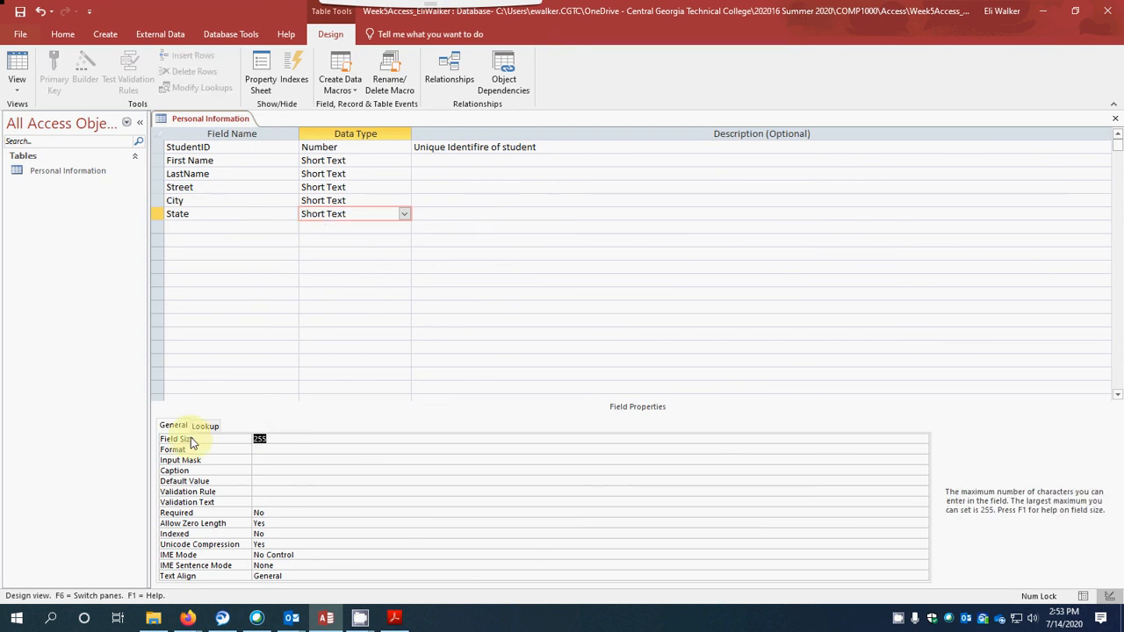
pyautogui.write('2')
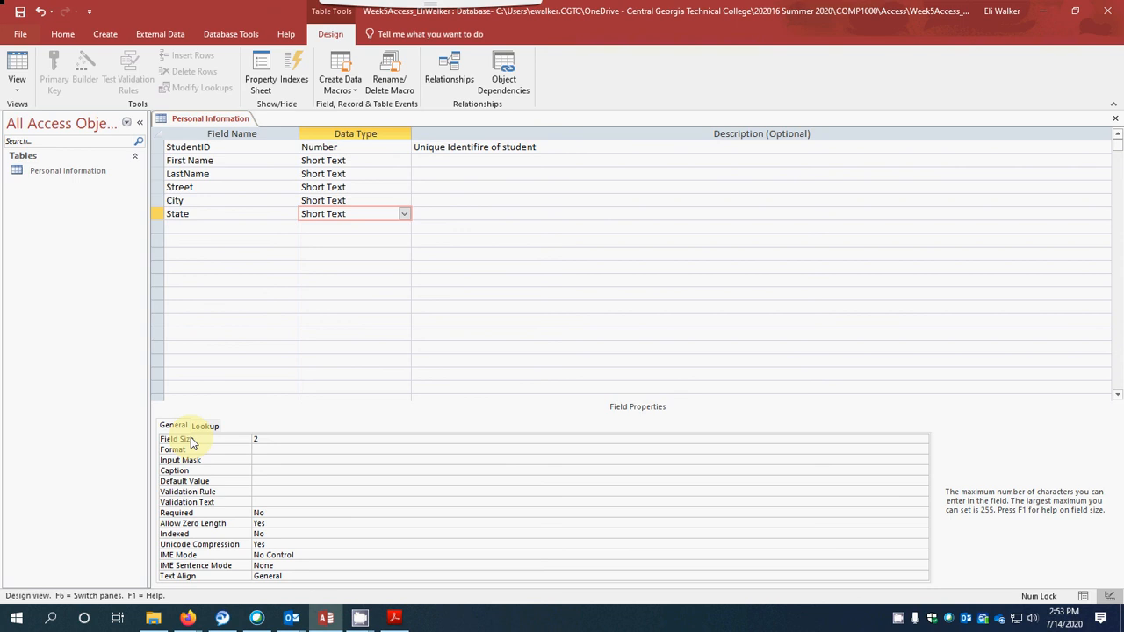
# - Add a Postal Code field below State with the Short Text data type and a field size of 5
pyautogui.click(190, 228)
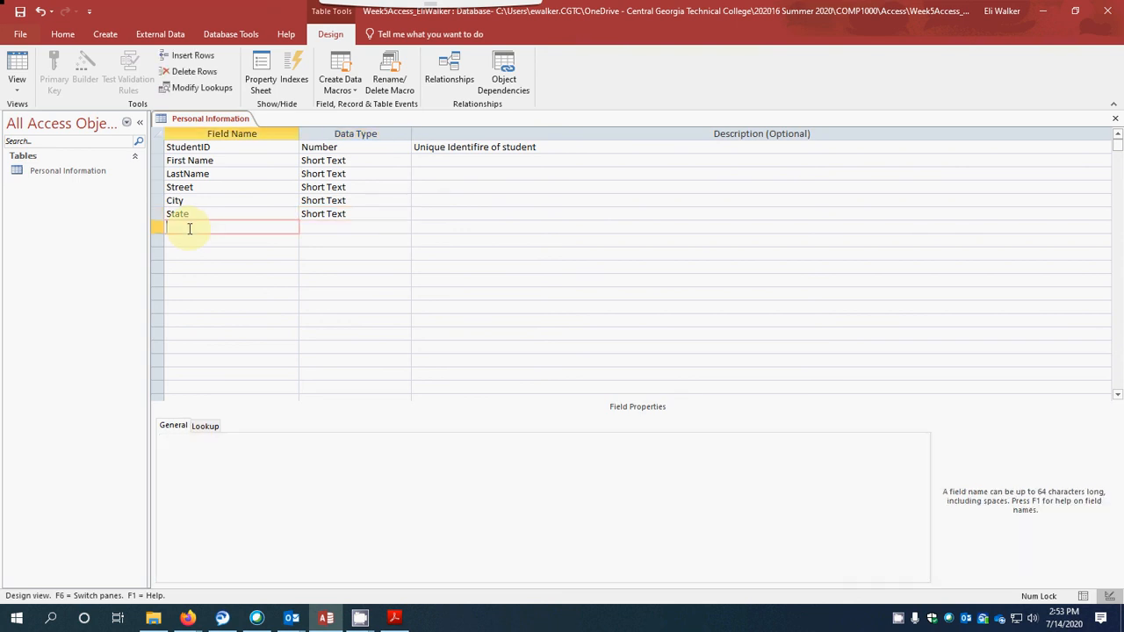
pyautogui.write('Postal Code')
pyautogui.press('Tab')
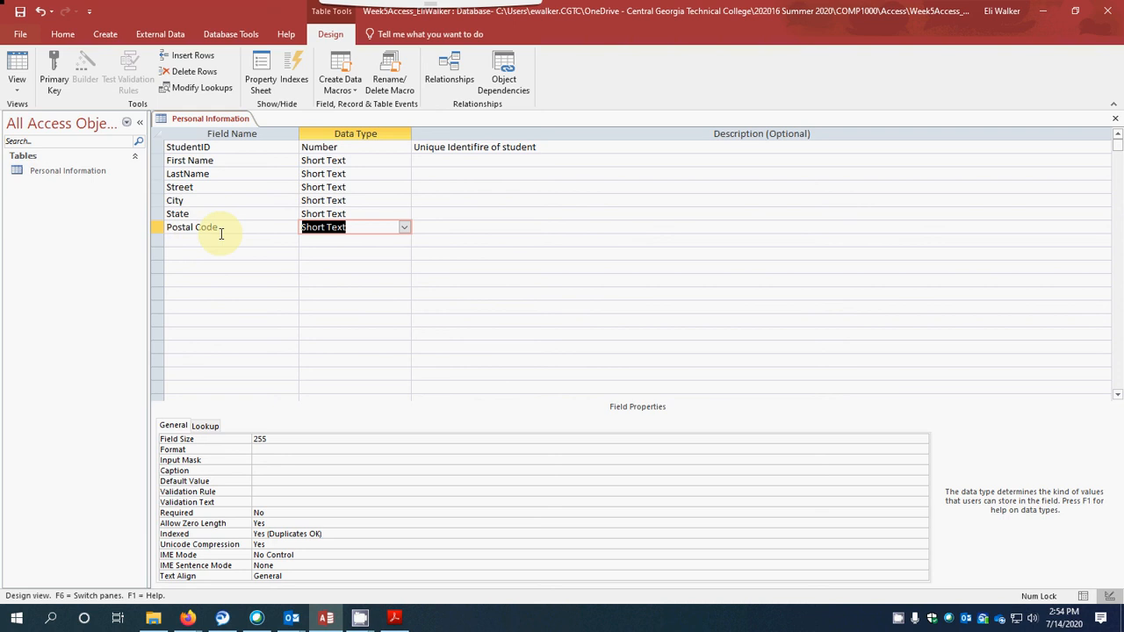
pyautogui.click(222, 232)
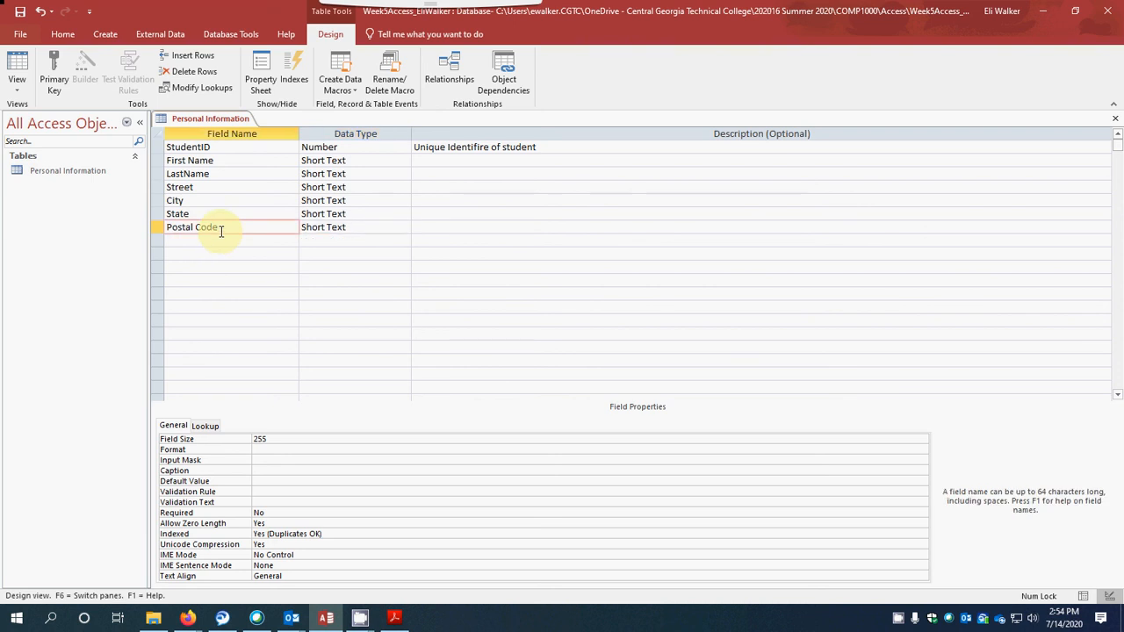
pyautogui.click(338, 229)
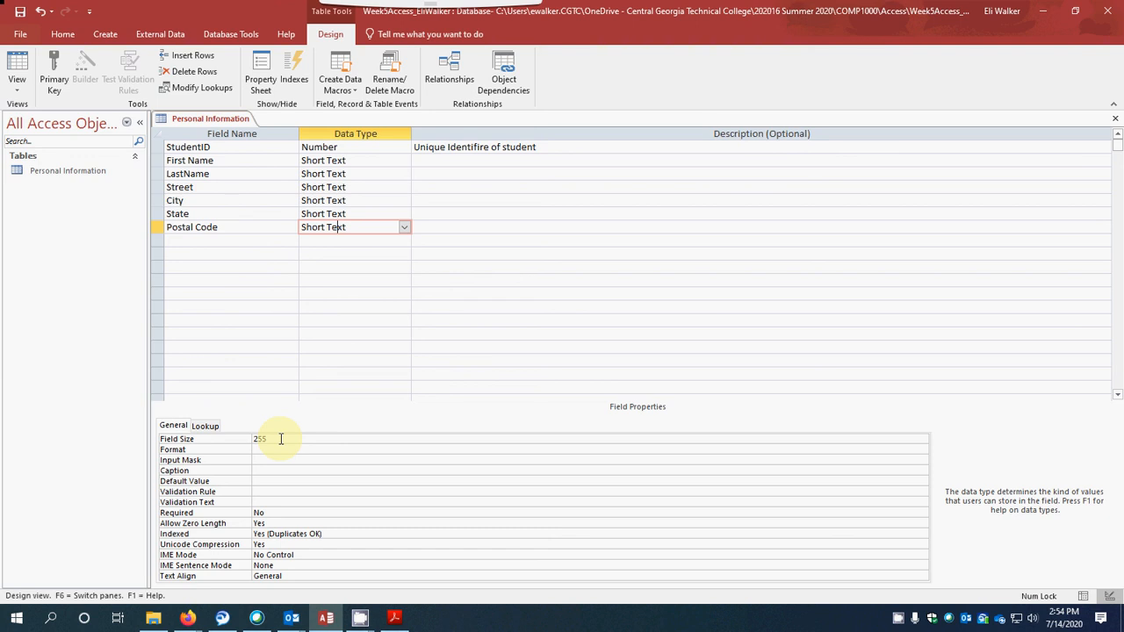
pyautogui.click(211, 436)
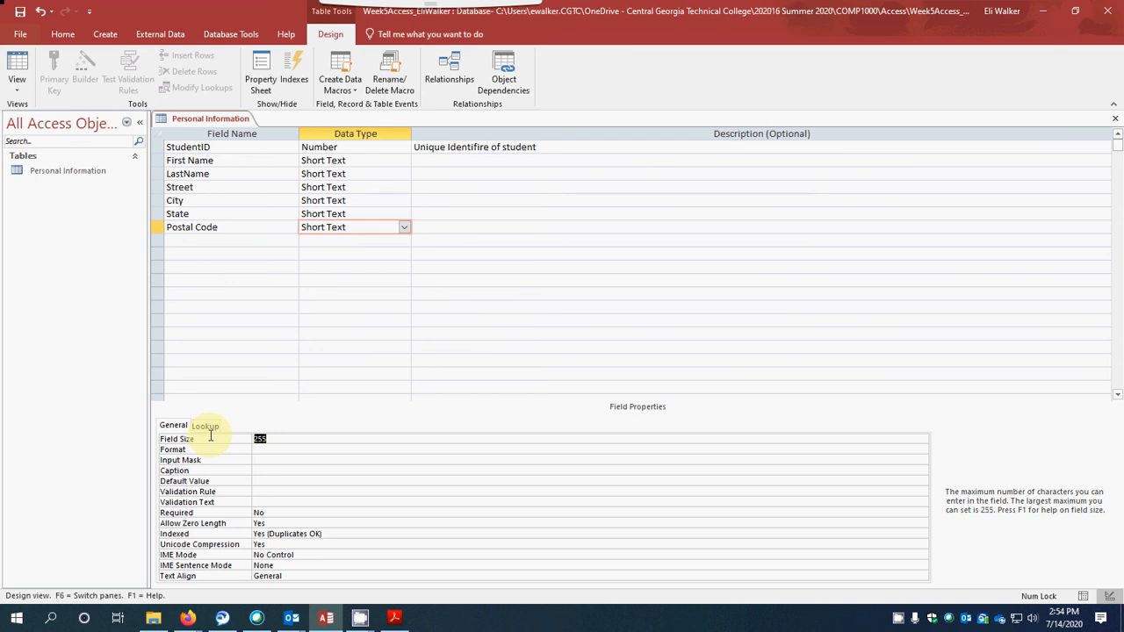
pyautogui.write('5')
# - Add a PhoneNumber field below Postal Code with the Short Text data type and a field size of 20
pyautogui.click(284, 461)
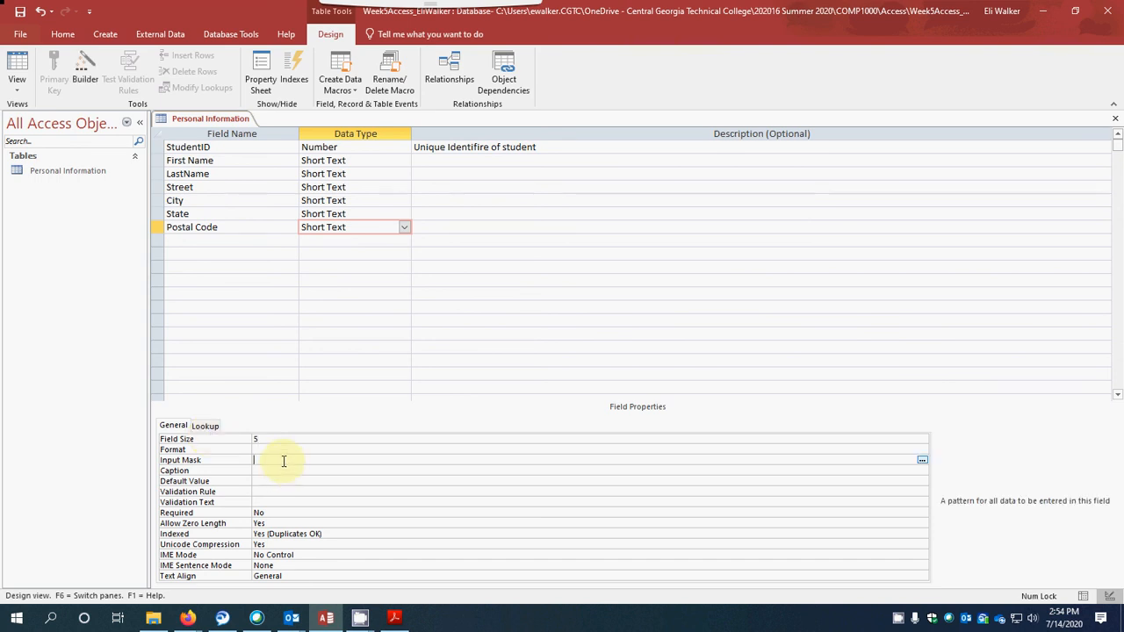
pyautogui.click(185, 244)
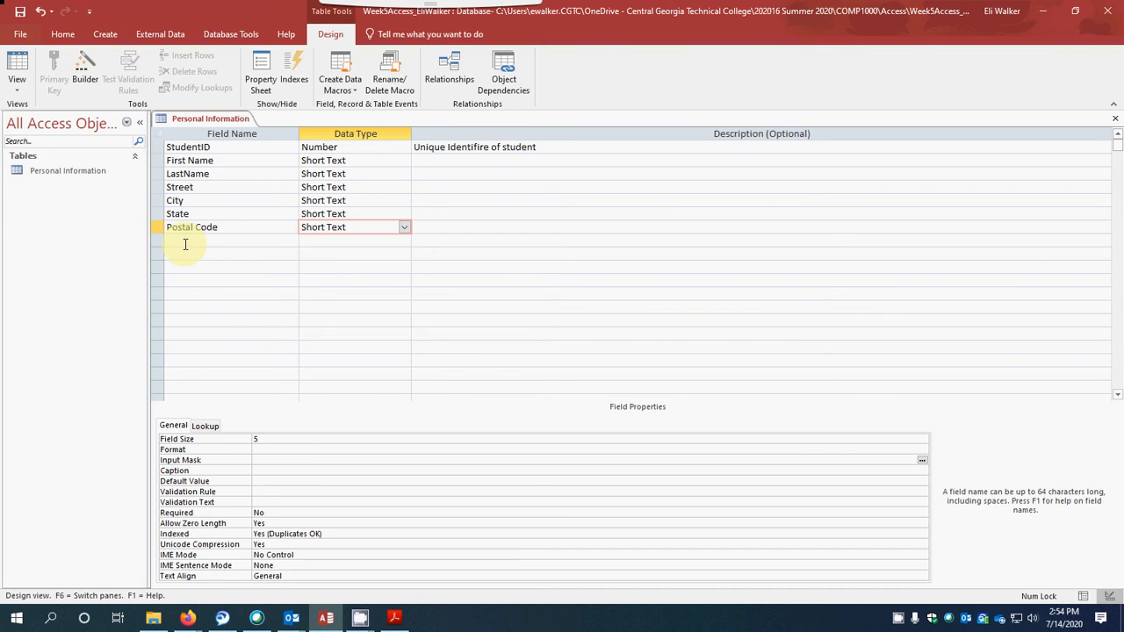
pyautogui.click(186, 244)
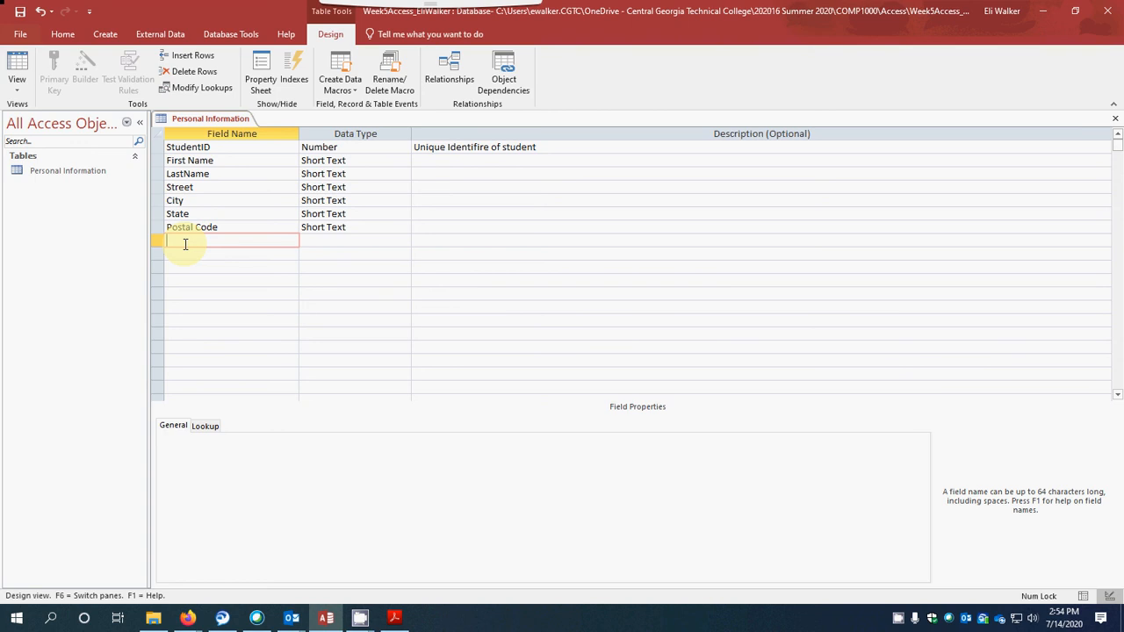
pyautogui.write('Postal')
pyautogui.press('BackSpace')
pyautogui.press('BackSpace')
pyautogui.press('BackSpace')
pyautogui.press('BackSpace')
pyautogui.press('BackSpace')
pyautogui.press('BackSpace')
pyautogui.write('PhoneNumber')
pyautogui.press('Tab')
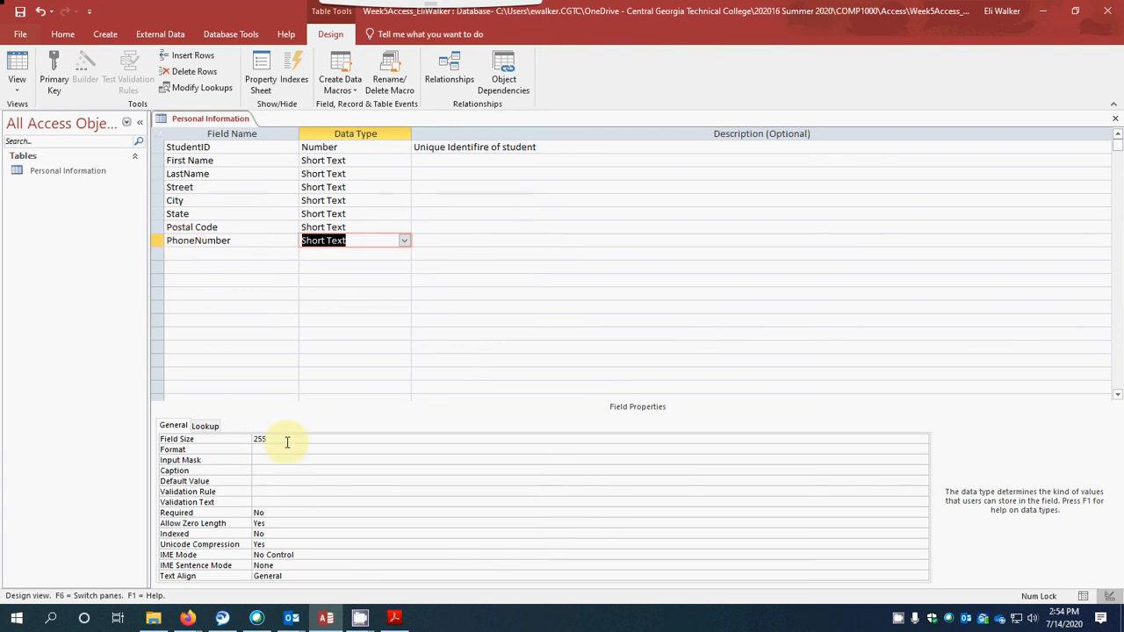
pyautogui.moveTo(287, 442); pyautogui.dragTo(165, 431)
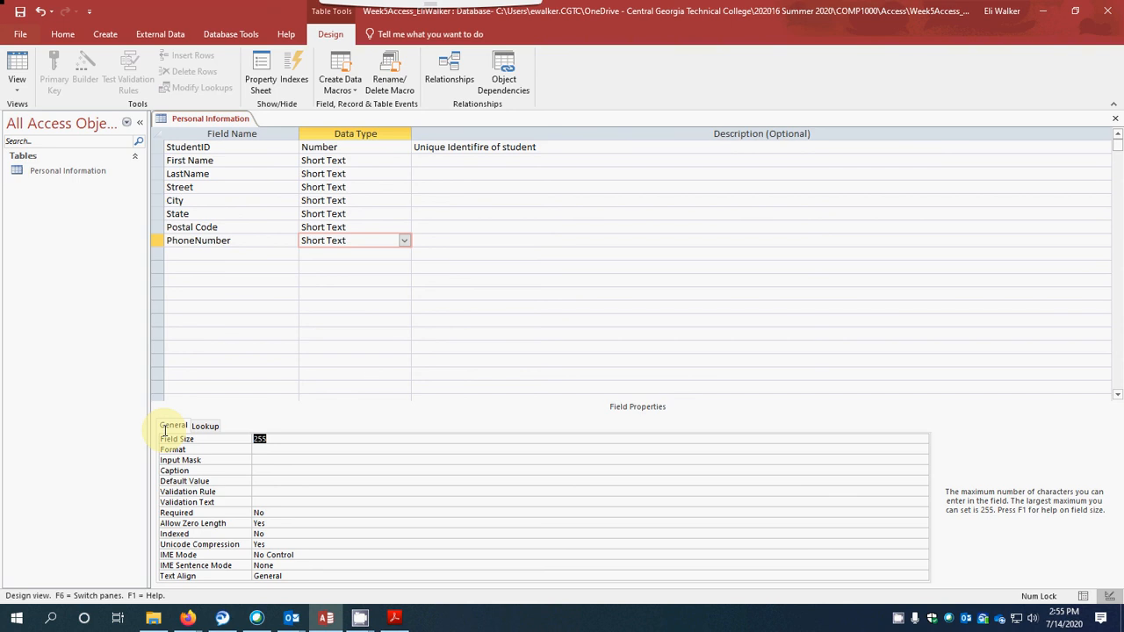
pyautogui.press('BackSpace')
pyautogui.write('20')
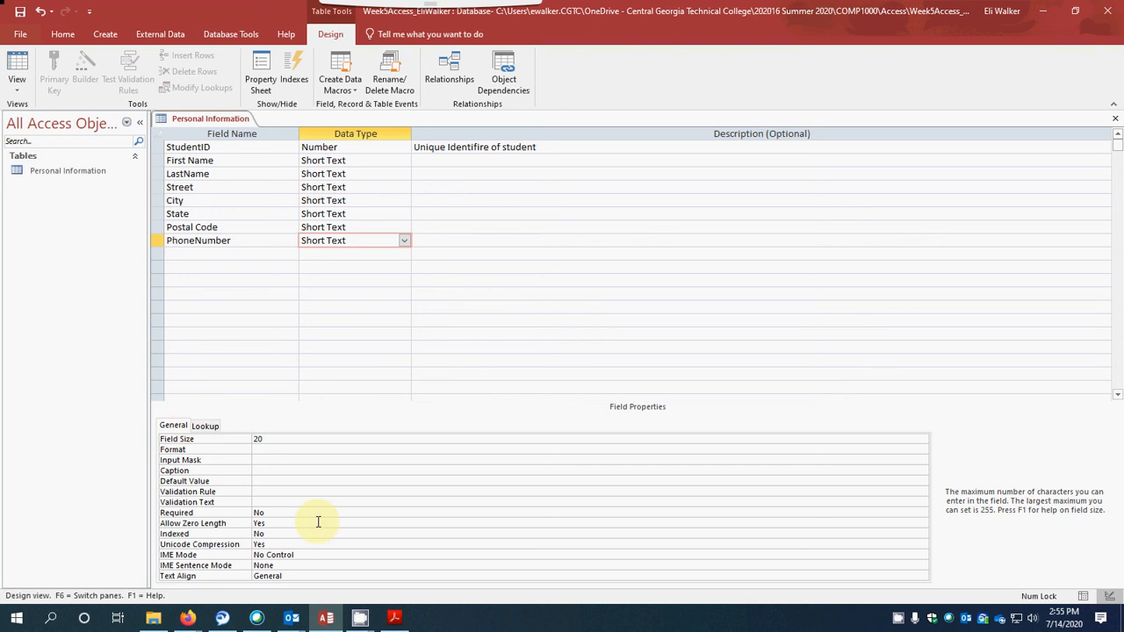
# - Start the Input Mask Wizard for the PhoneNumber field, saving the table when required, and choose the Phone Number mask
pyautogui.click(262, 460)
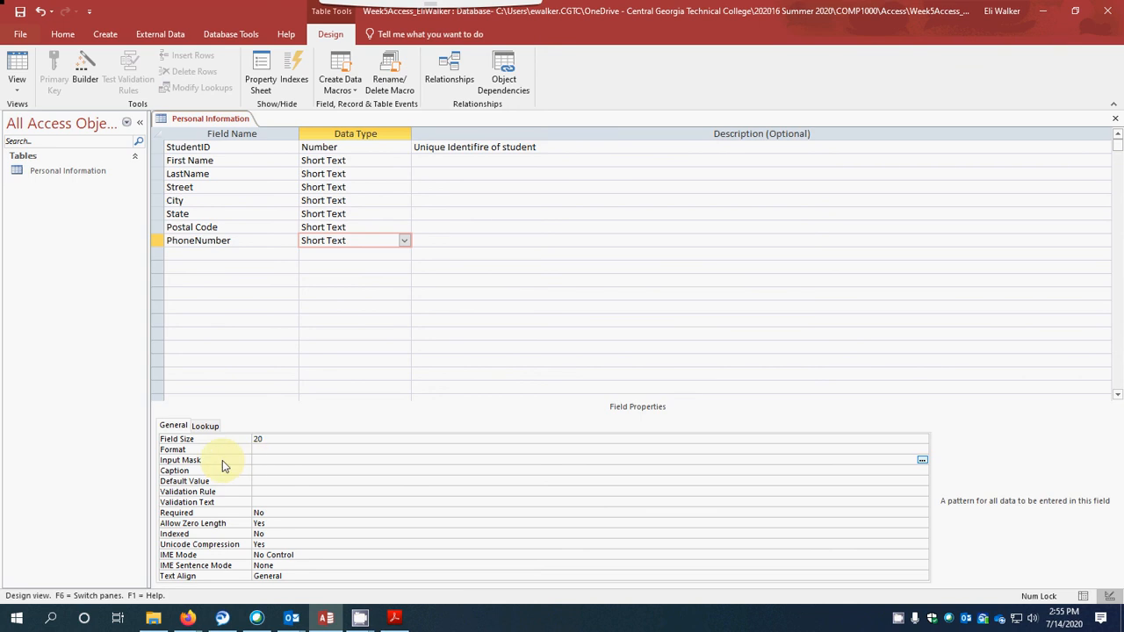
pyautogui.click(921, 460)
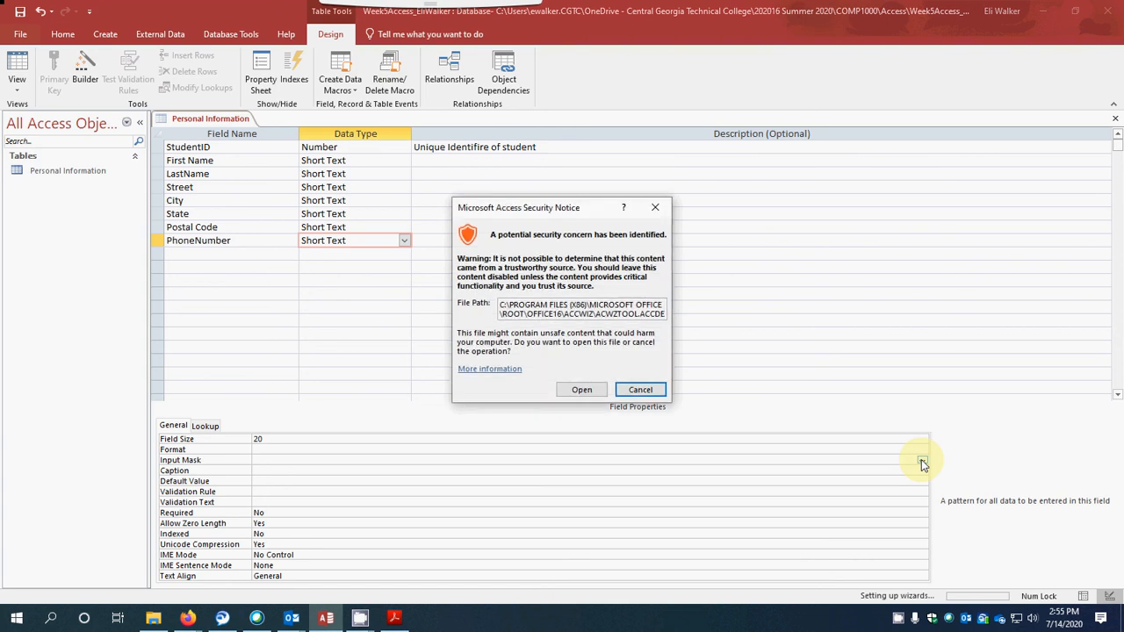
pyautogui.click(579, 390)
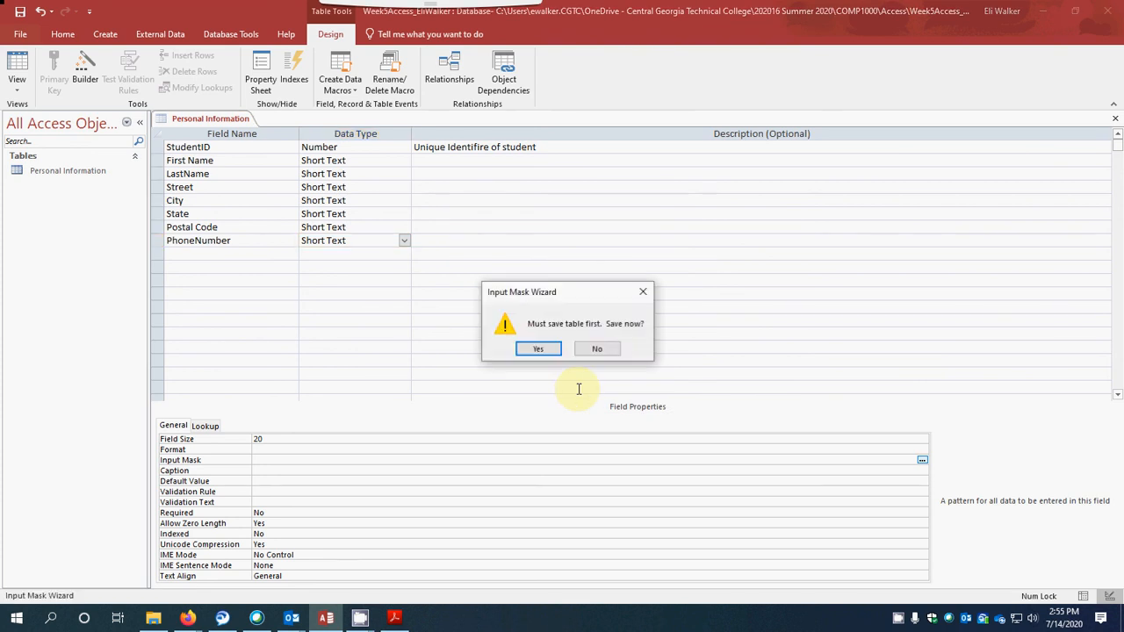
pyautogui.click(538, 350)
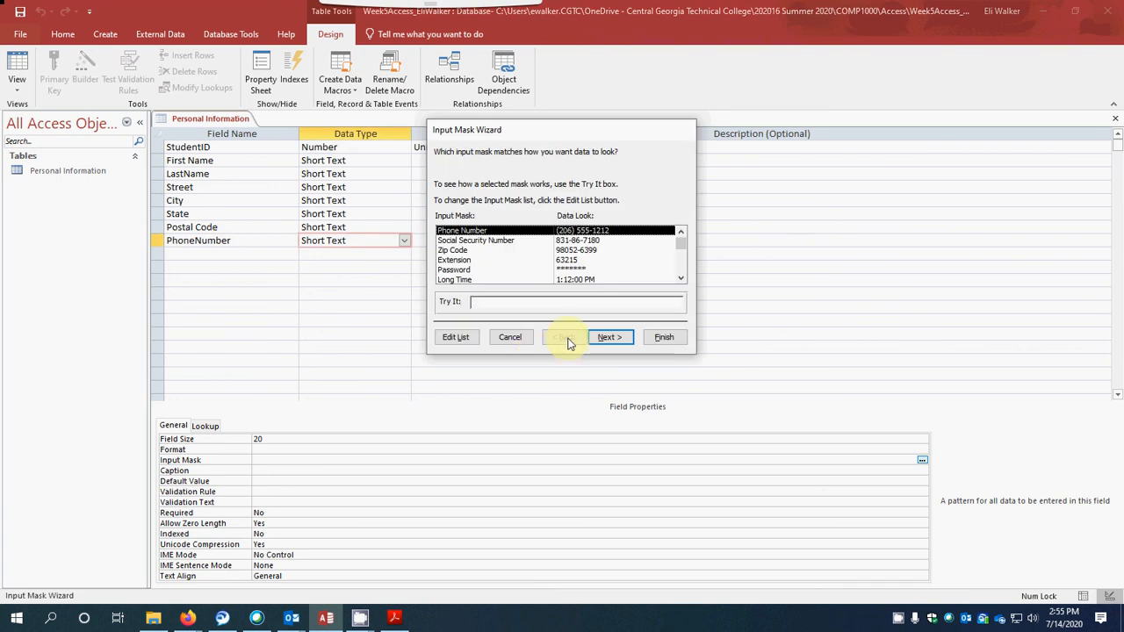
pyautogui.click(502, 302)
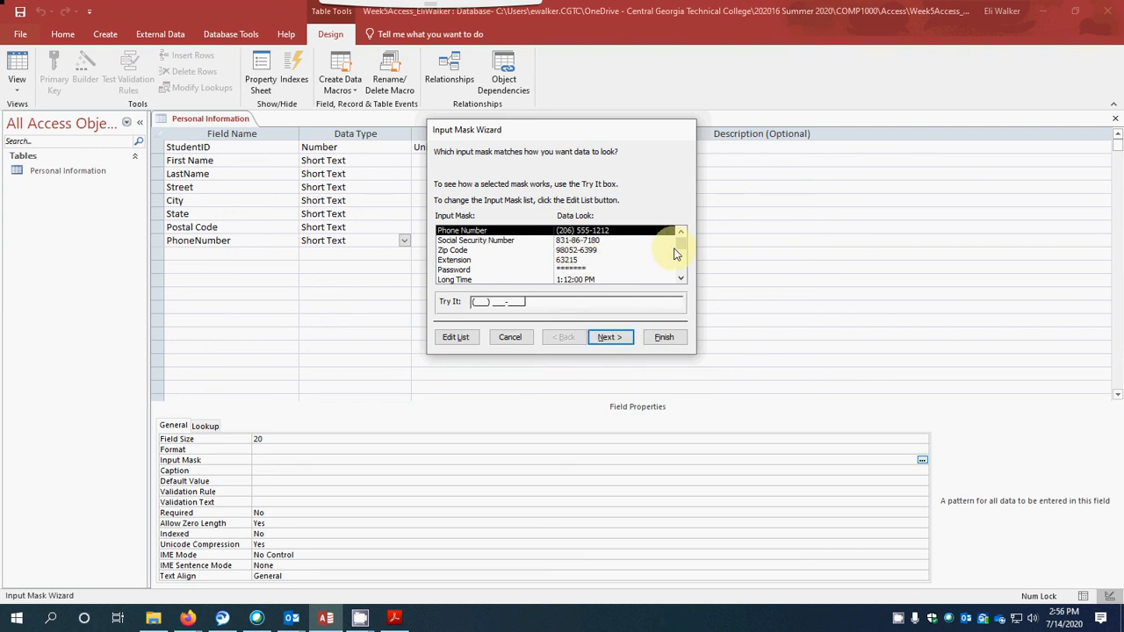
pyautogui.moveTo(681, 243)
pyautogui.mouseDown()
pyautogui.moveTo(685, 277)
pyautogui.moveTo(681, 232)
pyautogui.mouseUp()
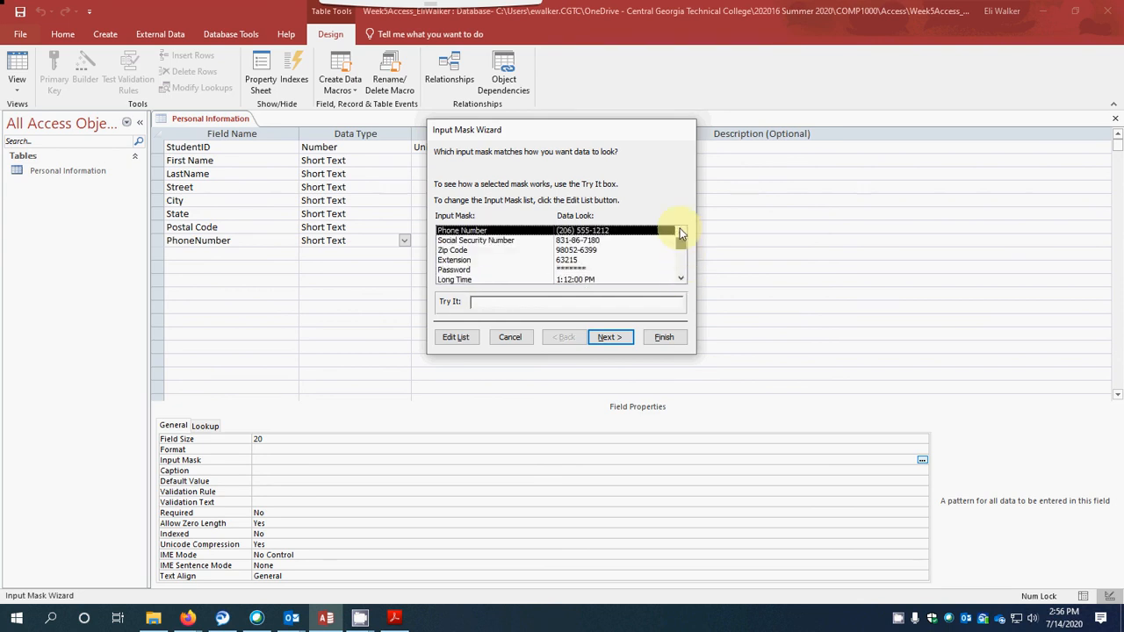
pyautogui.click(612, 339)
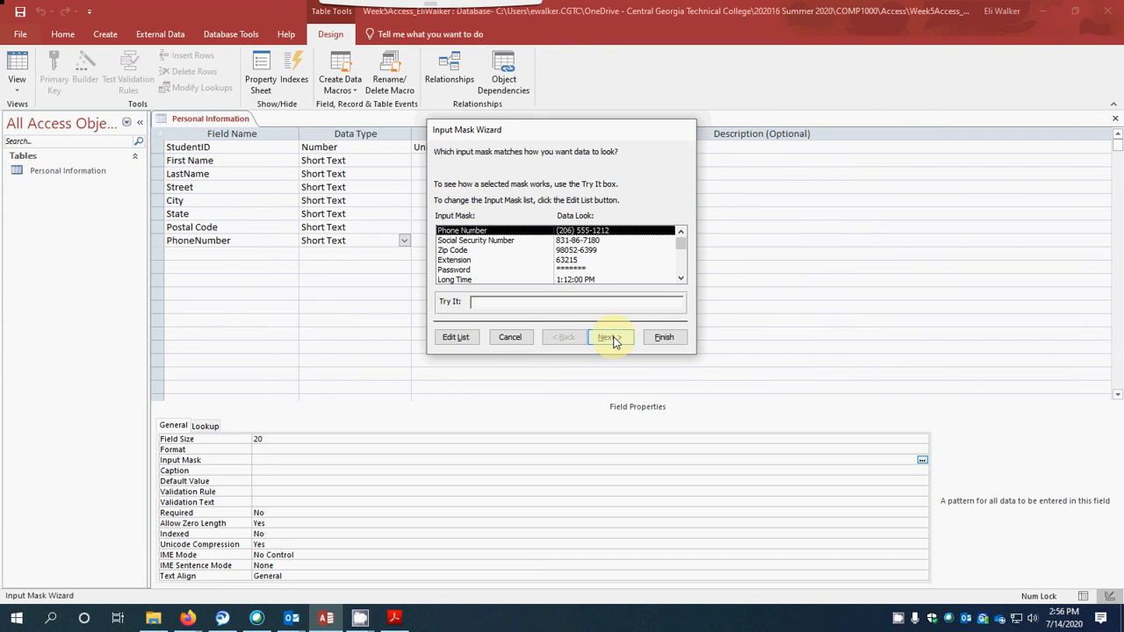
pyautogui.click(612, 338)
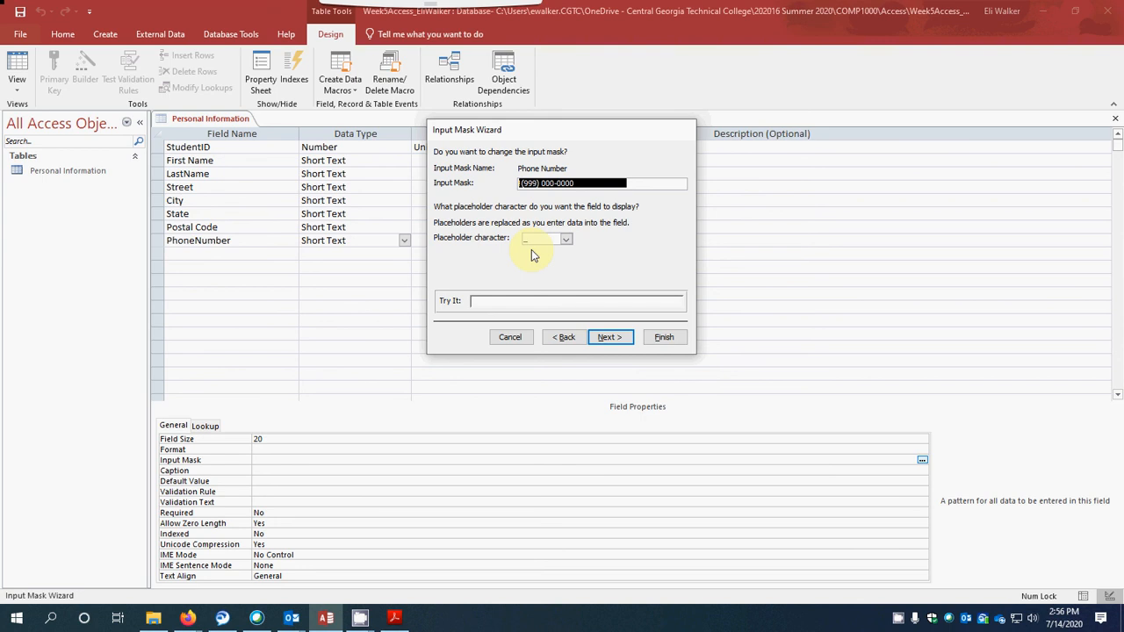
# - Keep the underscore placeholder, store the data with the symbols in the mask, and finish the PhoneNumber input mask
pyautogui.click(566, 239)
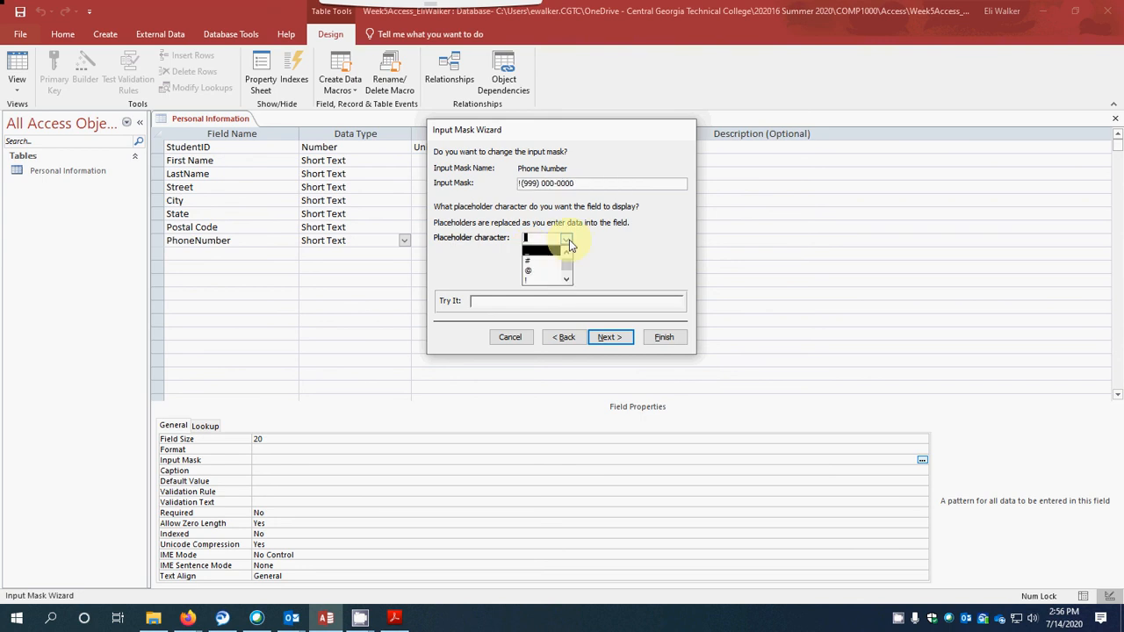
pyautogui.click(569, 240)
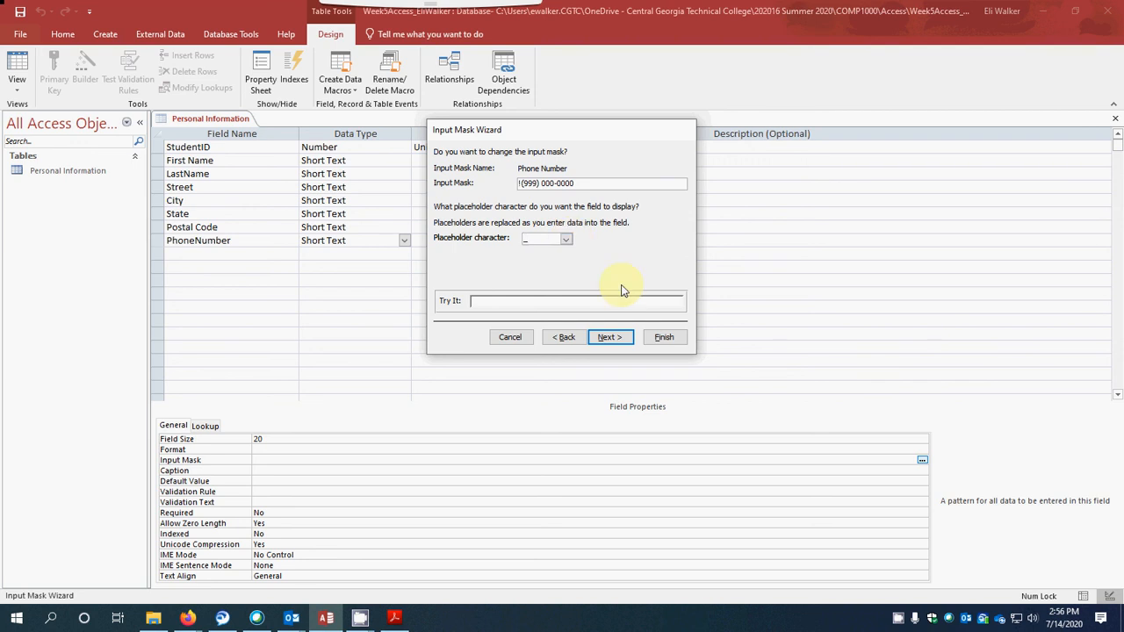
pyautogui.click(605, 337)
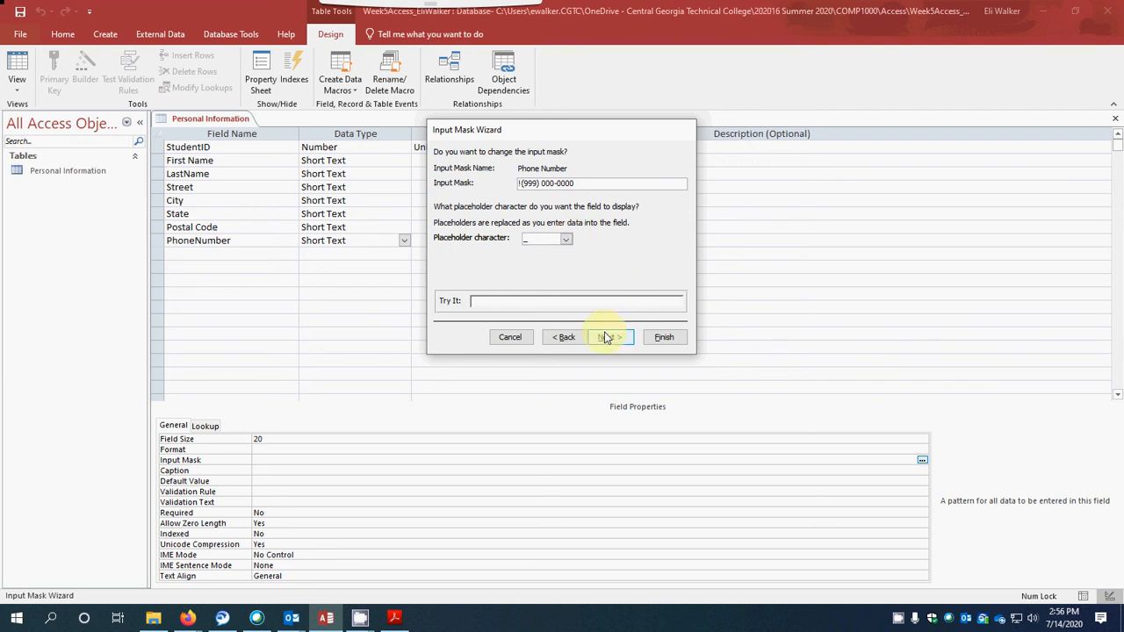
pyautogui.click(495, 300)
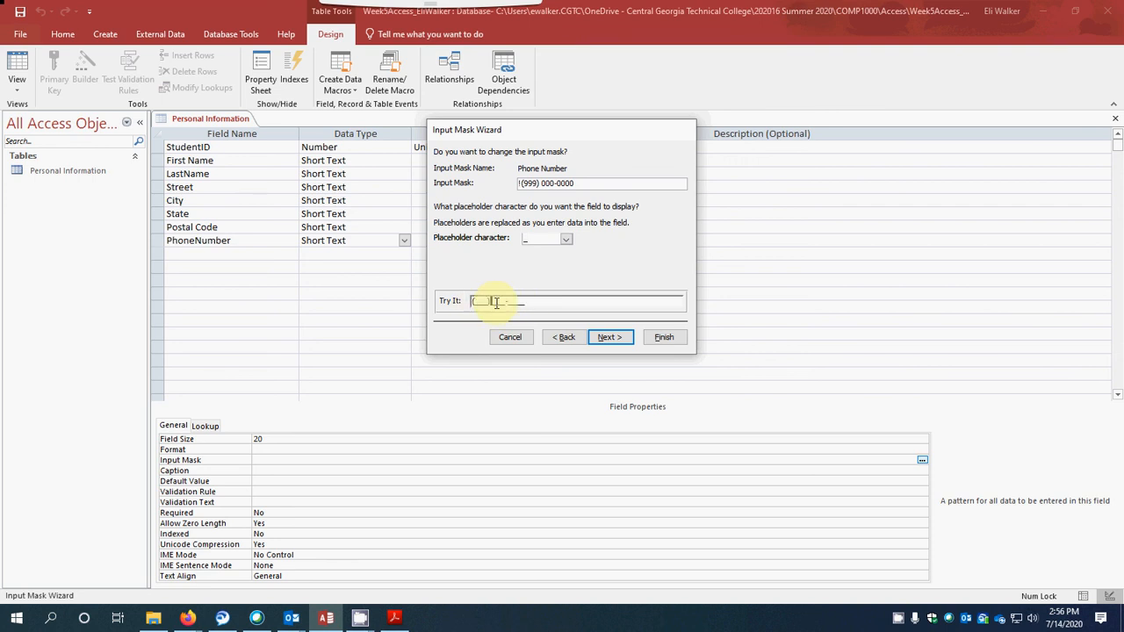
pyautogui.click(612, 337)
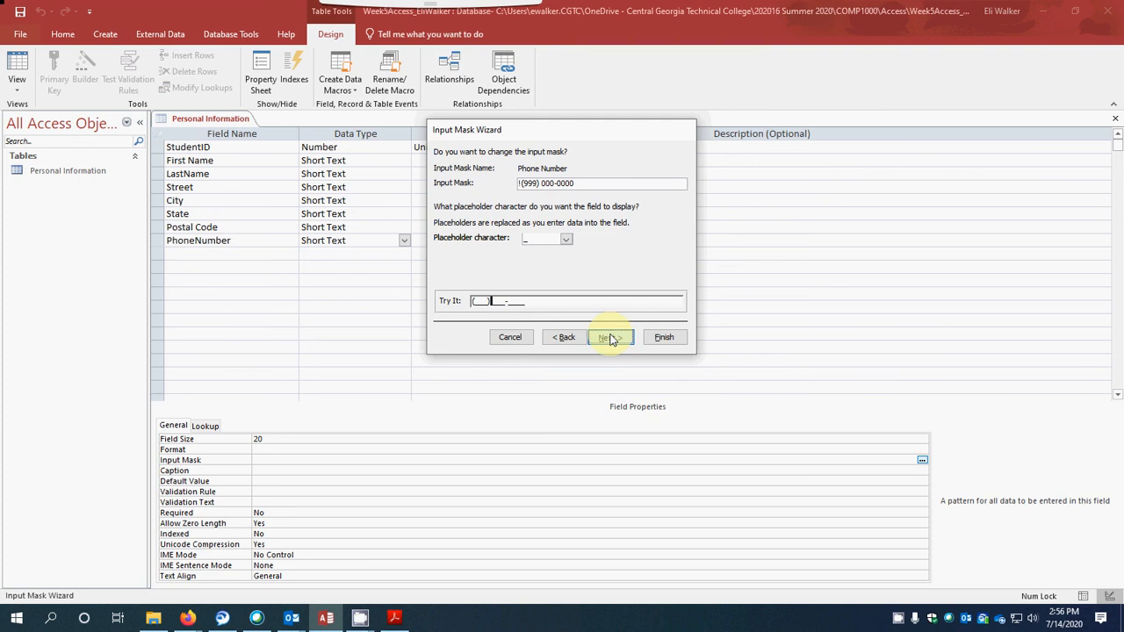
pyautogui.click(611, 337)
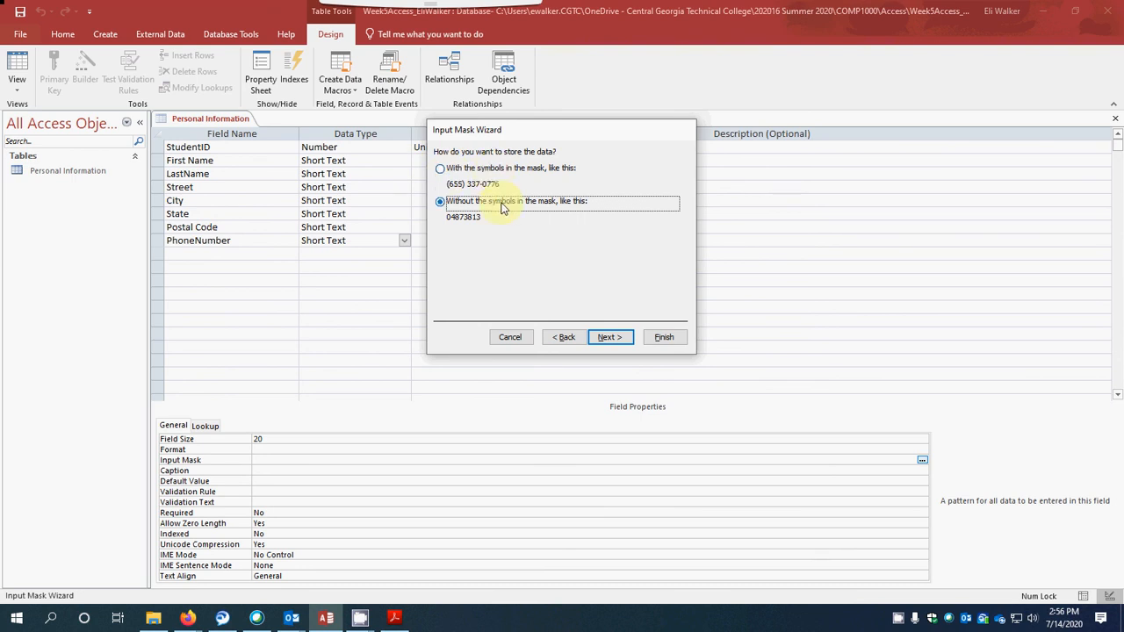
pyautogui.click(442, 169)
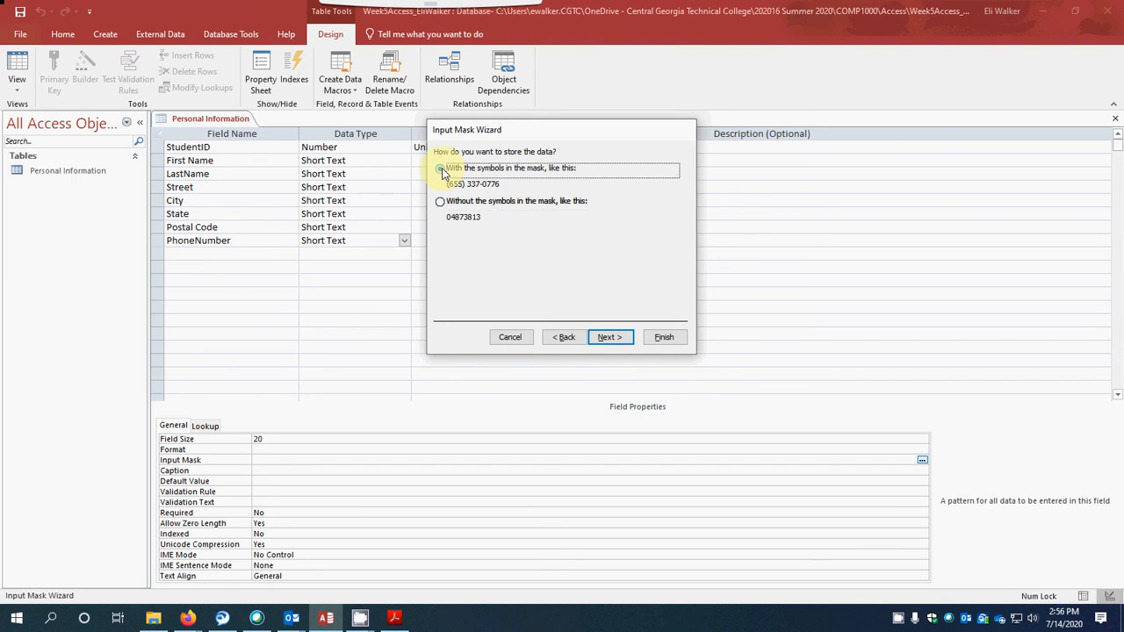
pyautogui.click(608, 338)
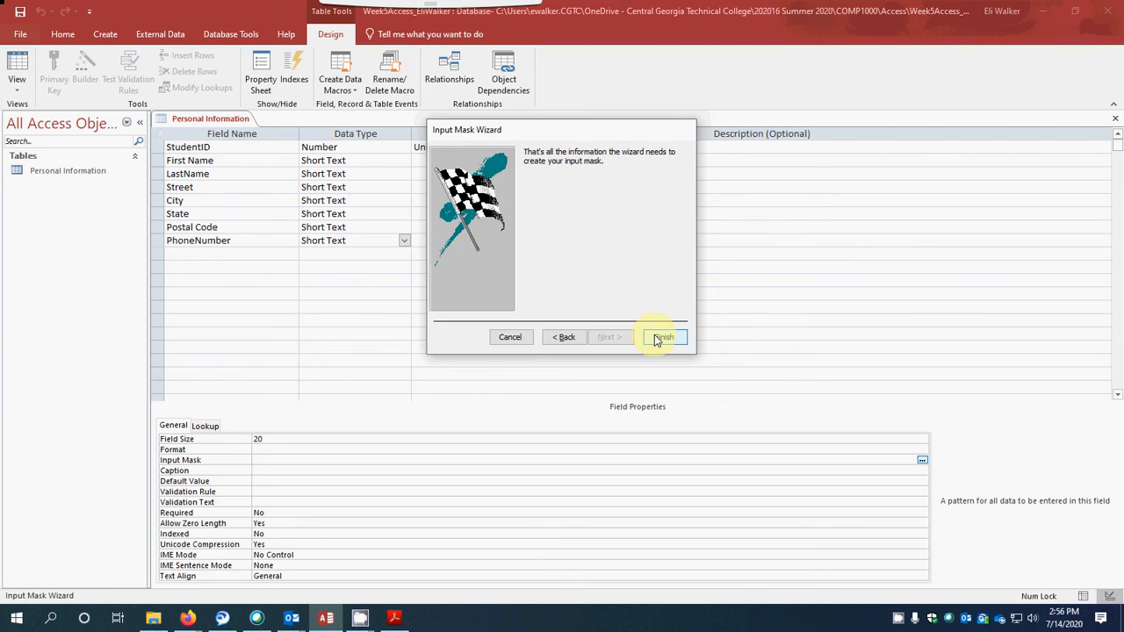
pyautogui.click(660, 337)
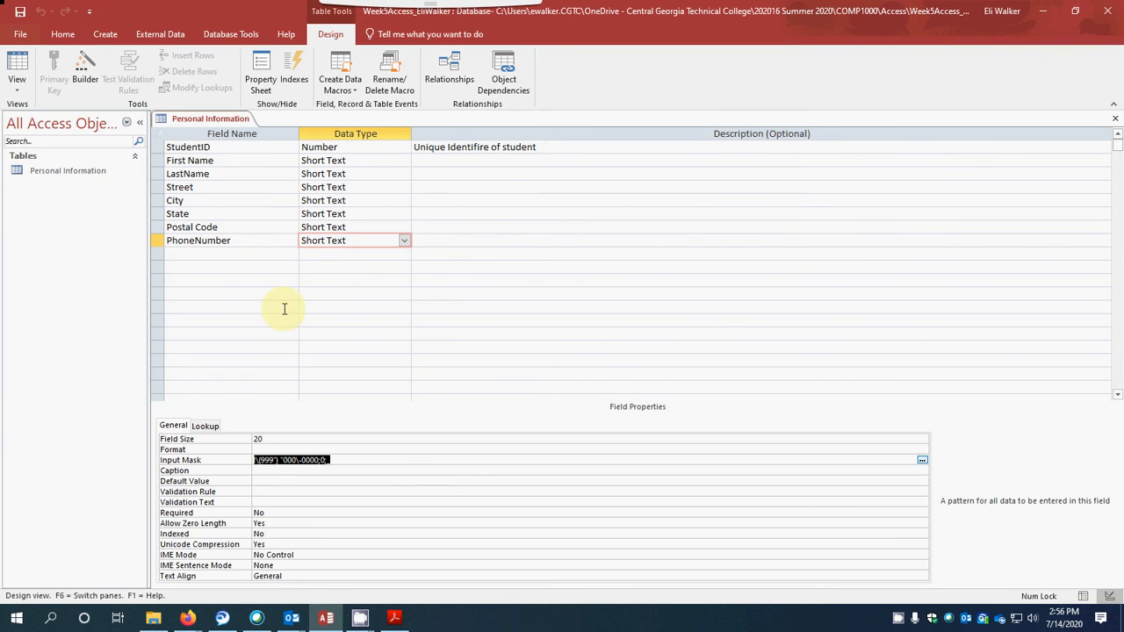
# - Add a DateofBirth field below PhoneNumber with the Date/Time data type
pyautogui.click(205, 254)
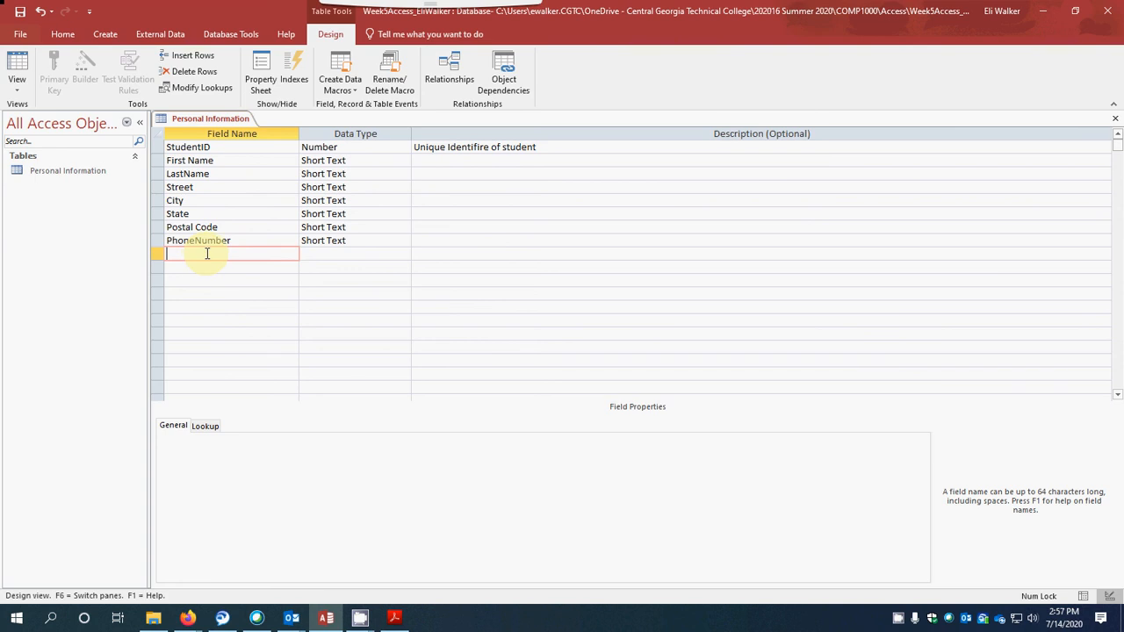
pyautogui.write('DateofBirth')
pyautogui.press('Tab')
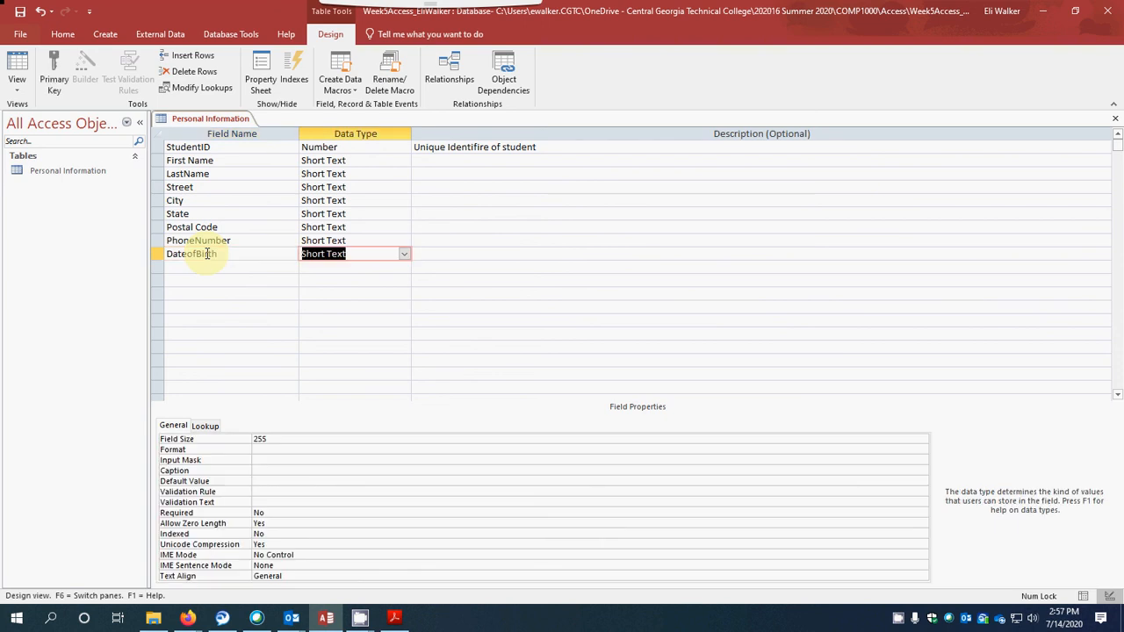
pyautogui.click(405, 255)
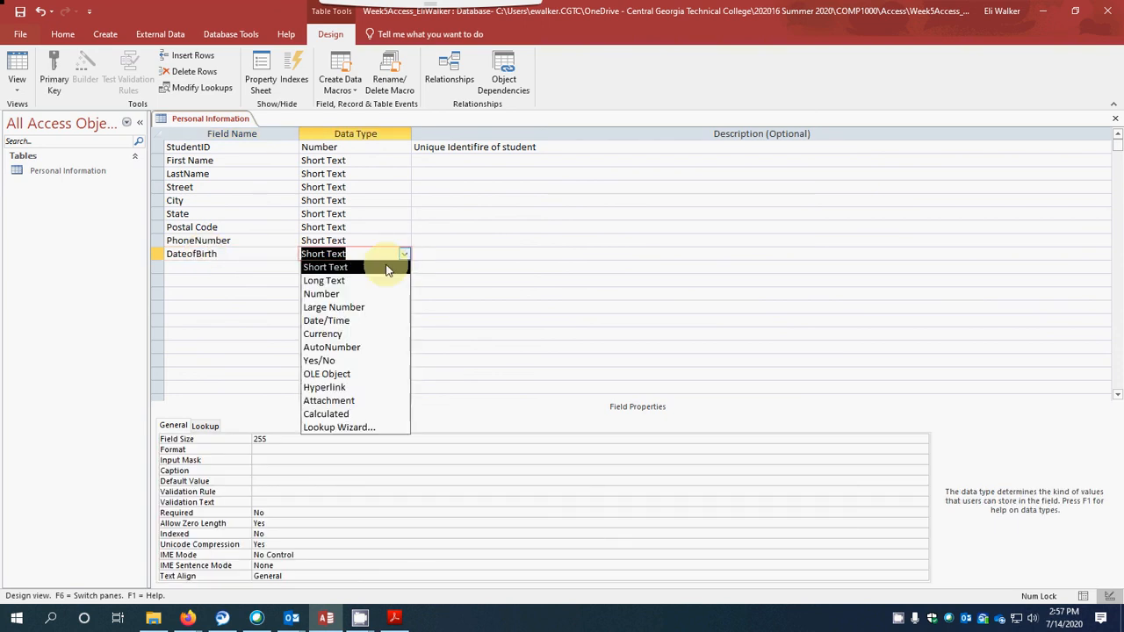
pyautogui.click(371, 320)
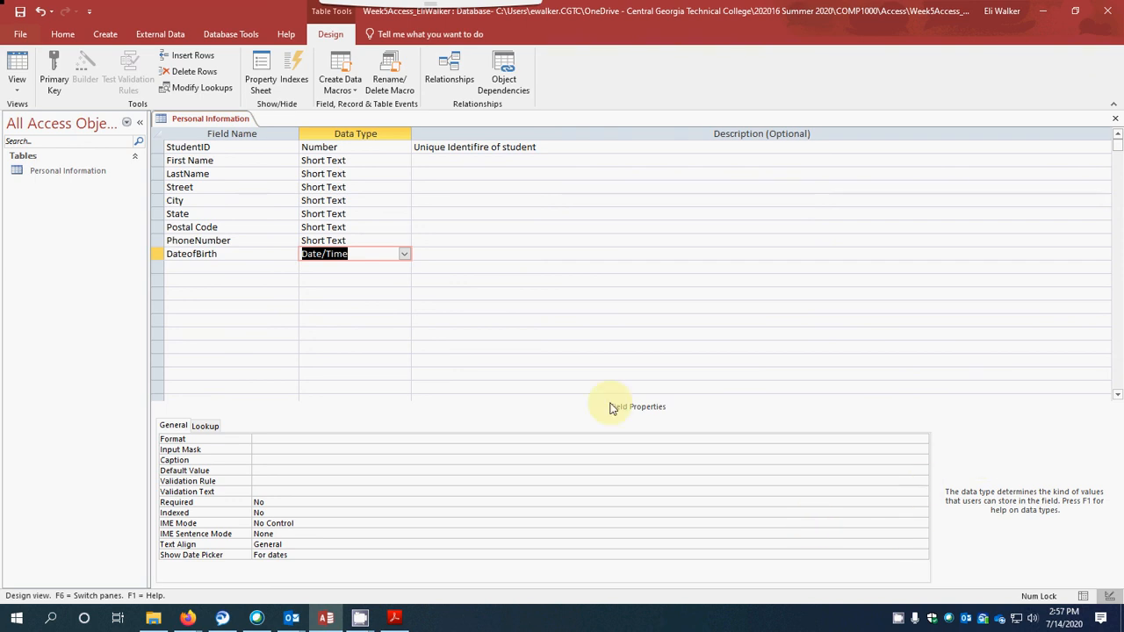
# - Save the Personal Information table design and switch the table to Datasheet view
pyautogui.click(19, 16)
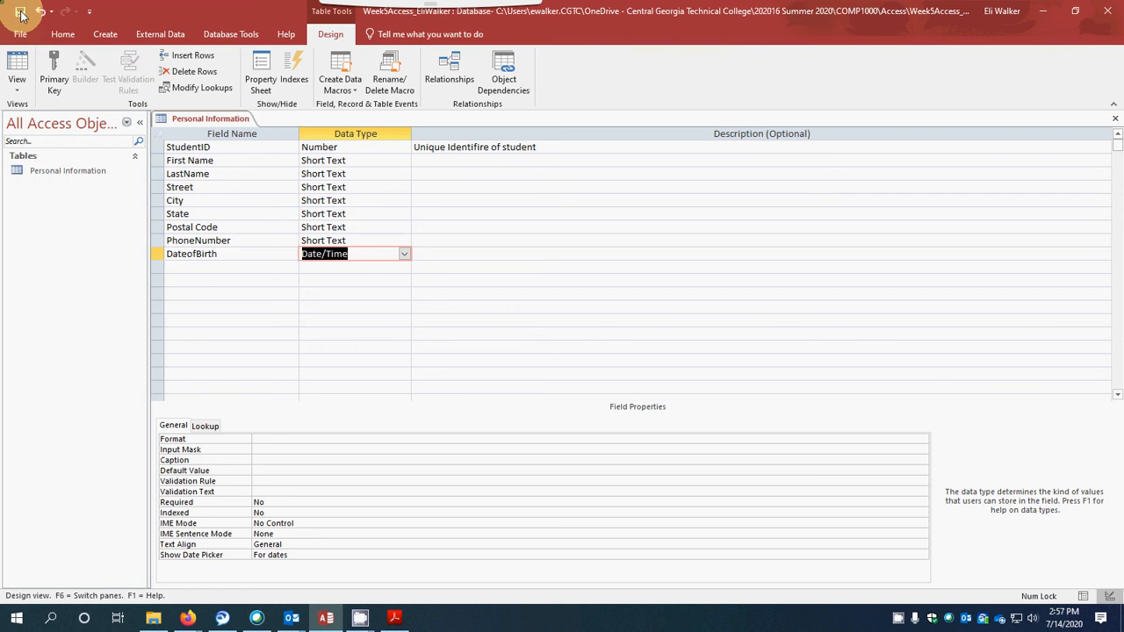
pyautogui.click(22, 13)
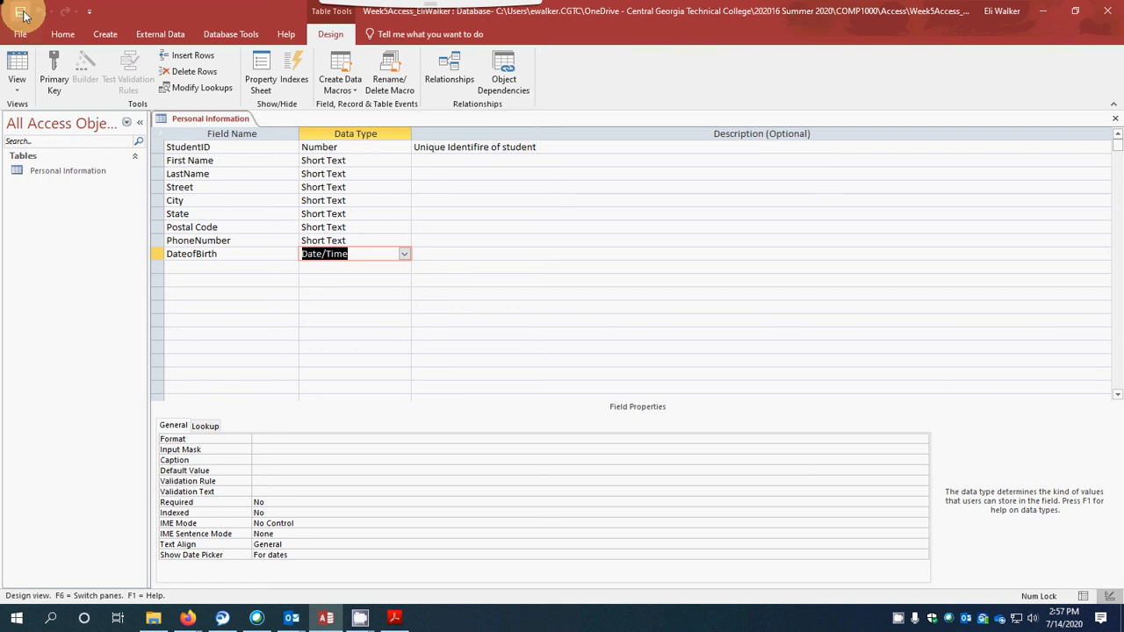
pyautogui.click(19, 63)
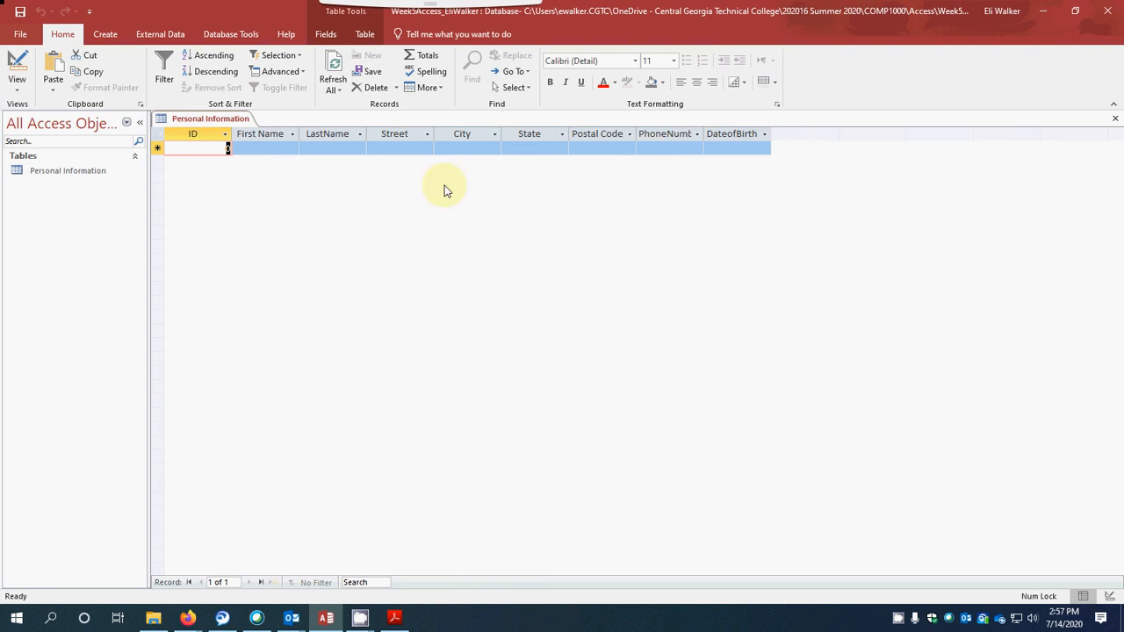
# - Auto-fit the widths of the PhoneNumber, Postal Code, State, City, Street and LastName columns to their contents
pyautogui.doubleClick(703, 133)
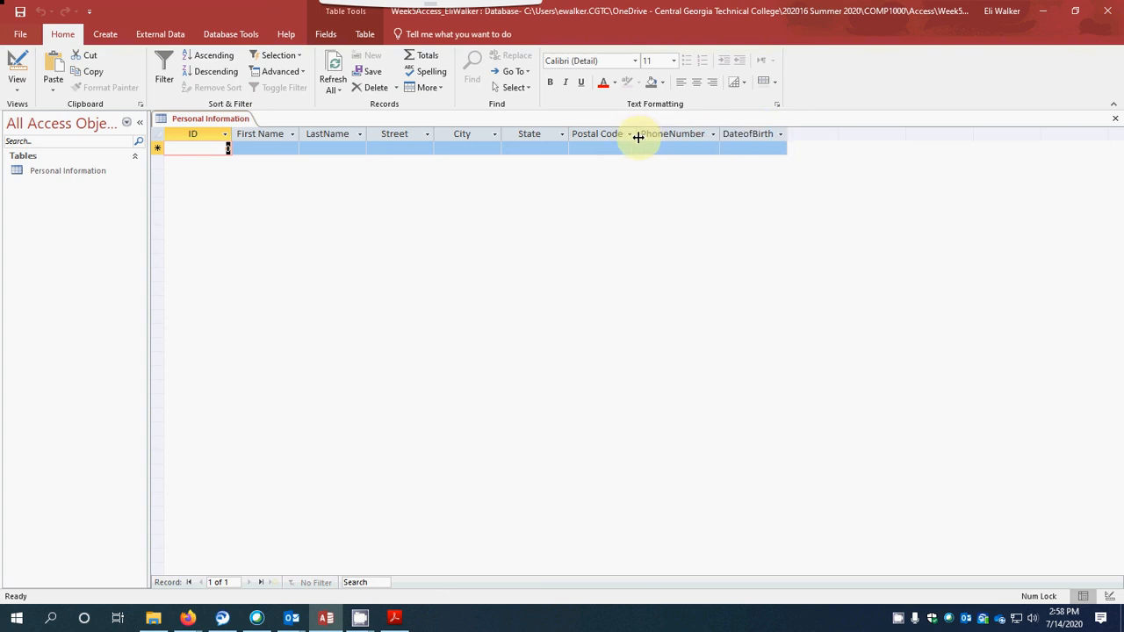
pyautogui.doubleClick(639, 135)
pyautogui.doubleClick(568, 134)
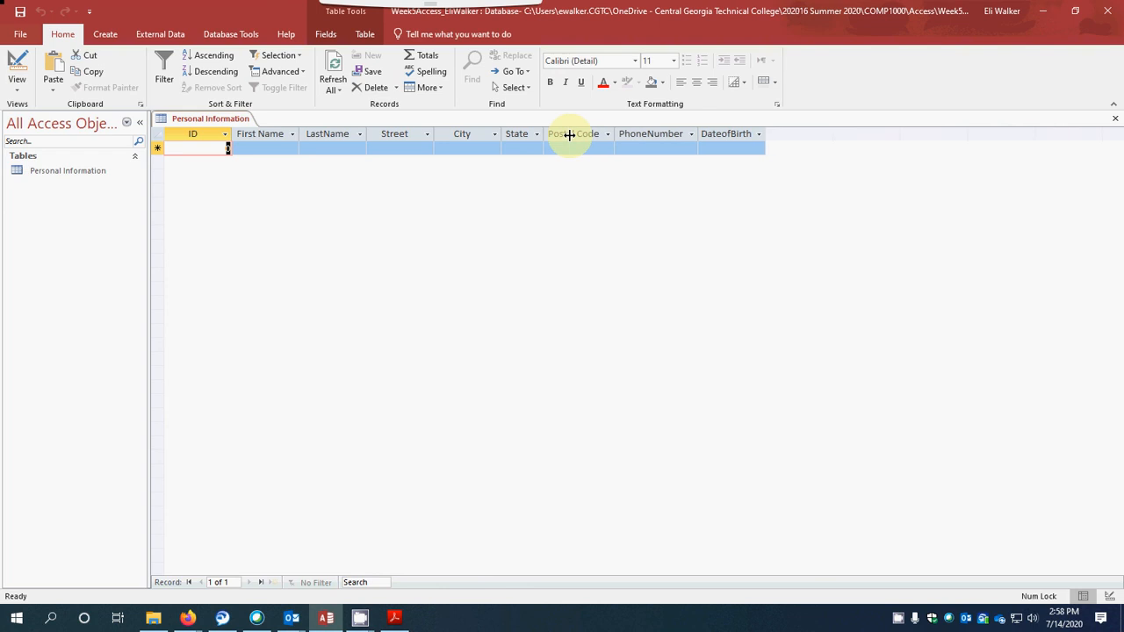
pyautogui.doubleClick(501, 134)
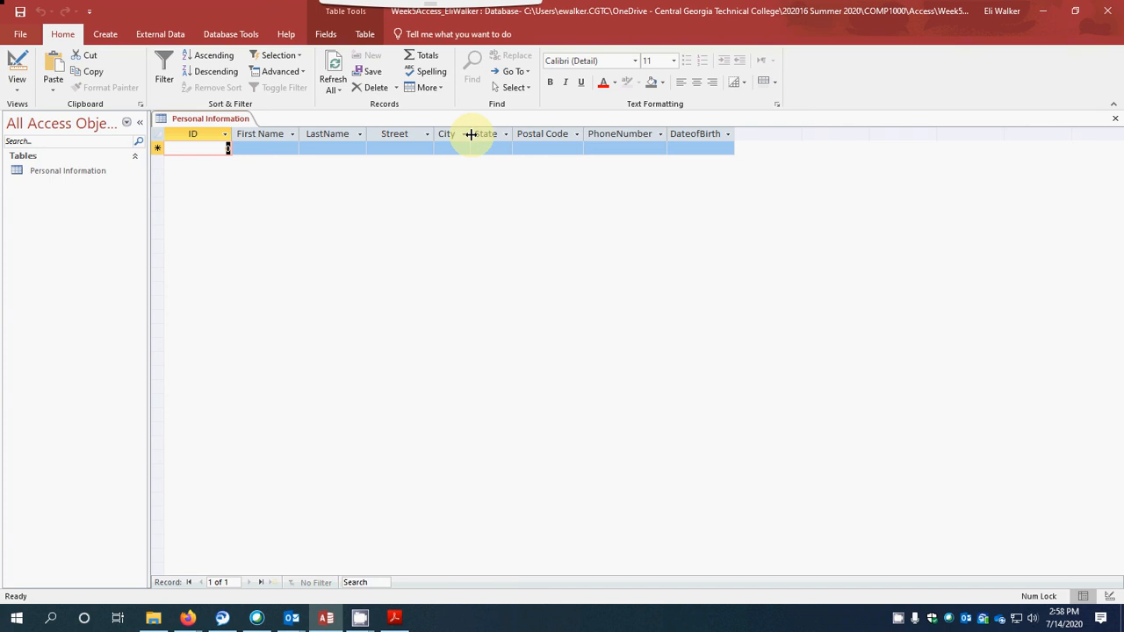
pyautogui.doubleClick(434, 135)
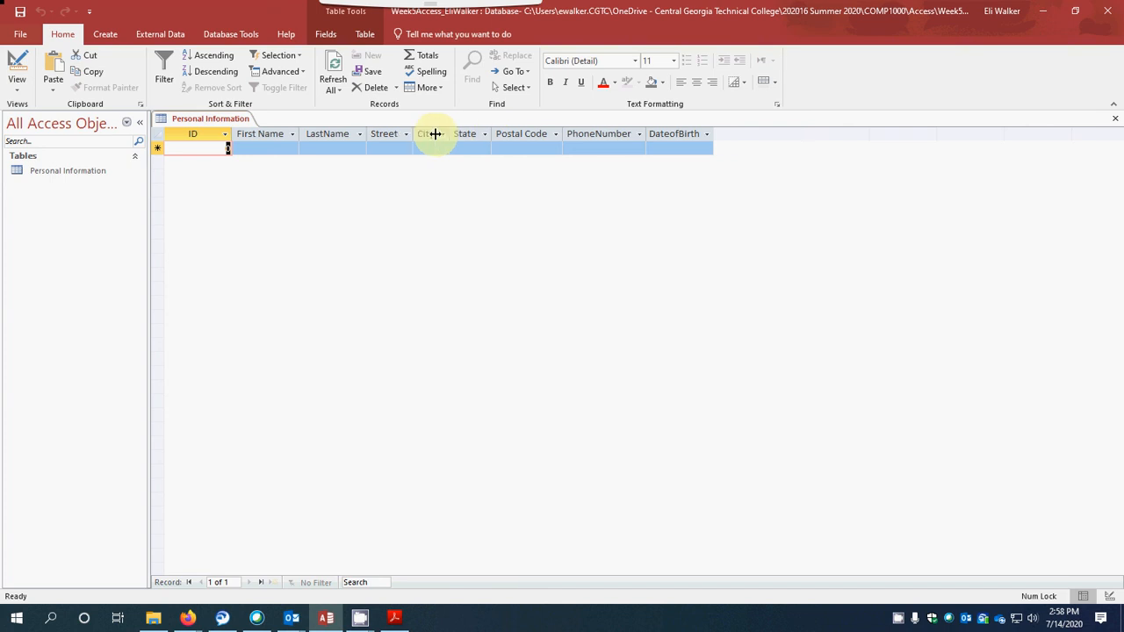
pyautogui.doubleClick(366, 134)
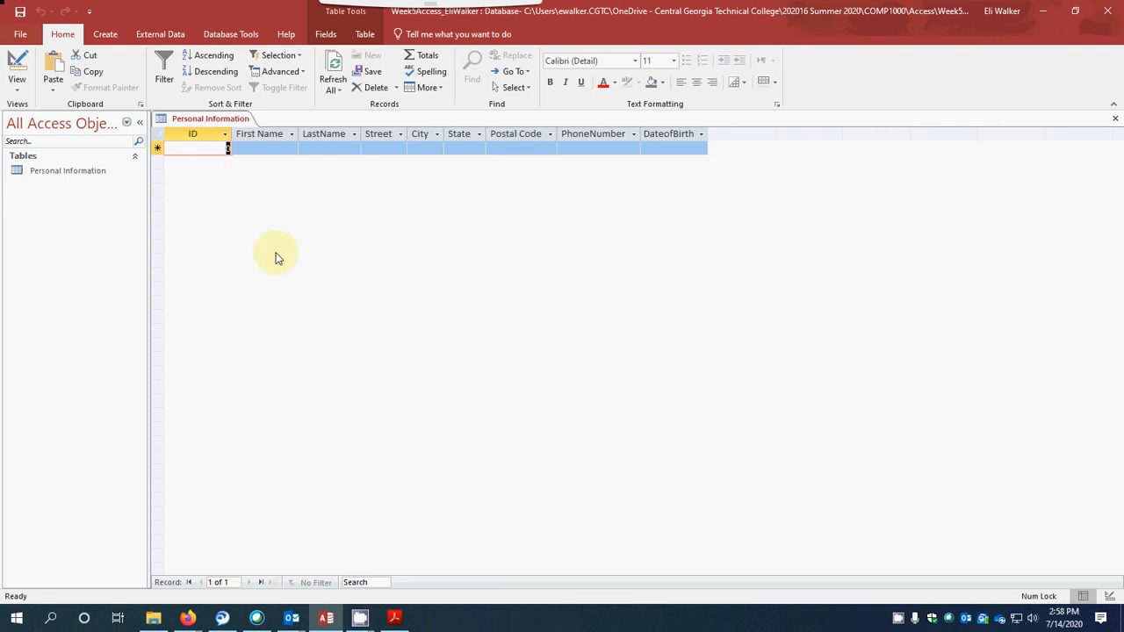
# - Save the Personal Information table's column layout, then review its fields in Design view and return to Datasheet view
pyautogui.click(21, 14)
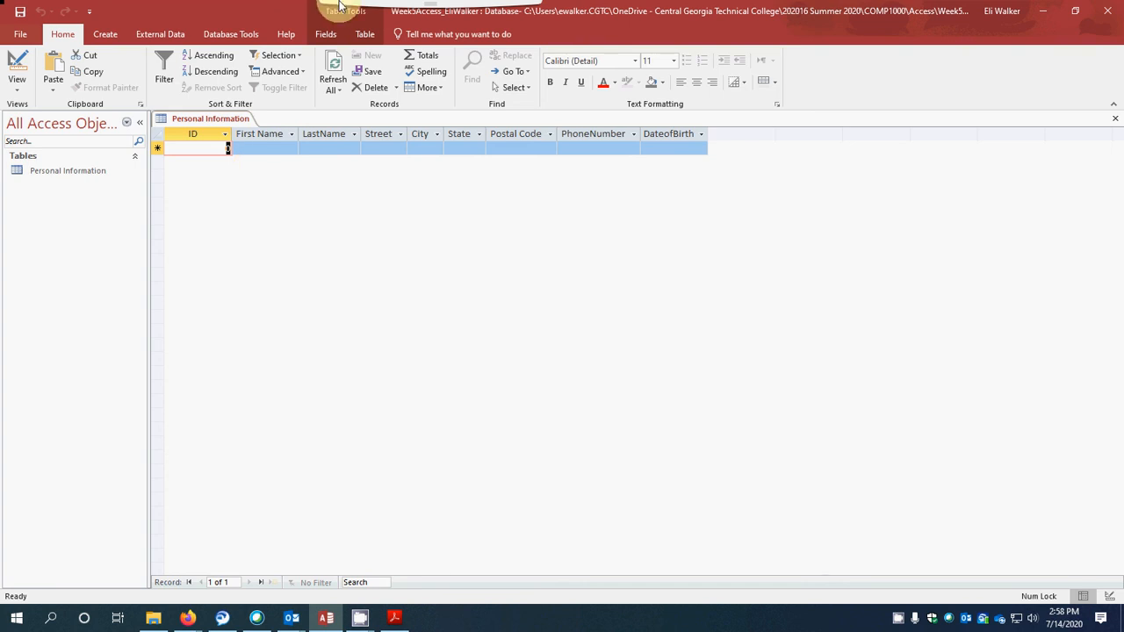
pyautogui.click(17, 65)
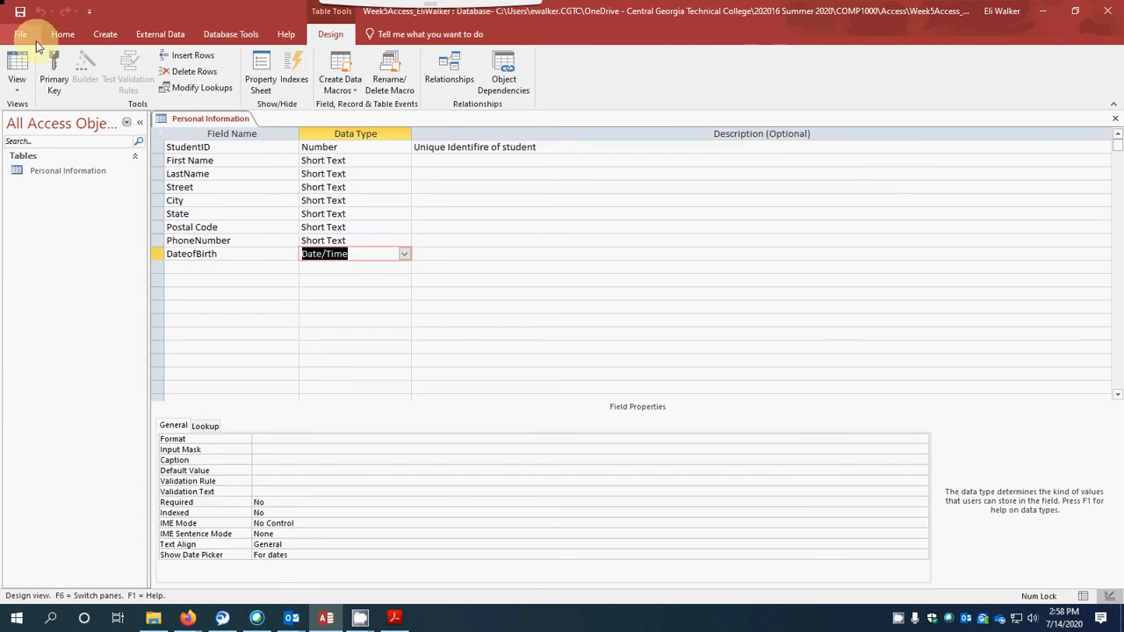
pyautogui.click(17, 63)
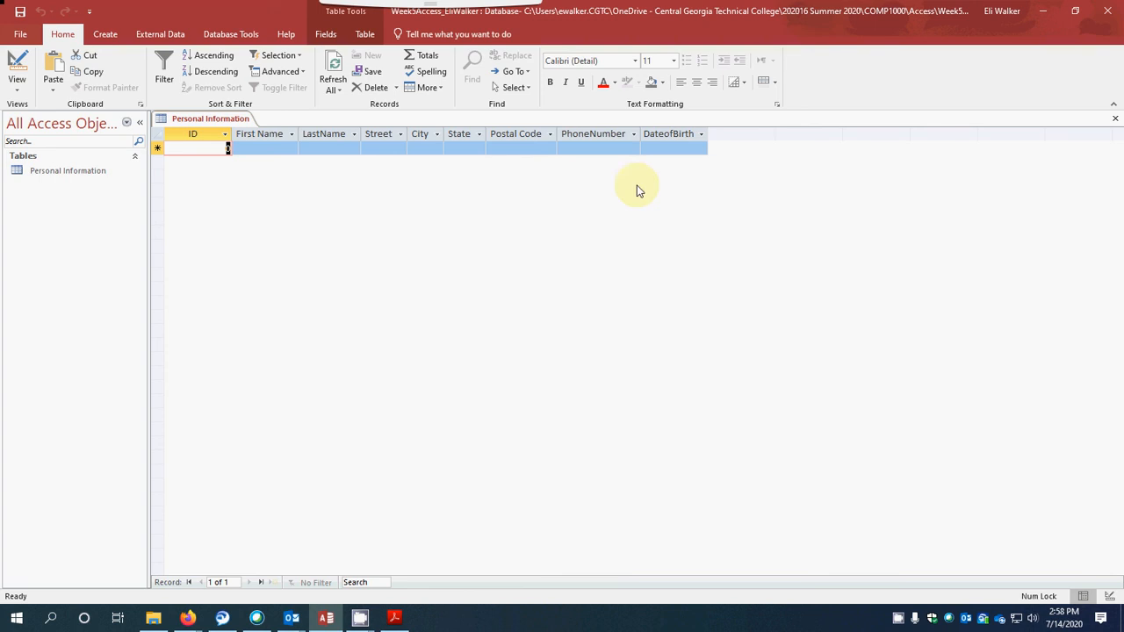
# - Examine the blank record's entry cells from First Name across to DateofBirth, including the PhoneNumber input mask
pyautogui.click(280, 149)
pyautogui.click(351, 151)
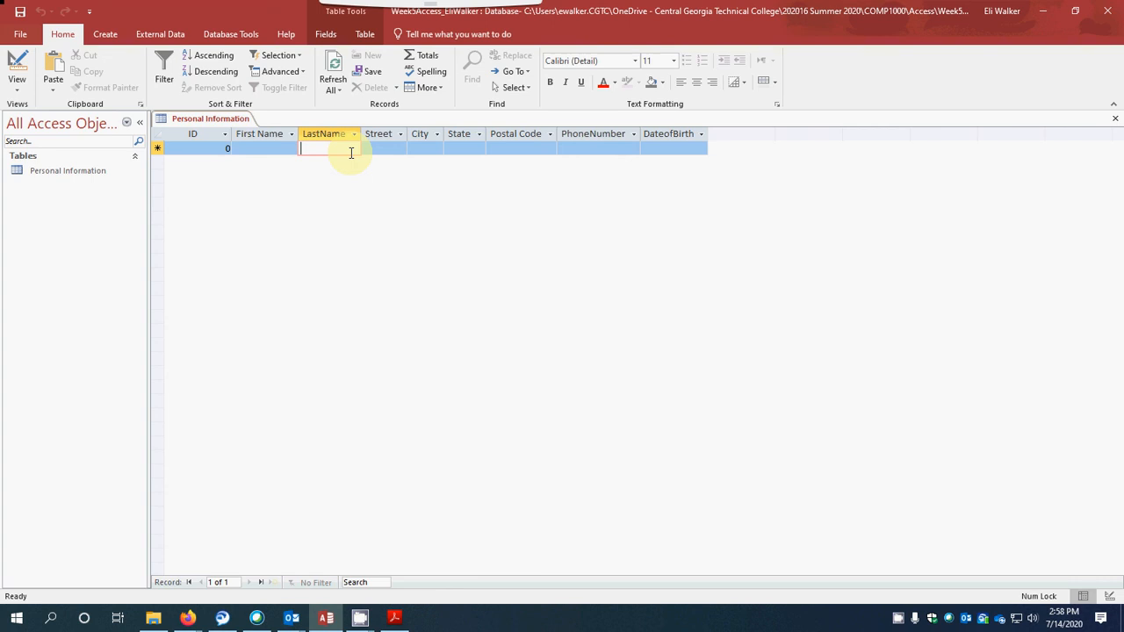
pyautogui.click(386, 147)
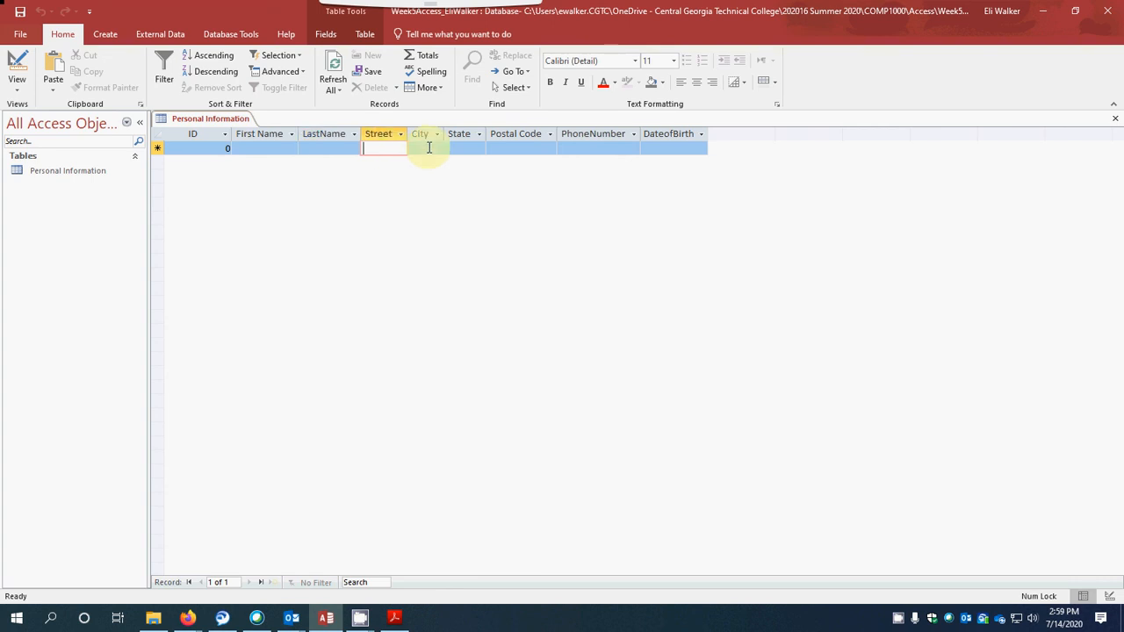
pyautogui.click(482, 149)
pyautogui.click(544, 148)
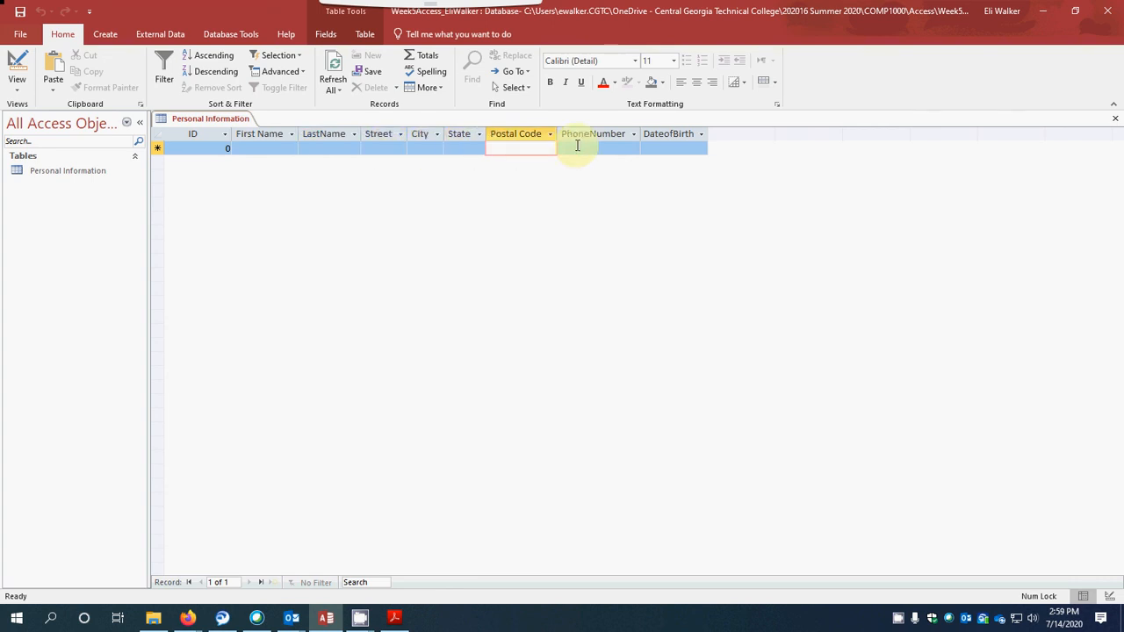
pyautogui.click(581, 147)
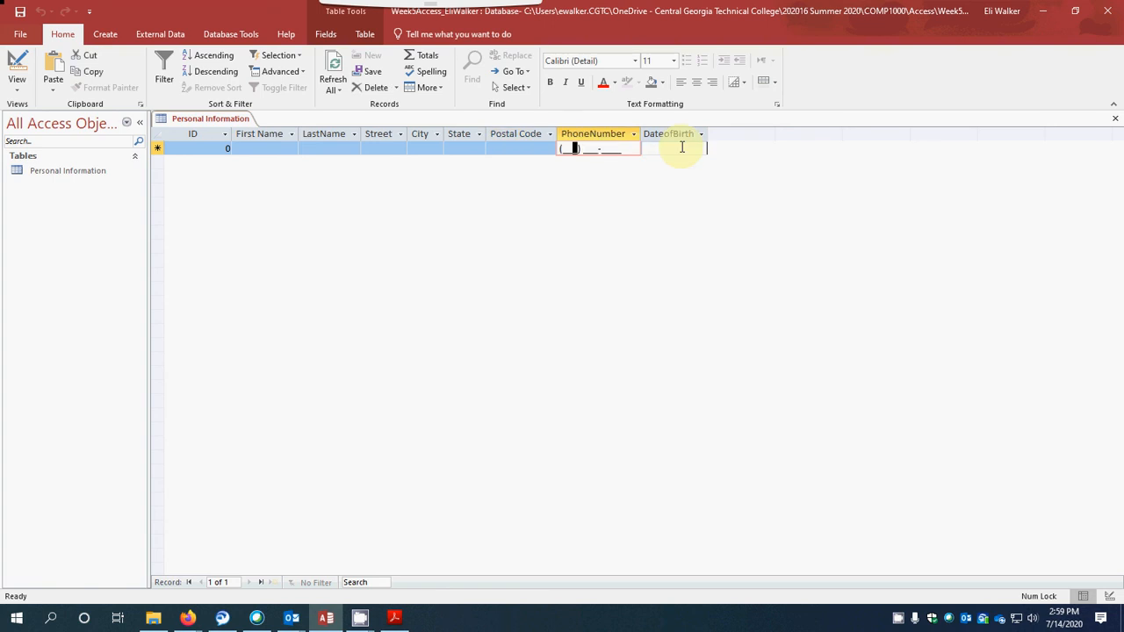
pyautogui.click(681, 148)
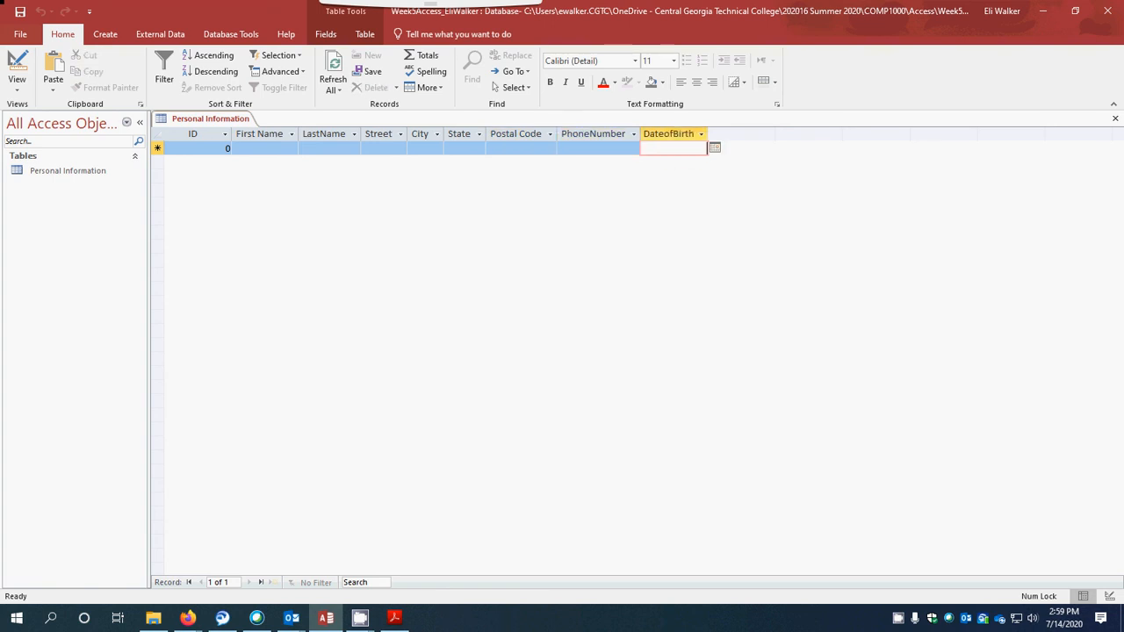